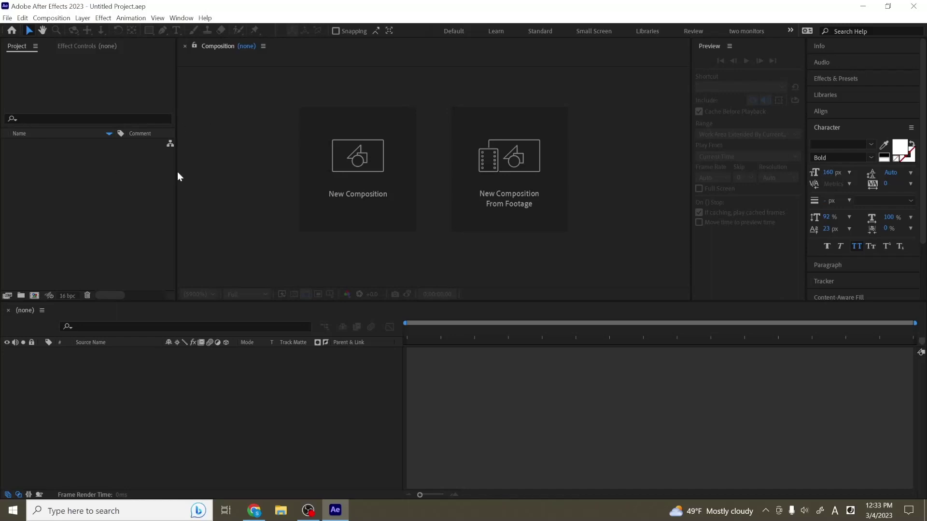
Start a new 1920×1080, 30 fps composition and name it 'Tutorial'
click(34, 296)
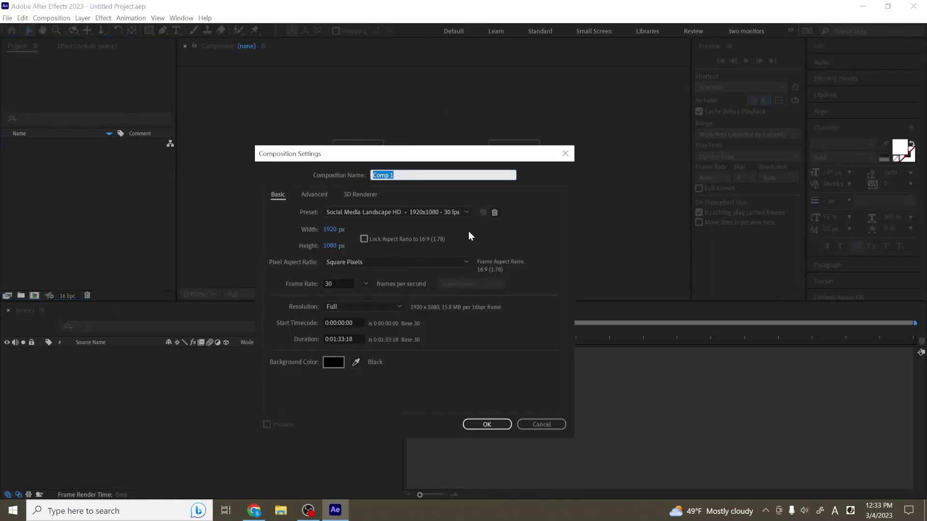
text(Tutorial)
click(536, 428)
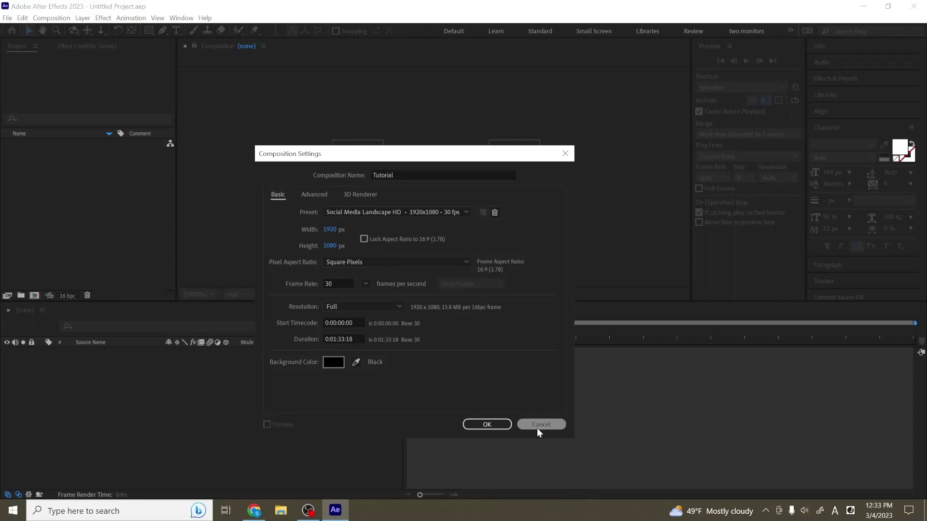
Create the Tutorial composition, then draw a test star shape and undo it
click(485, 425)
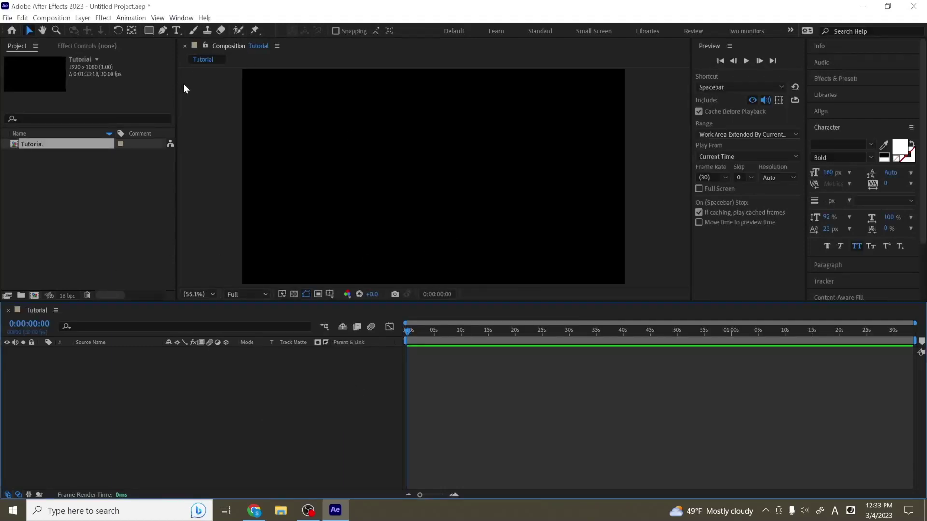
click(150, 34)
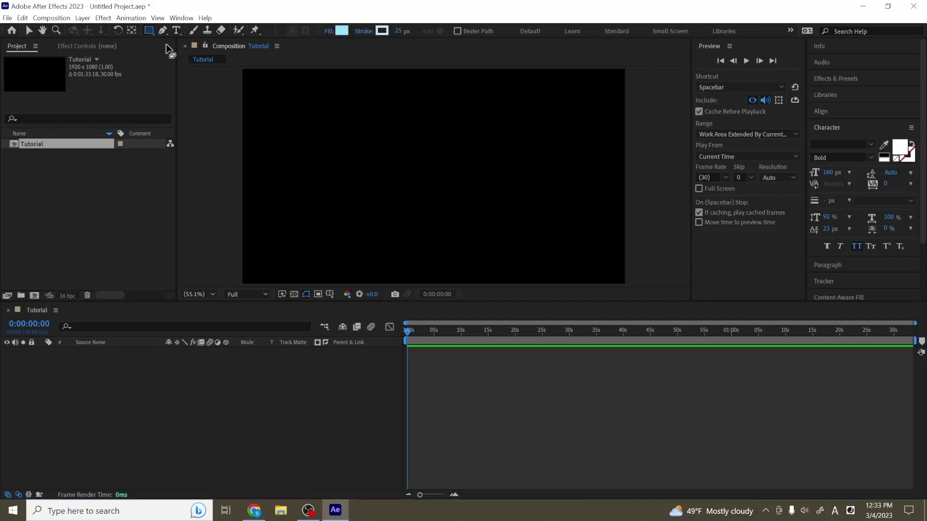
drag(149, 30, 196, 78)
drag(333, 129, 369, 184)
key(ctrl+z)
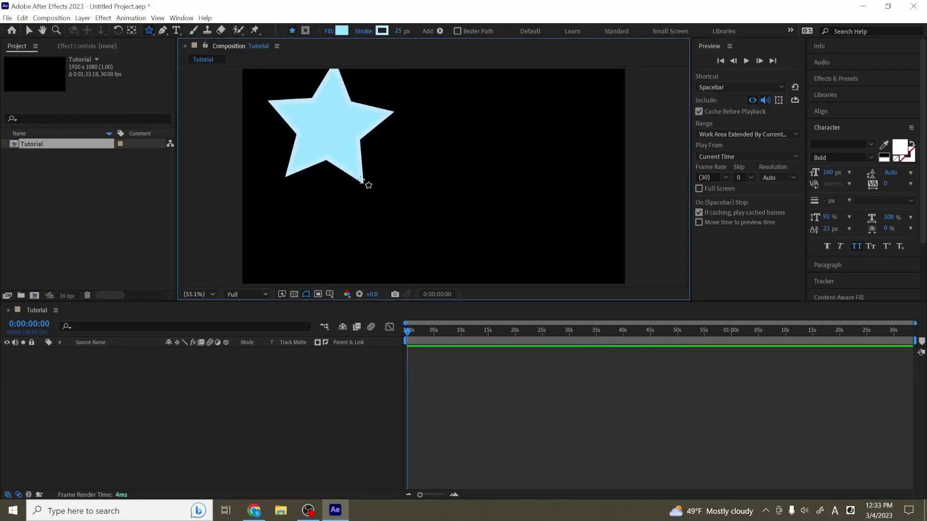
key(v)
Add a new empty shape layer and reveal its contents
right_click(129, 367)
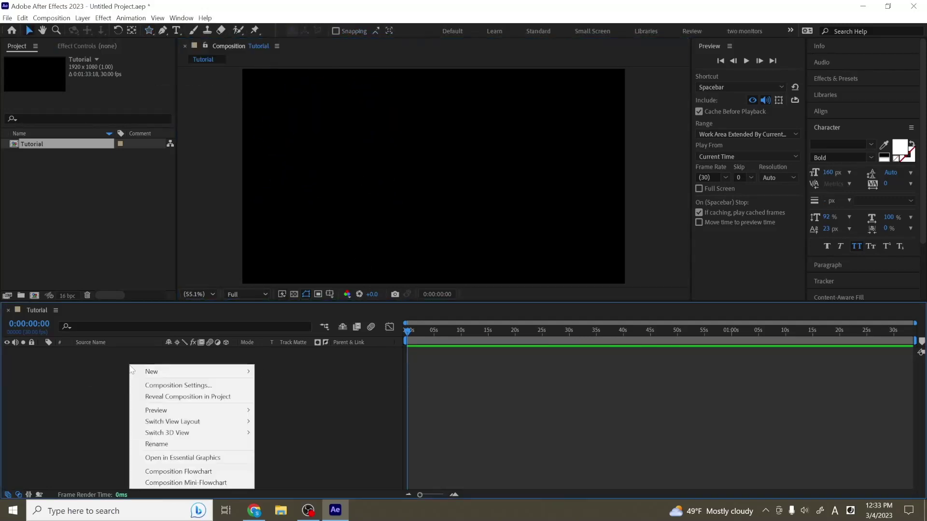
mouse_move(232, 372)
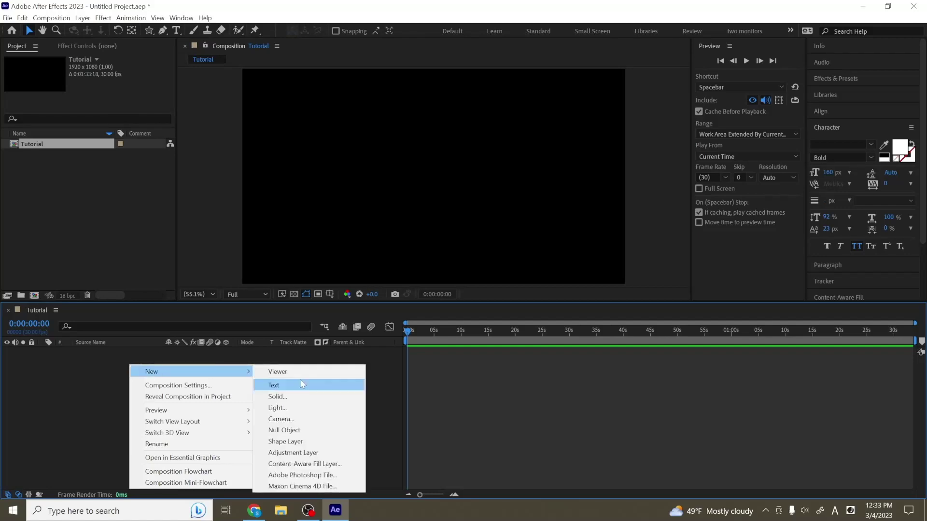
click(293, 440)
key(q)
click(42, 351)
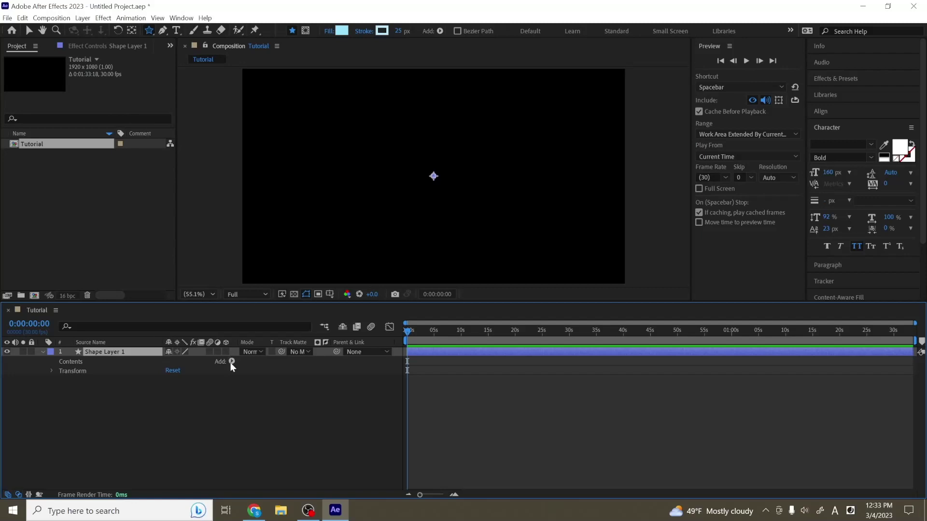
Add a 269×269 rectangle path with a stroke to the shape layer
click(232, 361)
click(189, 143)
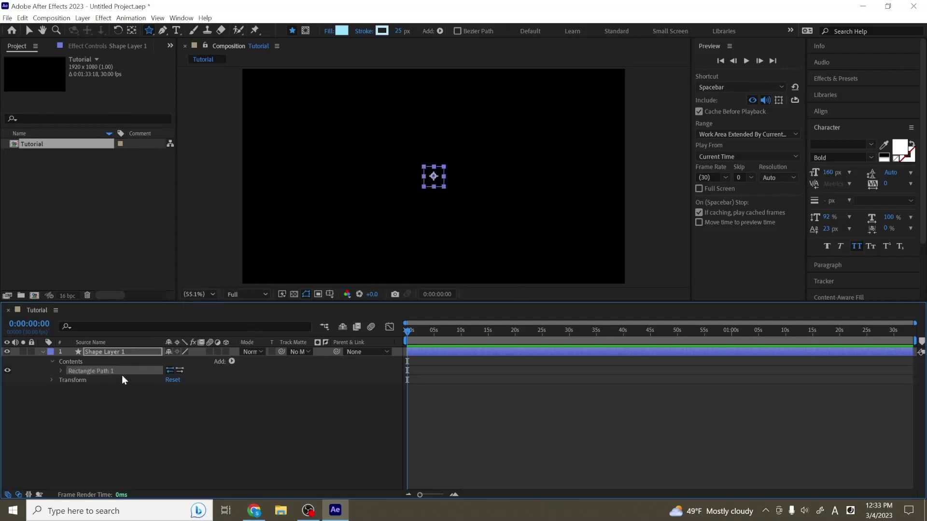
click(61, 371)
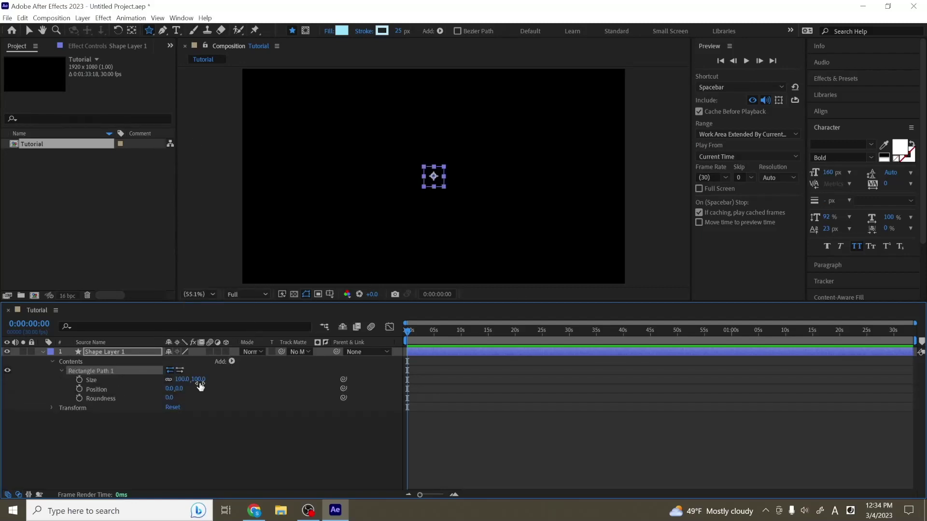
drag(198, 380, 280, 377)
click(232, 361)
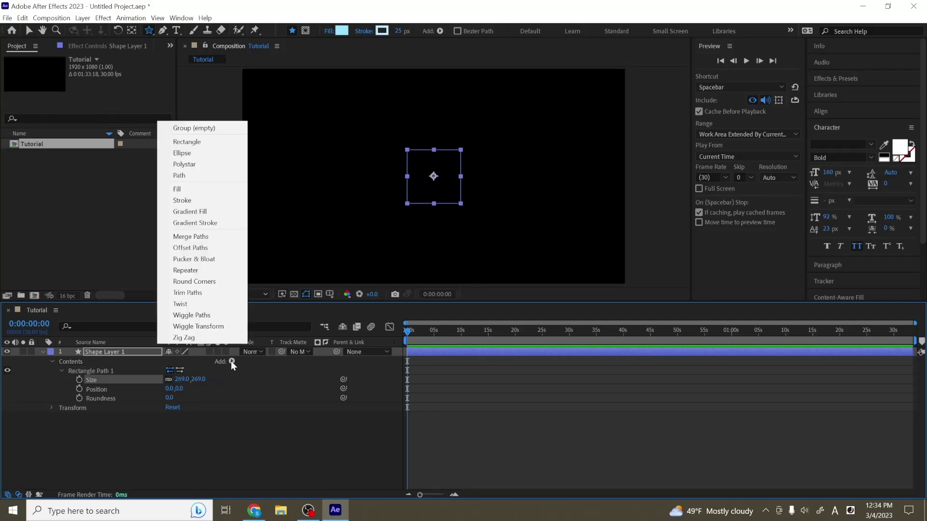
click(207, 199)
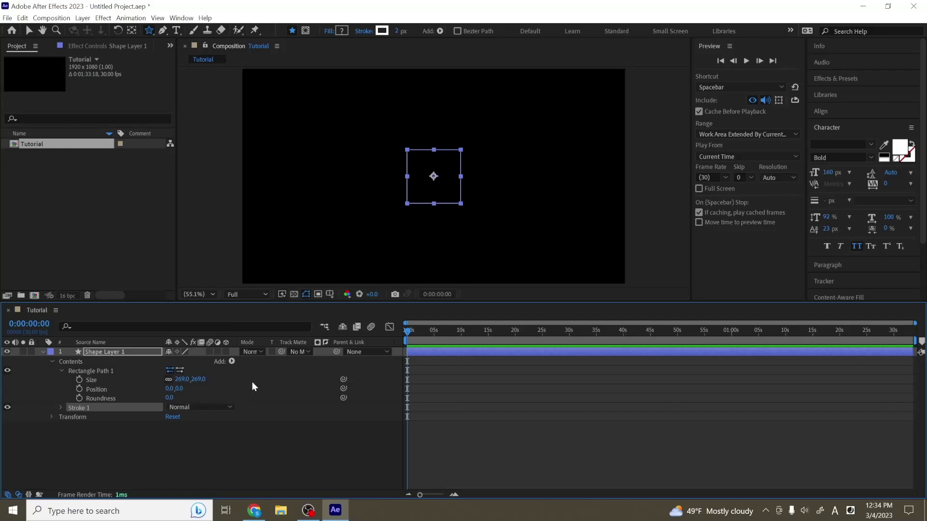
Set the square's Stroke 1 width to 15
click(242, 459)
click(60, 408)
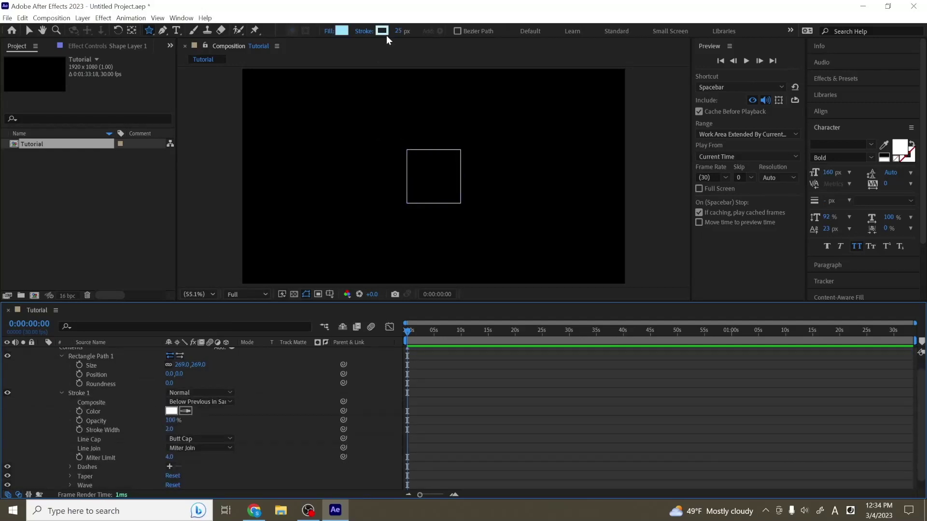
click(172, 406)
scroll(172, 406, down, 1)
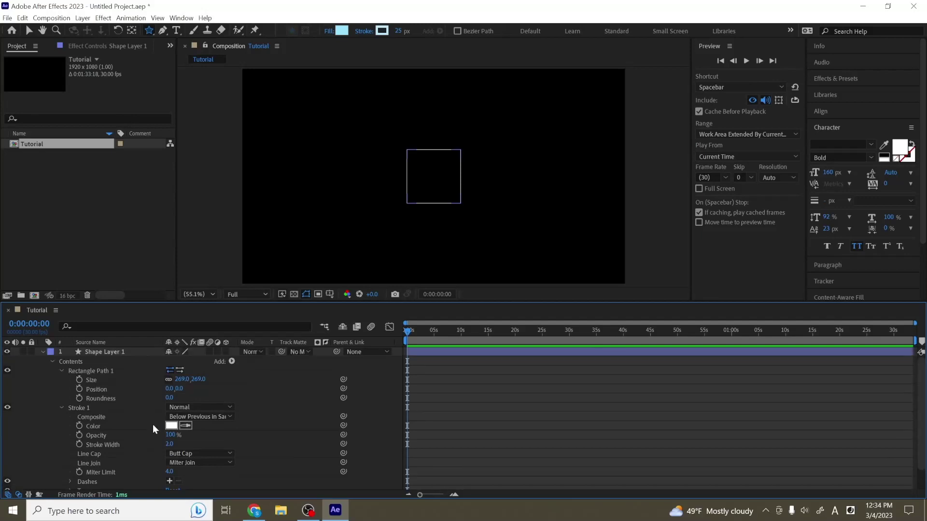
click(115, 383)
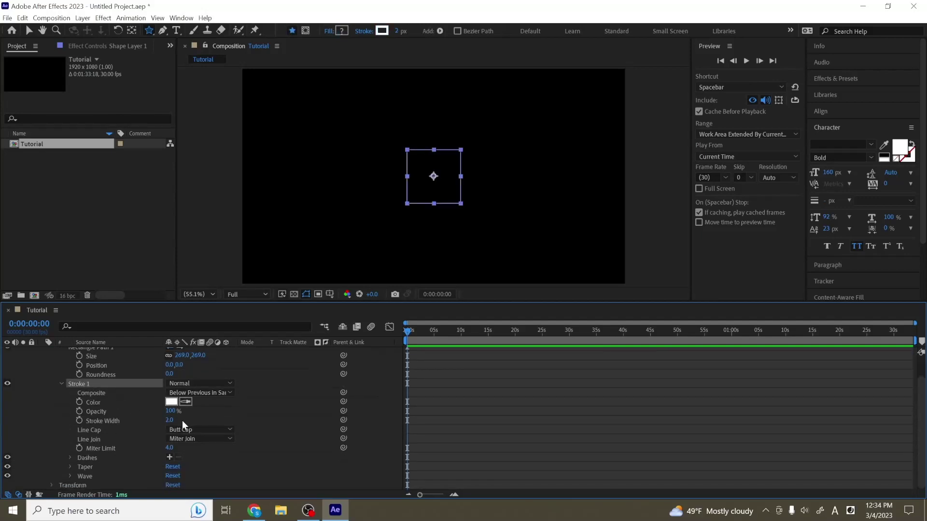
click(169, 421)
text(15)
key(Return)
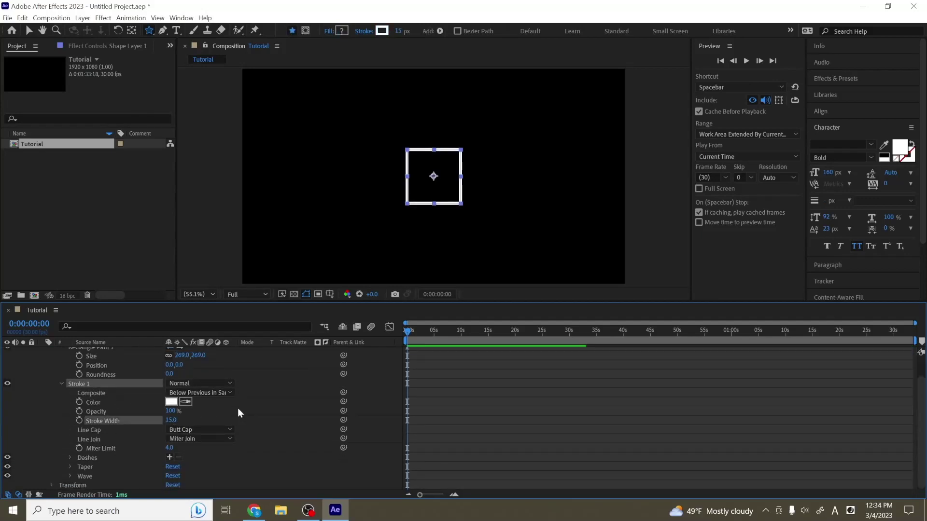
click(240, 409)
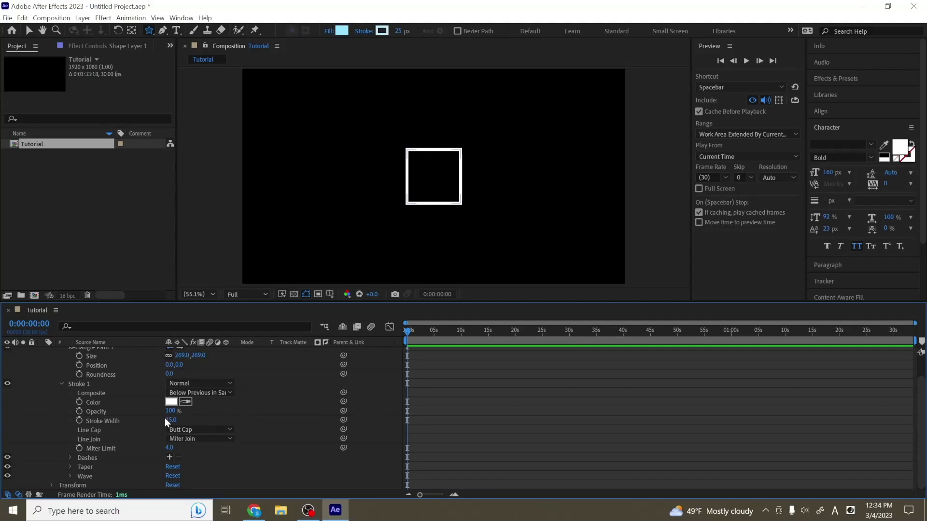
Try round and projecting line caps, then return the stroke to Butt Cap
click(105, 430)
click(224, 430)
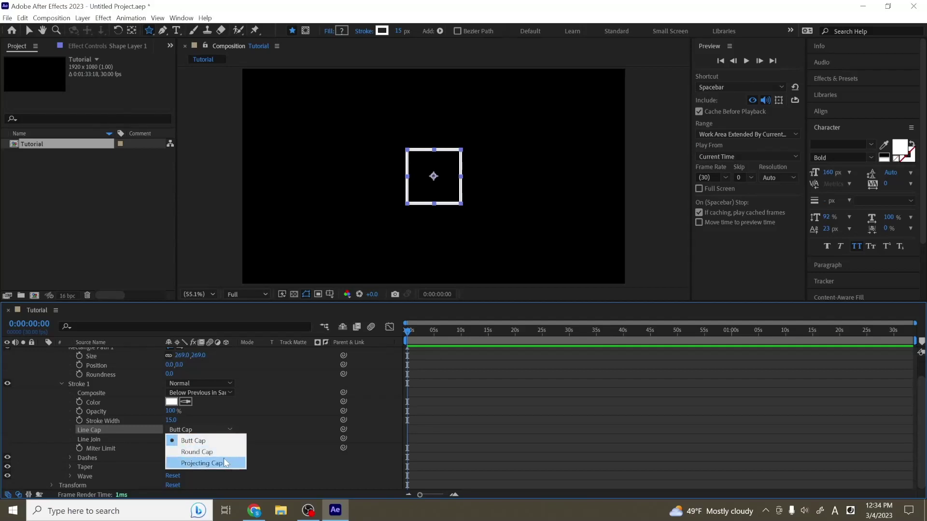
click(230, 452)
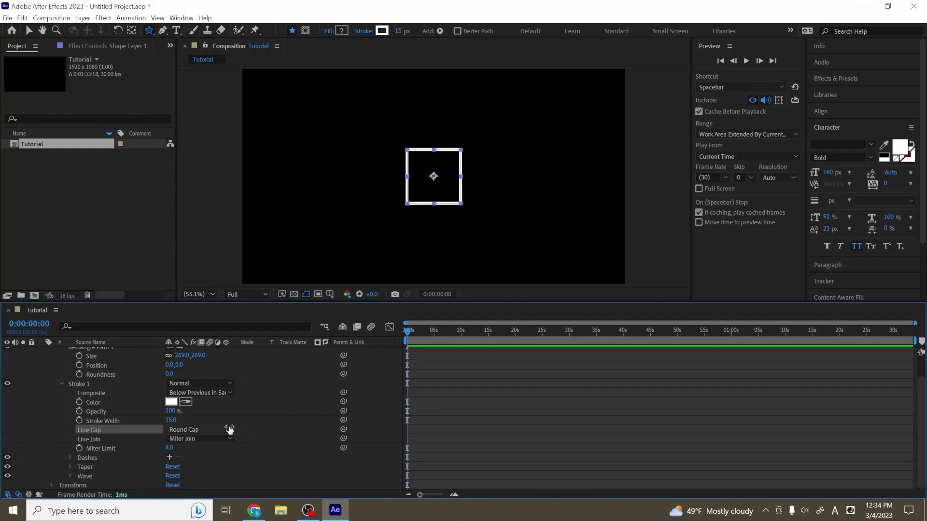
click(219, 430)
click(215, 464)
click(219, 430)
click(193, 440)
scroll(211, 391, up, 2)
Add a second shape layer and pen-draw a horizontal line across the composition
right_click(65, 352)
mouse_move(87, 357)
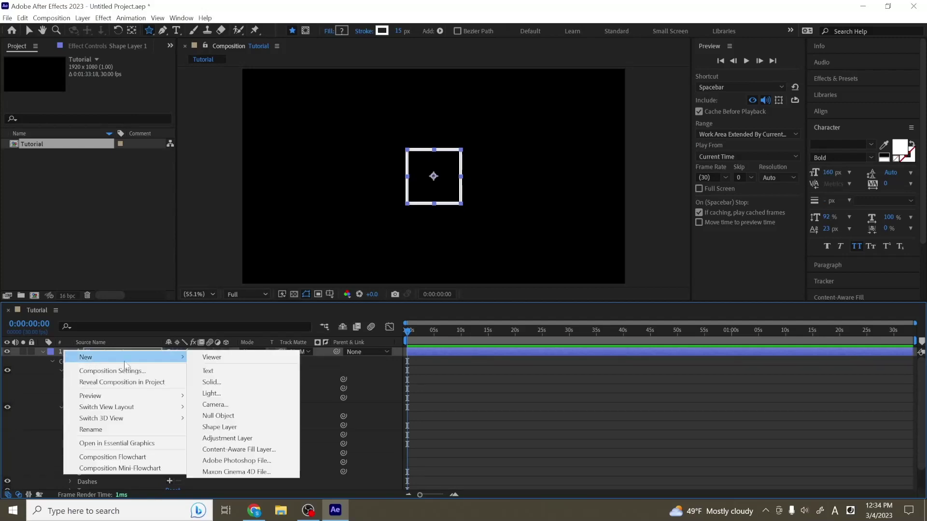
click(226, 427)
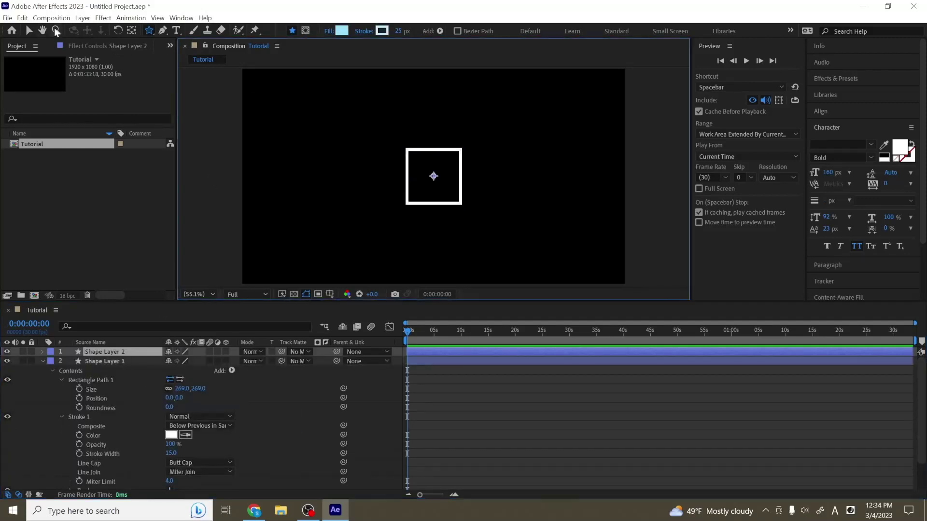
click(163, 31)
click(268, 170)
click(578, 171)
click(28, 30)
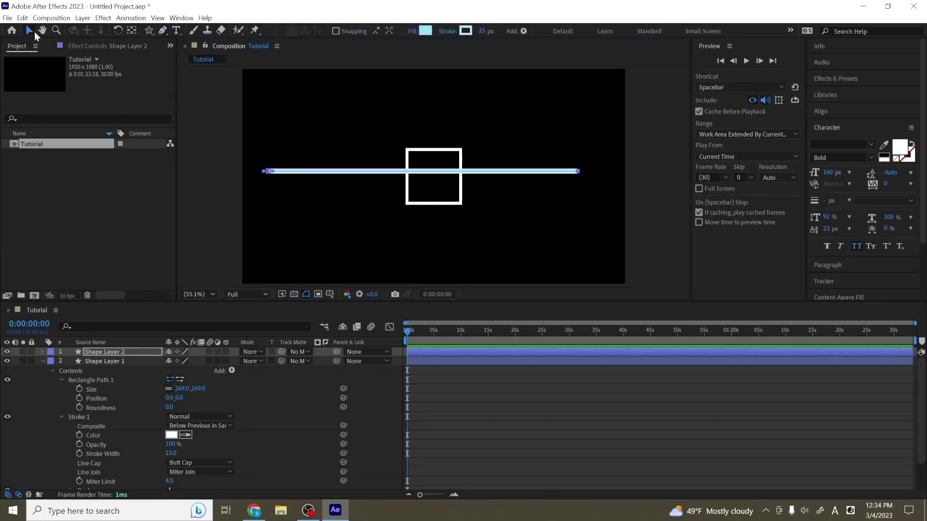
drag(354, 172, 365, 178)
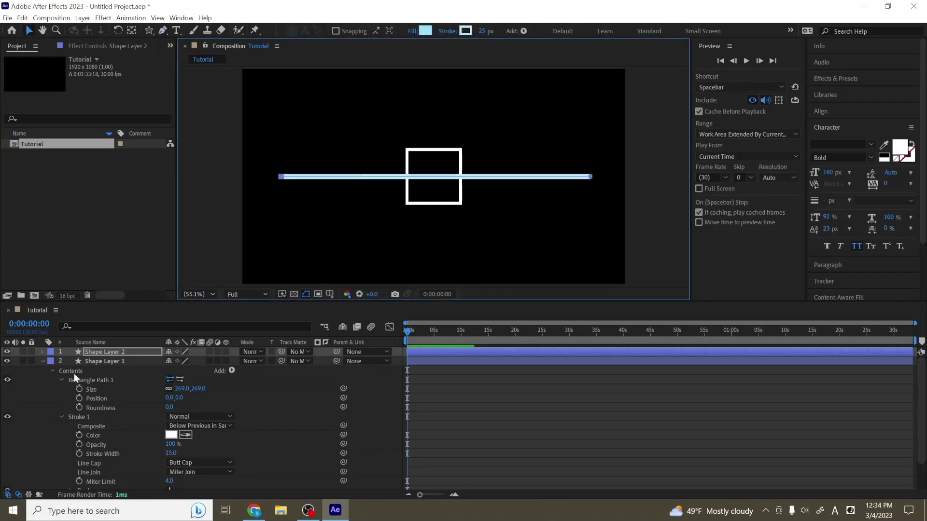
Expand the line's stroke settings and give it Round Cap ends
click(43, 353)
click(51, 362)
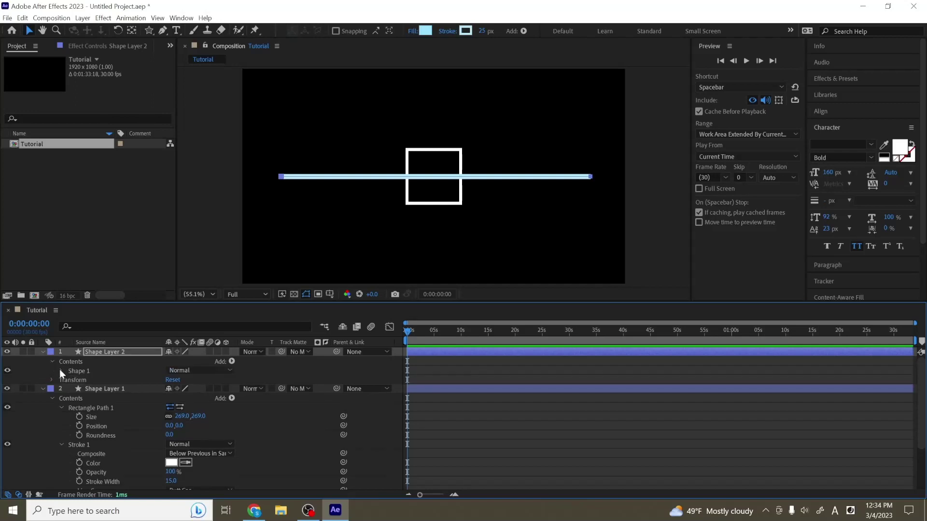
click(61, 371)
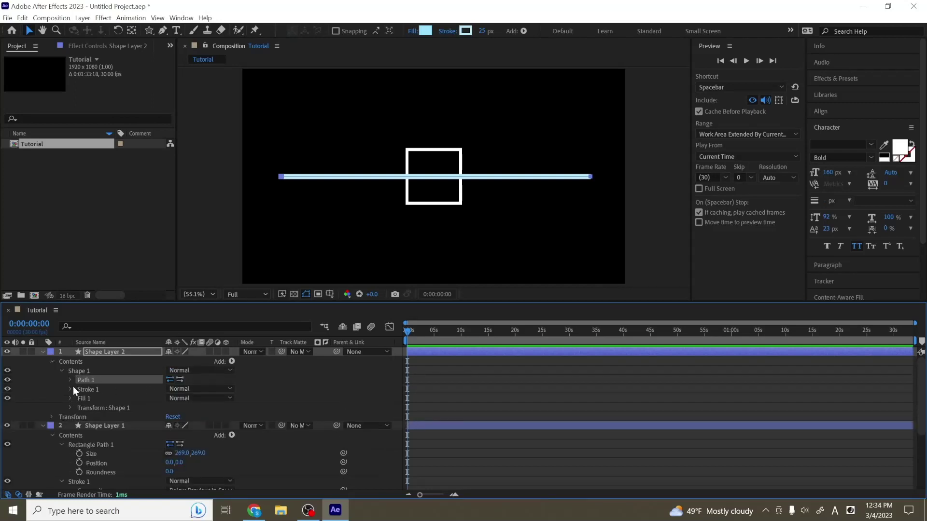
click(71, 390)
click(221, 437)
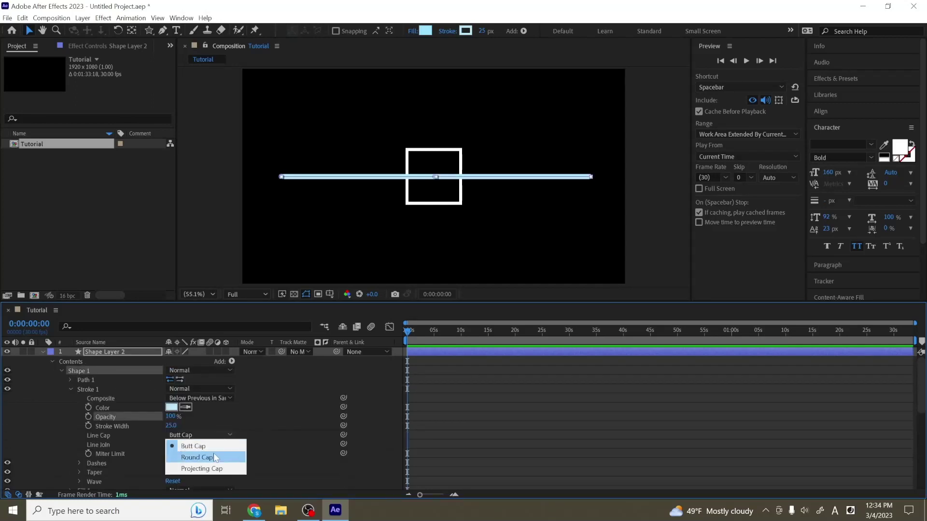
click(215, 458)
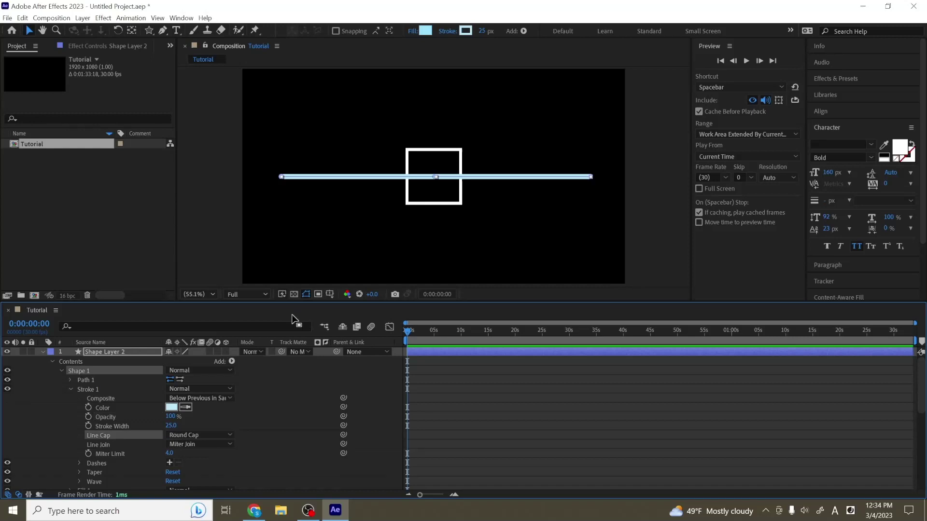
click(551, 407)
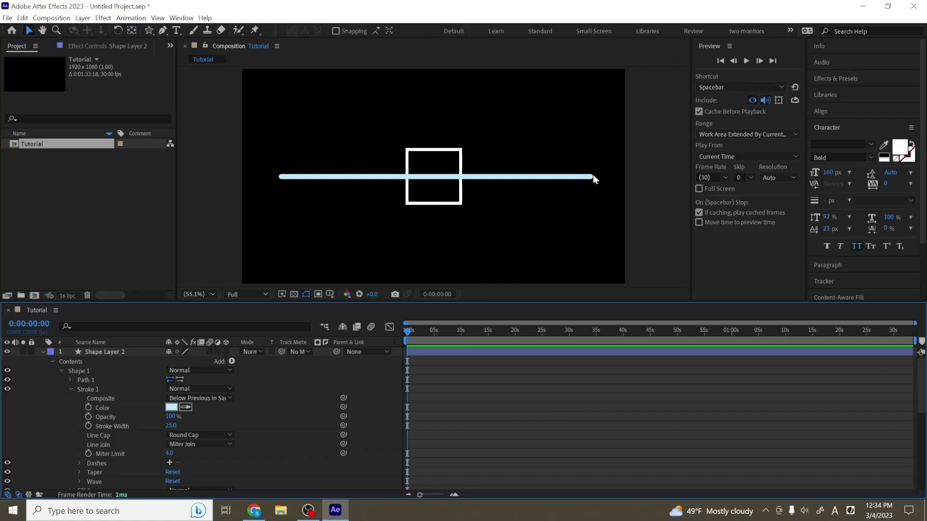
click(207, 434)
click(248, 424)
Widen the bar's stroke to 130 and try butt, round and projecting caps
drag(174, 426, 218, 415)
click(293, 427)
click(203, 435)
click(198, 445)
click(203, 435)
click(198, 454)
click(215, 436)
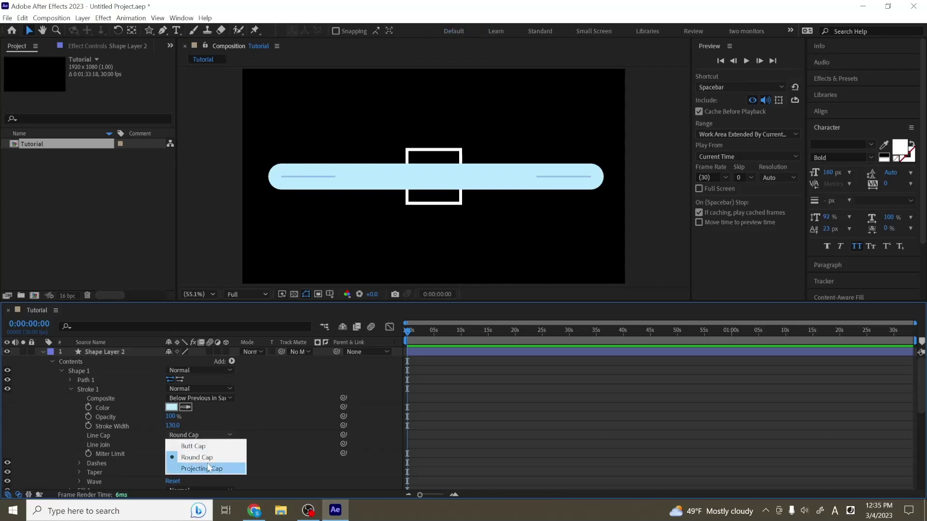
click(209, 467)
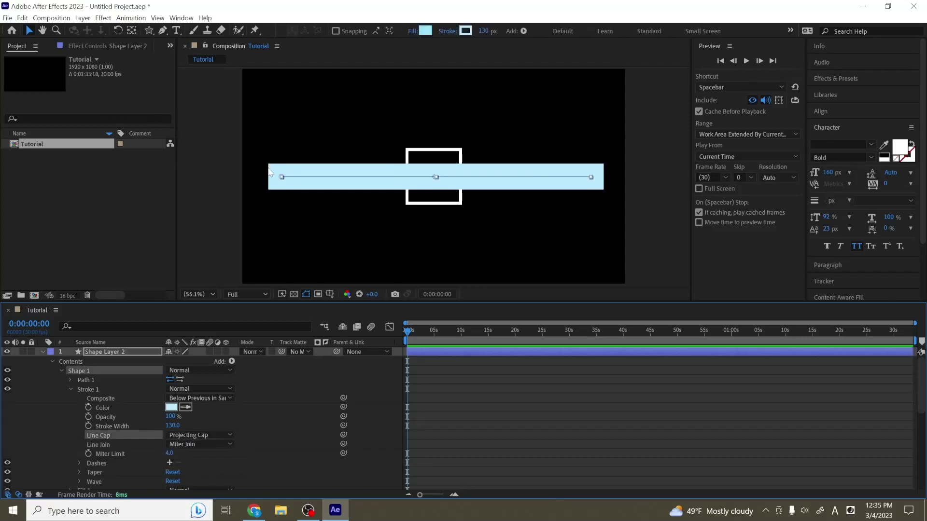
Cycle the bar's caps again, settling on Round Cap, and select the bar layer
click(197, 433)
click(199, 447)
click(207, 433)
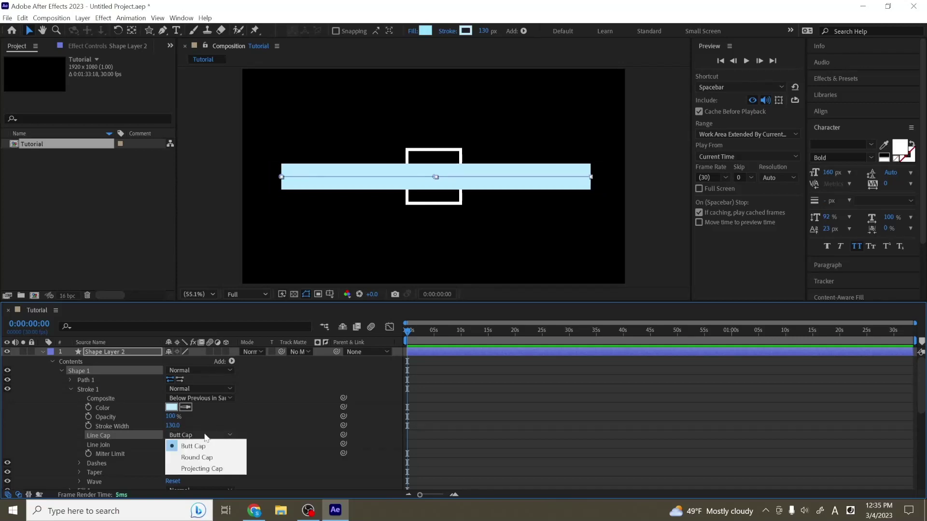
click(192, 468)
click(210, 434)
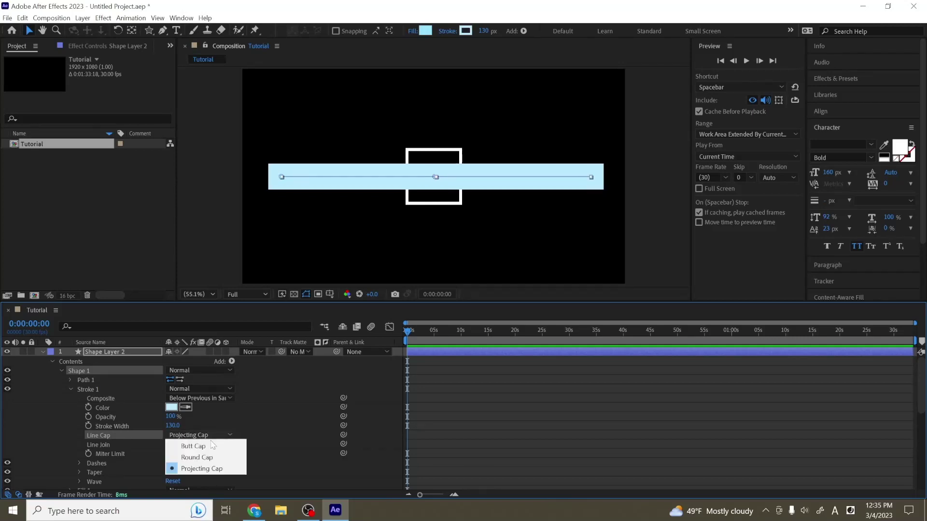
click(202, 457)
click(285, 408)
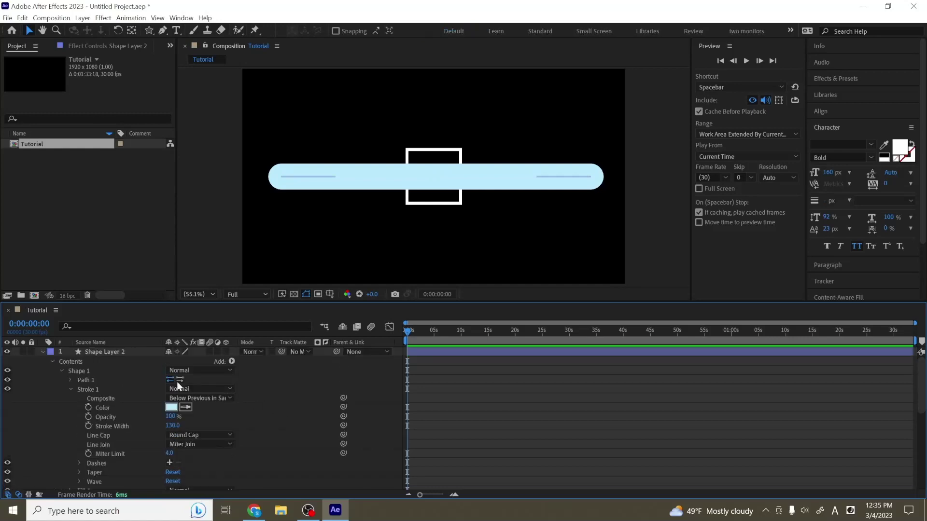
click(127, 352)
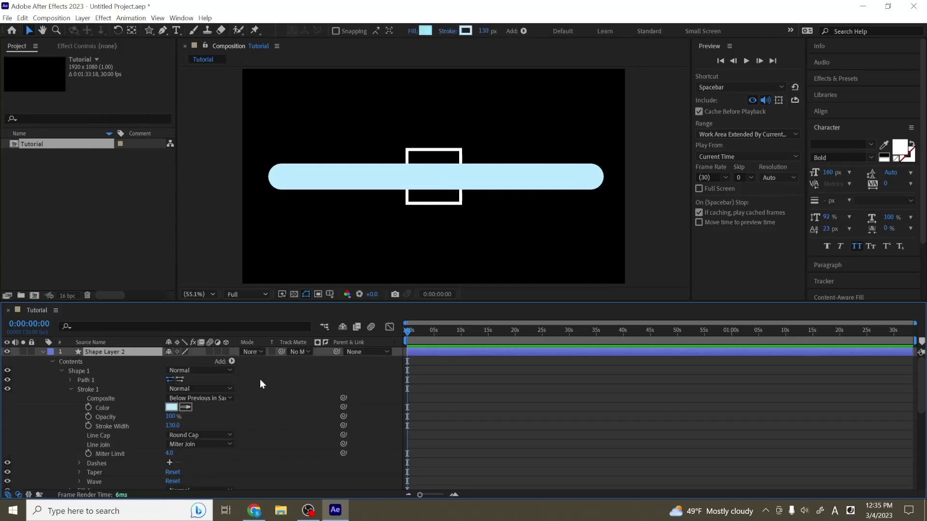
Delete the light-blue bar and try round joins on the square before restoring miter joins
key(Delete)
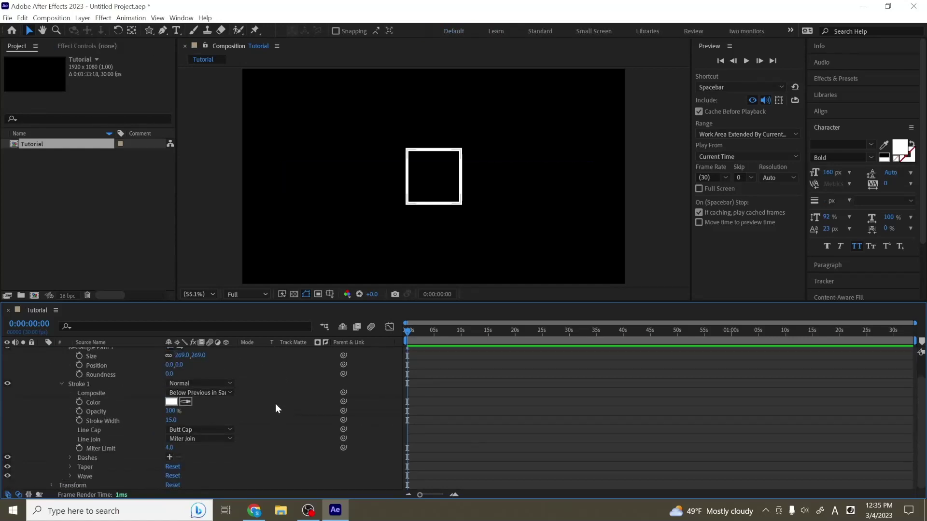
click(94, 442)
click(202, 439)
click(219, 459)
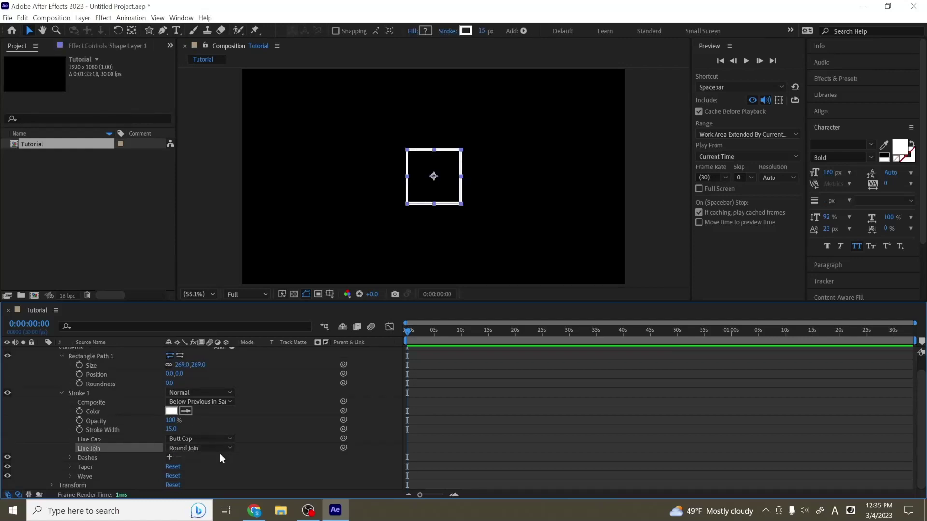
click(203, 449)
click(182, 440)
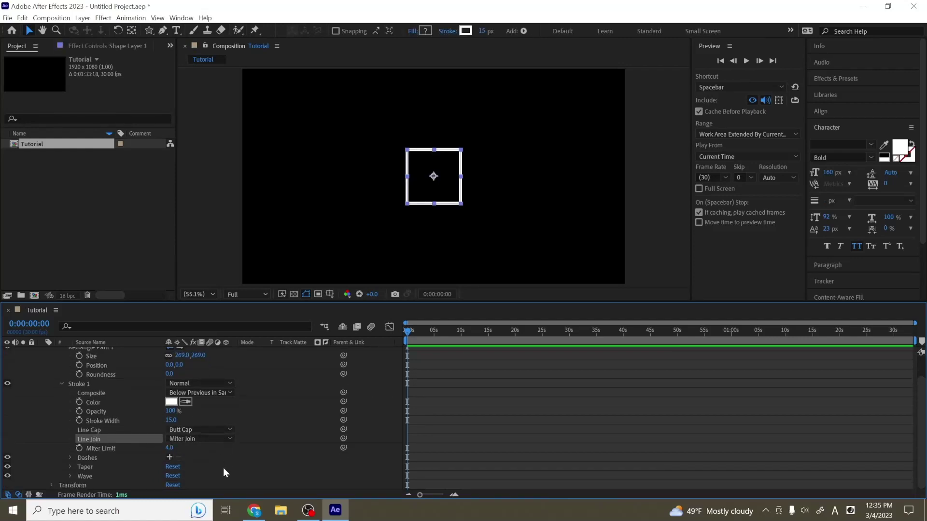
click(242, 449)
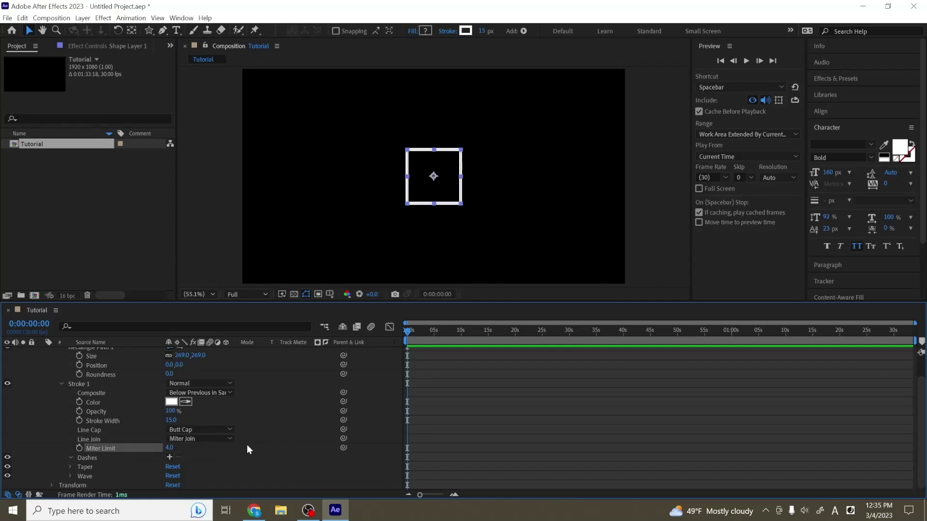
Add dashes to the square's stroke with Dash 12 and Offset kept at 0
click(98, 457)
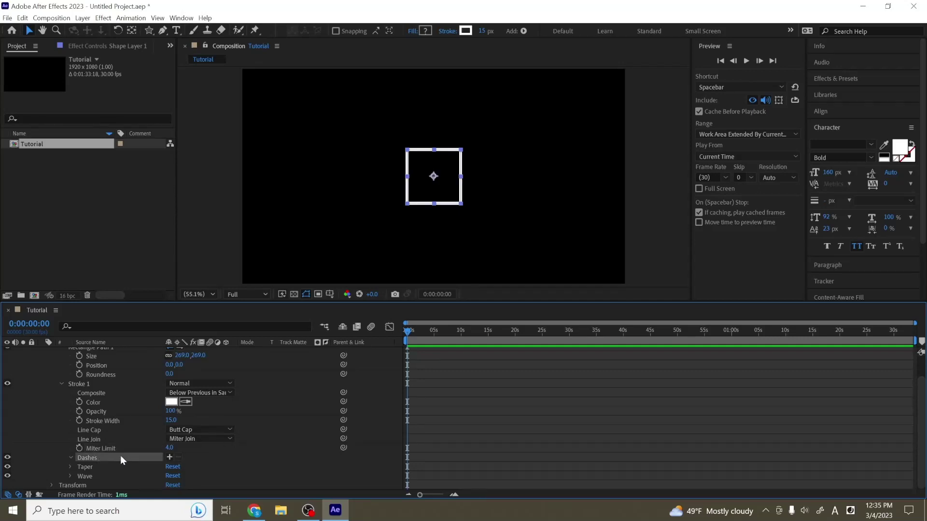
click(170, 457)
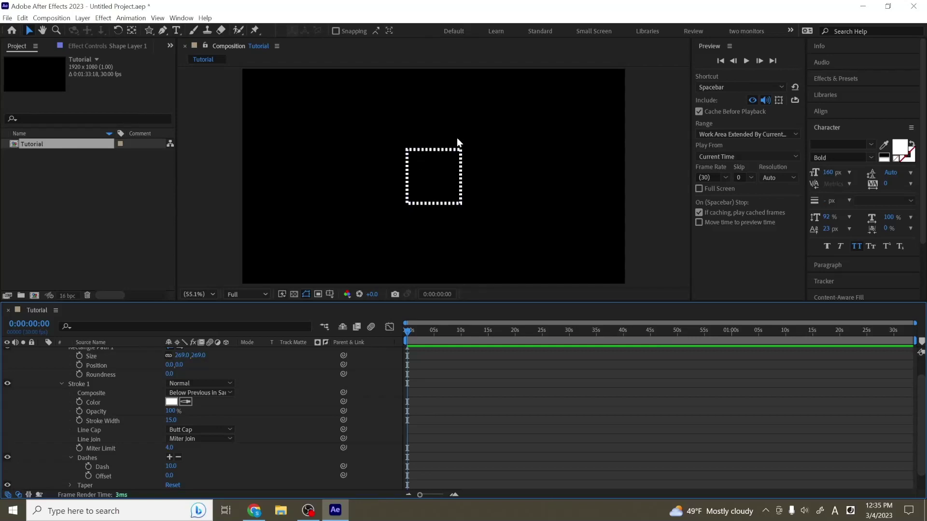
scroll(217, 447, down, 1)
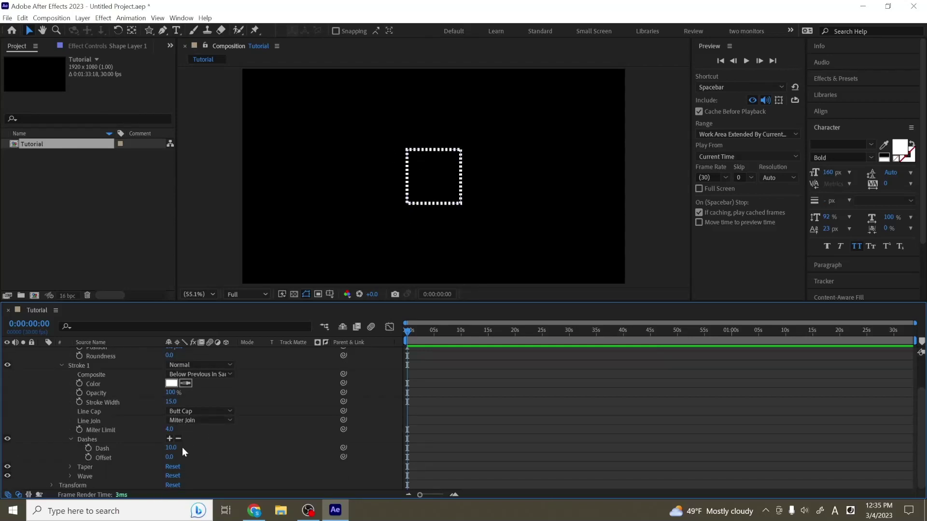
mouse_move(177, 451)
mouse_down()
mouse_move(185, 449)
mouse_move(169, 448)
mouse_up()
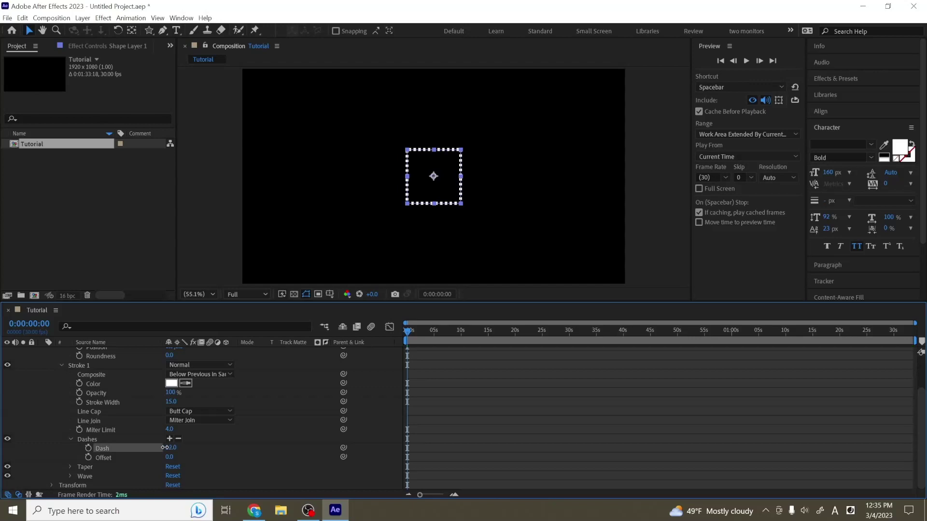
click(209, 440)
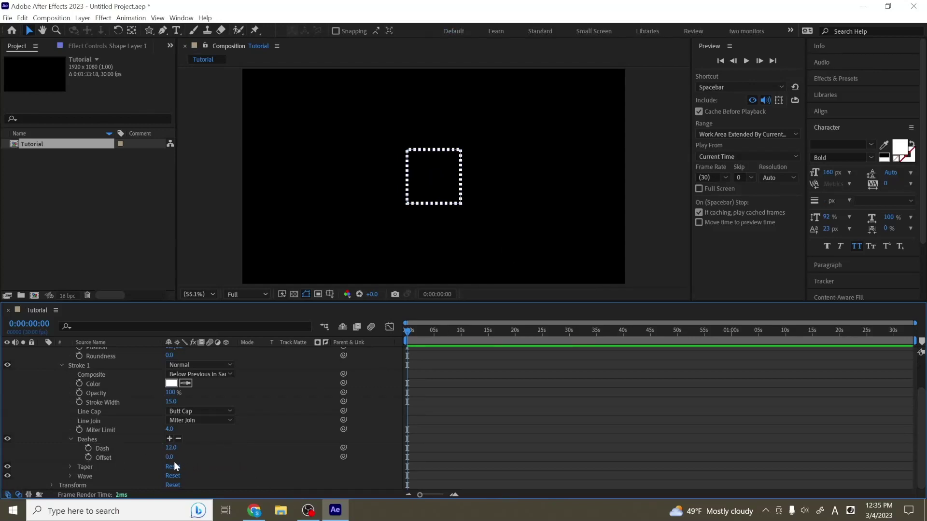
drag(169, 458, 309, 442)
click(225, 456)
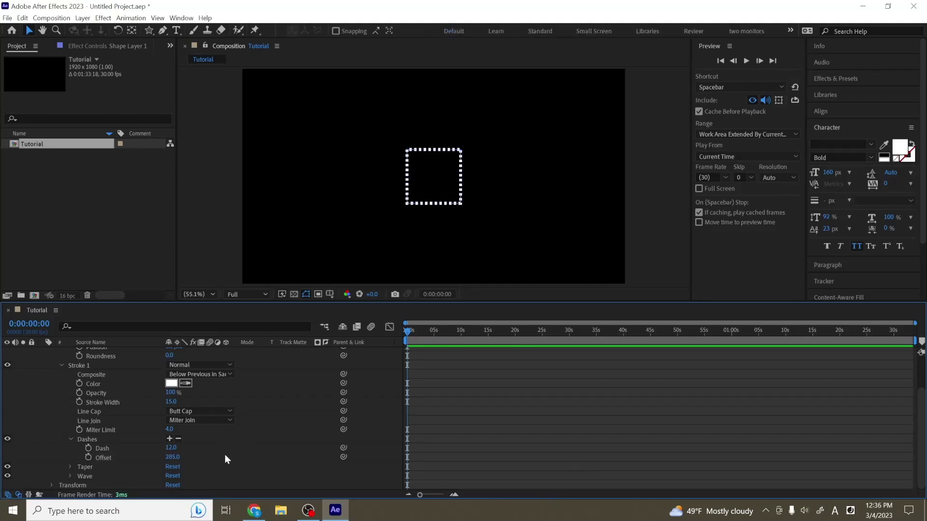
key(ctrl+z)
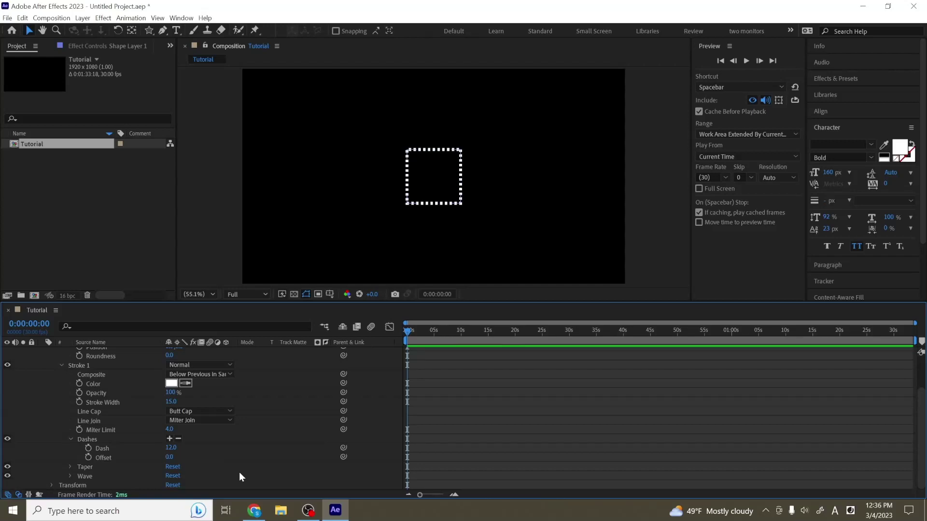
click(169, 440)
click(169, 439)
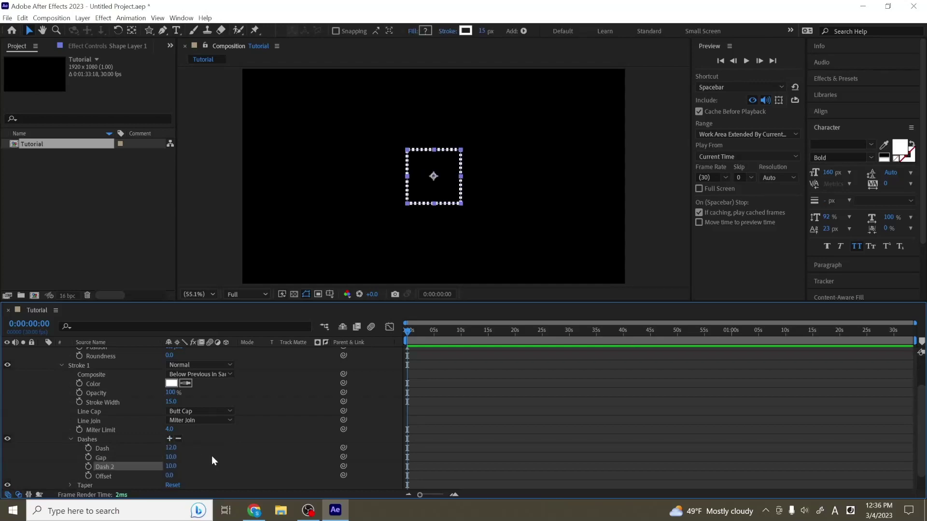
click(213, 458)
drag(169, 466, 183, 467)
key(/)
key(period)
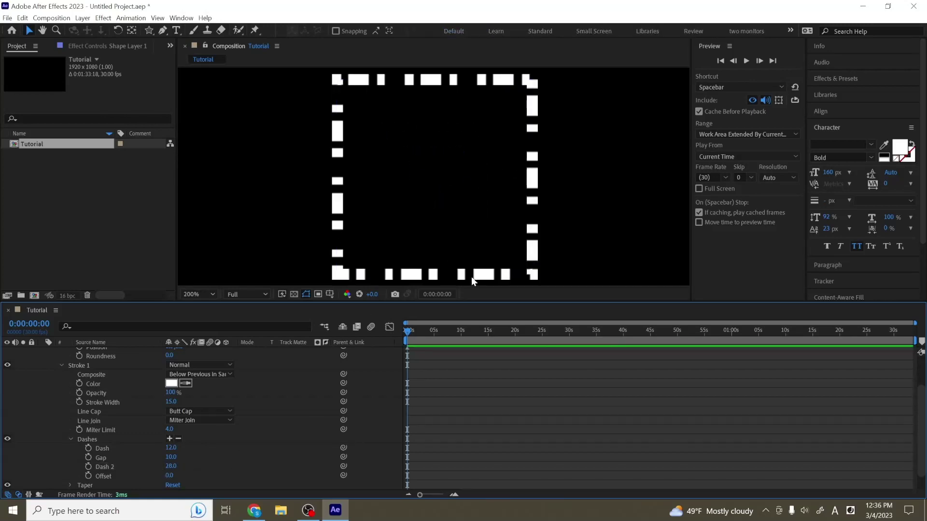
click(495, 283)
click(461, 278)
click(462, 283)
key(comma)
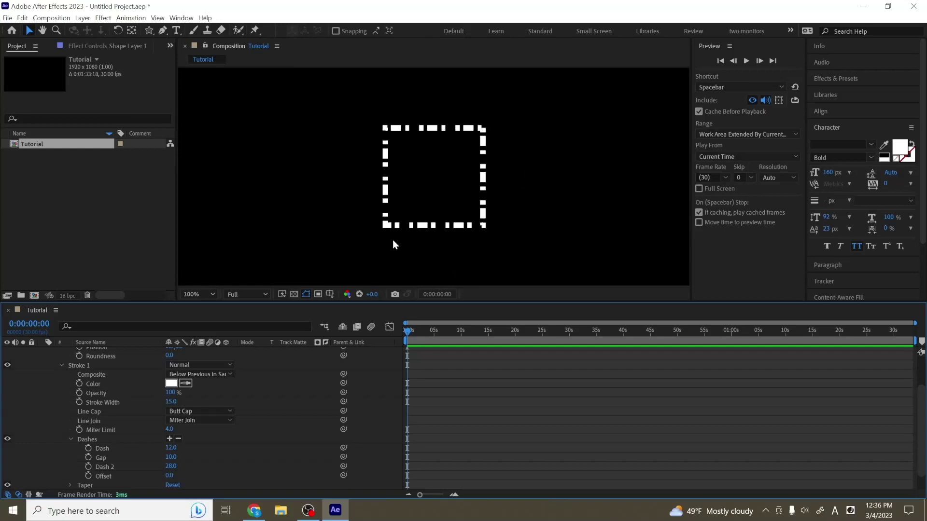
click(170, 438)
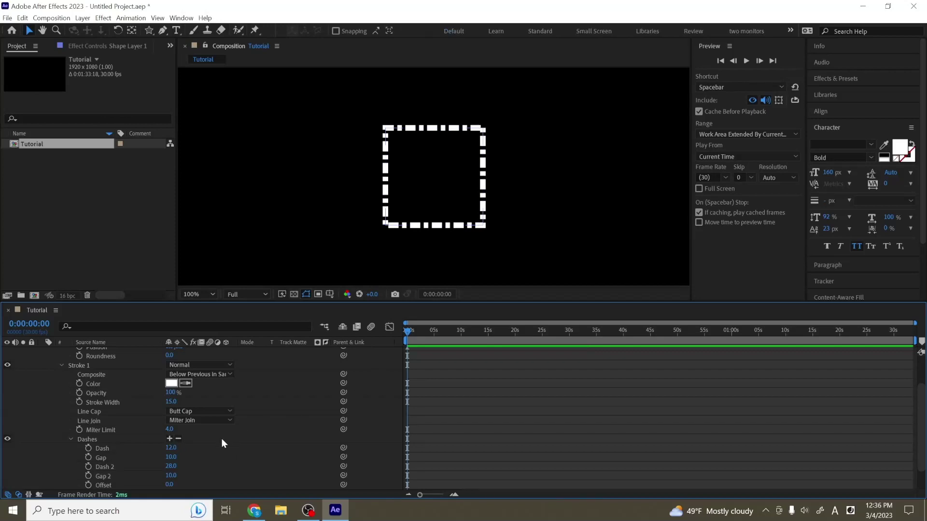
scroll(210, 449, down, 3)
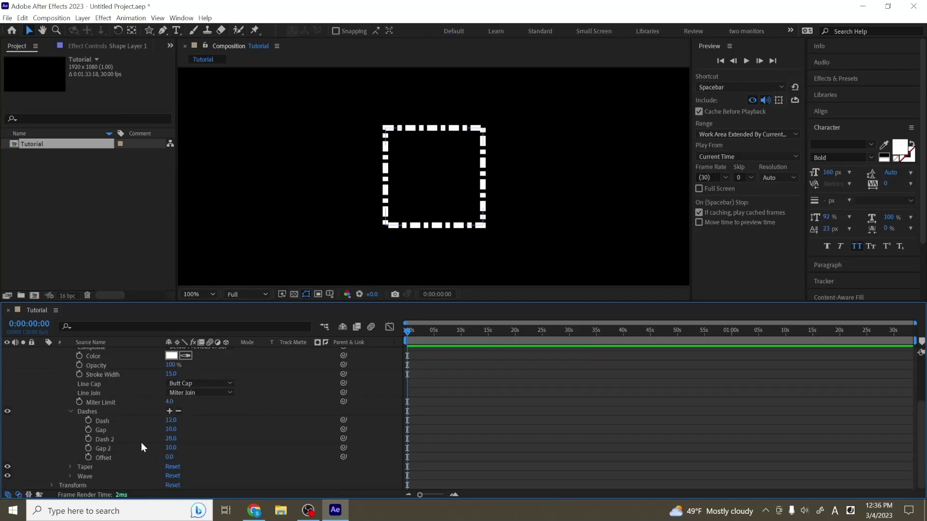
click(178, 412)
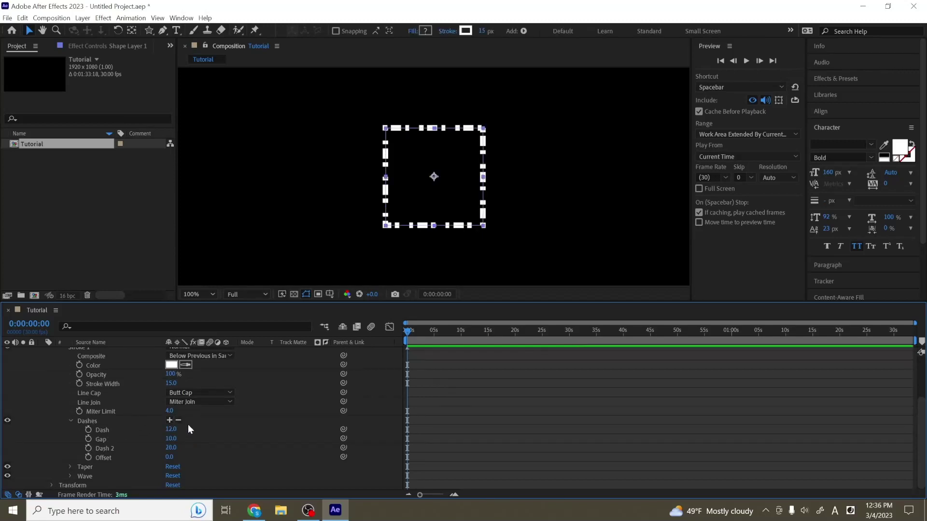
click(179, 421)
click(179, 430)
Remove the dashes for a solid stroke, fit the view, and expand the Taper settings
click(179, 439)
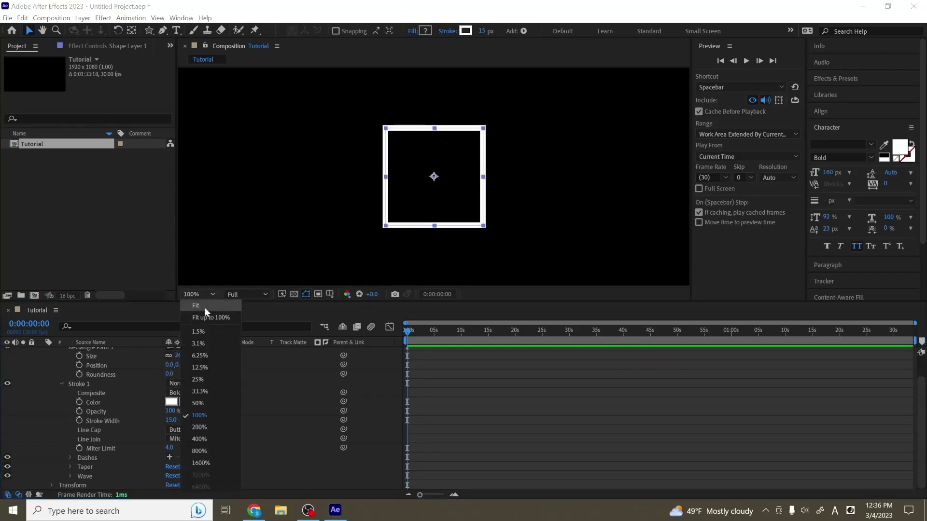
click(205, 308)
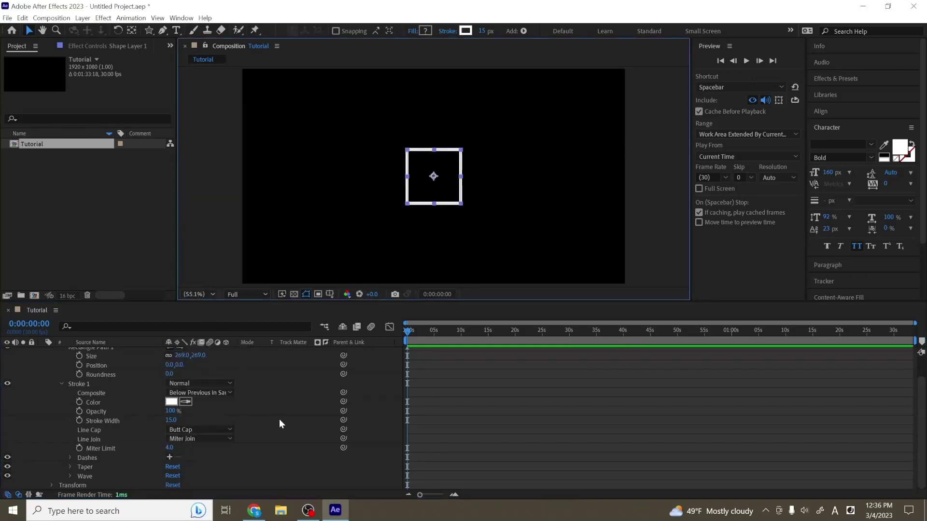
click(69, 467)
scroll(147, 429, down, 3)
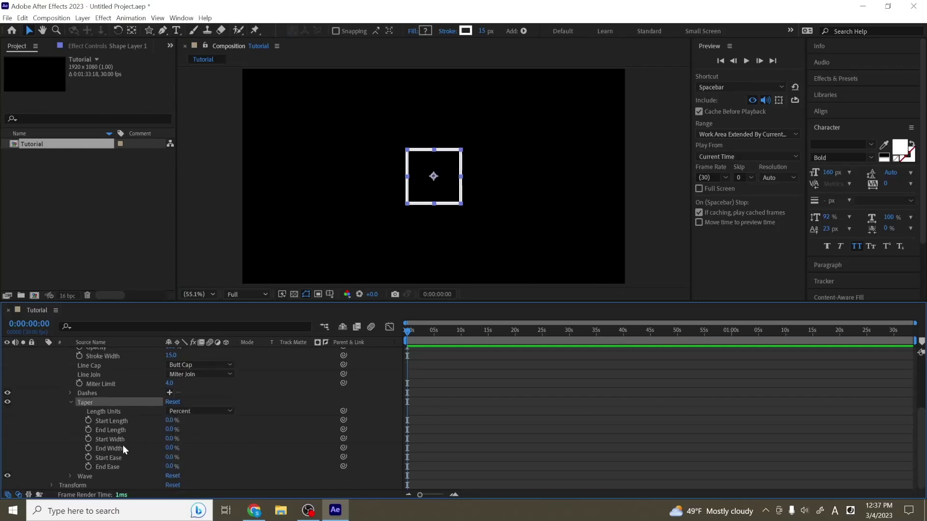
click(117, 425)
click(121, 432)
click(125, 440)
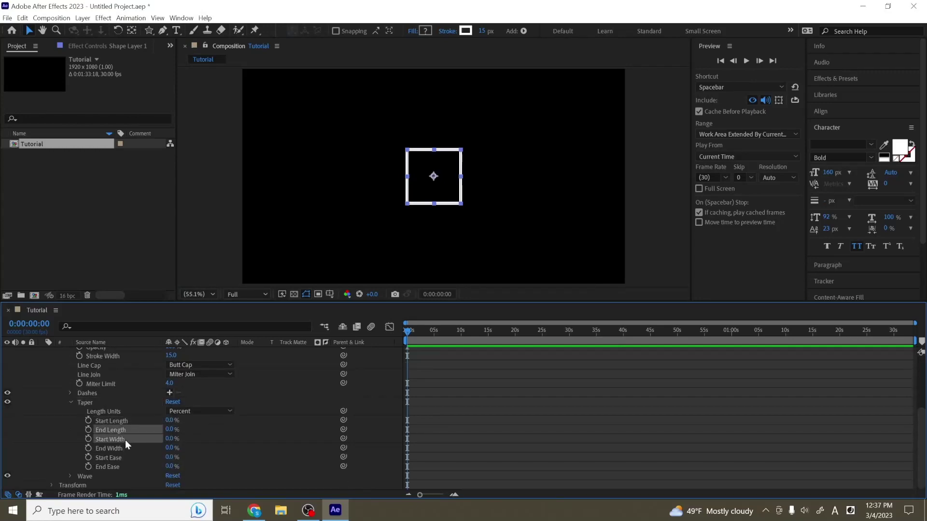
click(123, 449)
click(125, 458)
click(118, 467)
click(234, 453)
Preview a 100% start taper and 80% end taper, then reset both lengths to 0%
key(slash)
key(period)
key(comma)
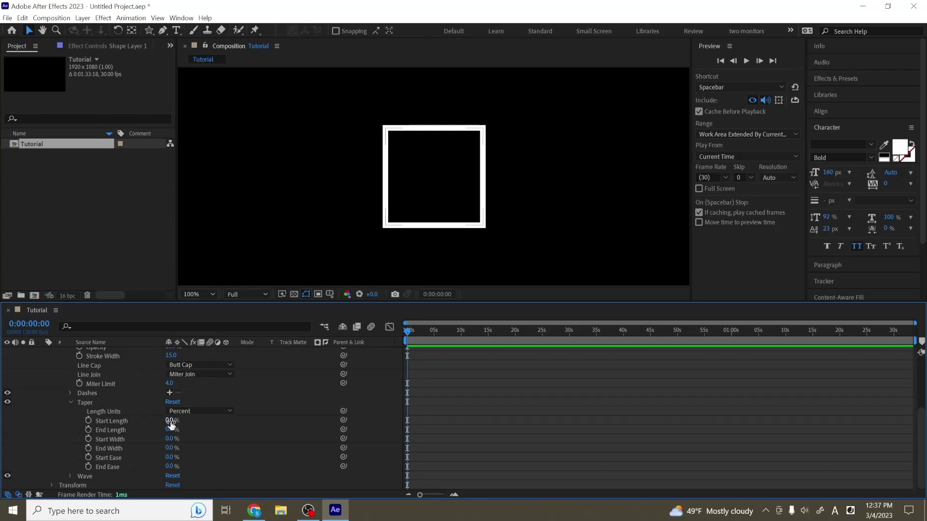
drag(170, 424, 228, 424)
click(229, 424)
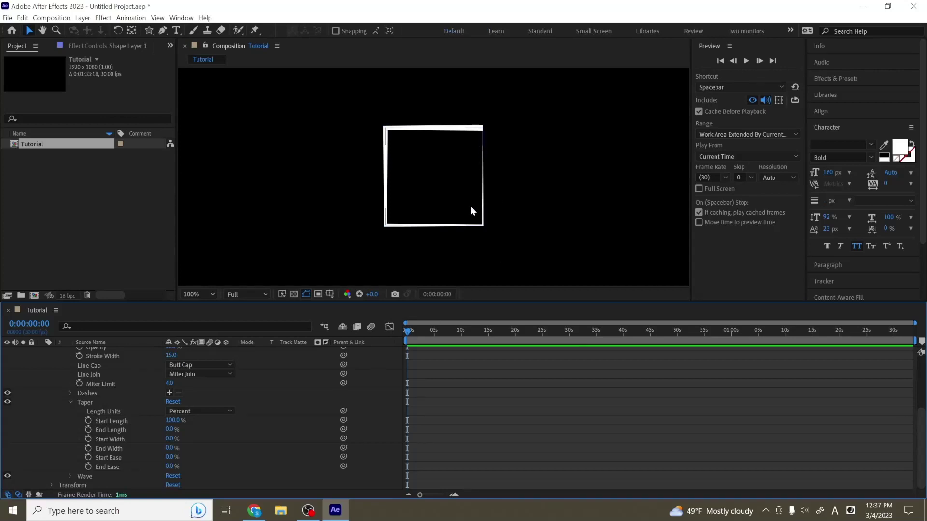
drag(169, 430, 211, 430)
click(230, 457)
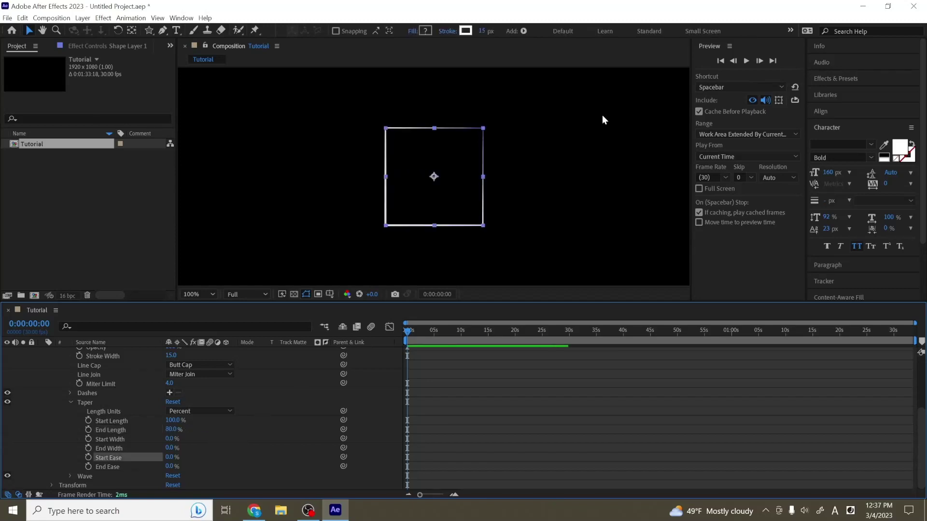
click(250, 413)
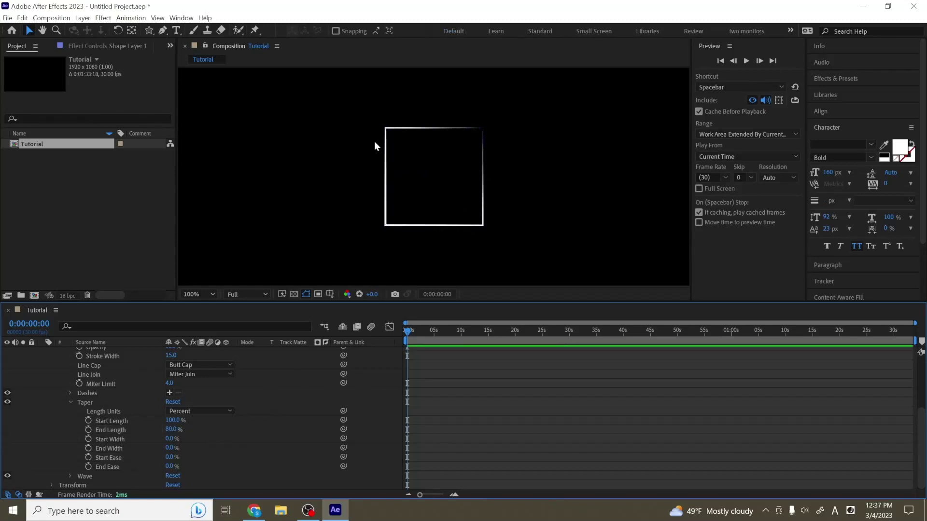
drag(173, 420, 131, 436)
click(193, 436)
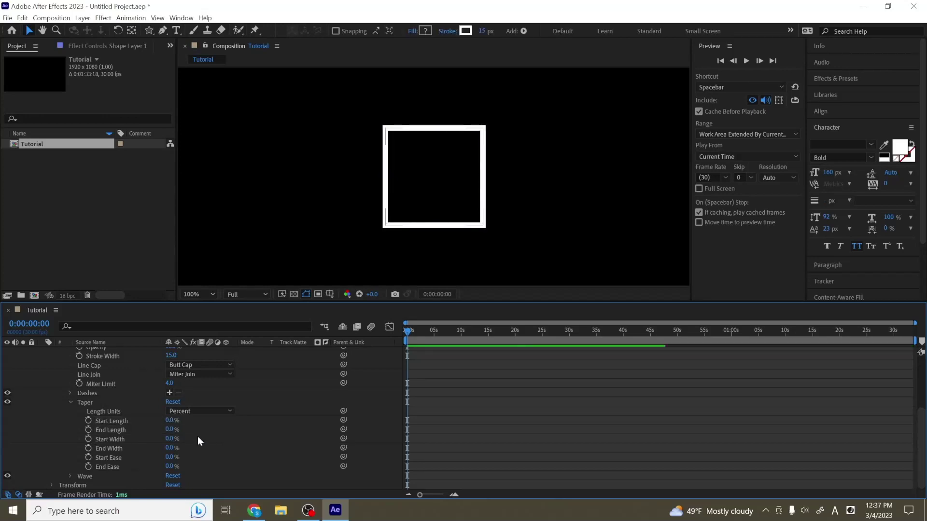
Try a 100% Wave Amount and shifted phase on the stroke, then revert them to 0%
click(78, 403)
click(72, 404)
click(70, 476)
scroll(143, 437, down, 2)
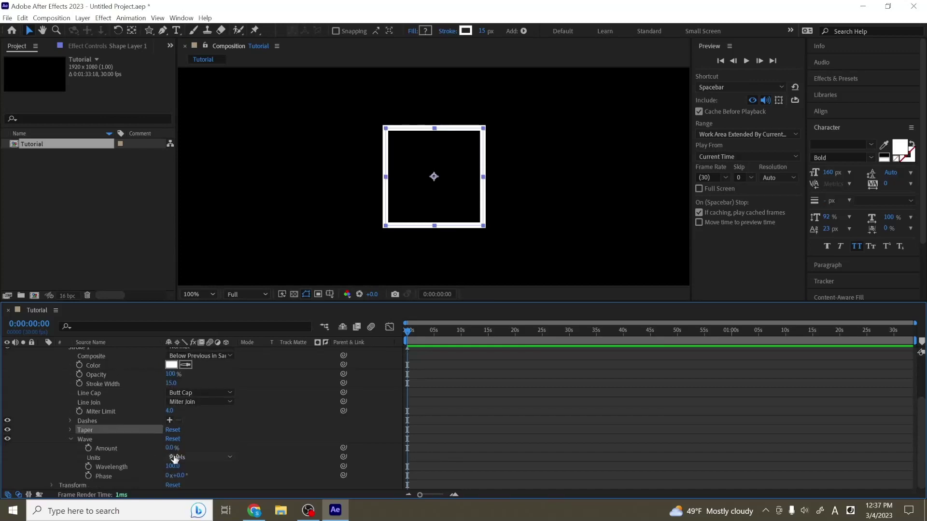
drag(170, 449, 227, 442)
click(218, 442)
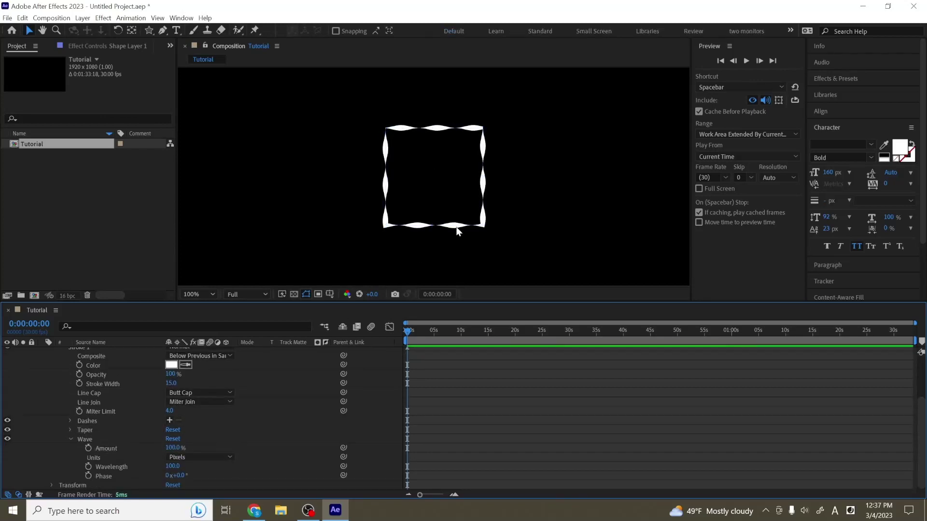
click(477, 133)
drag(183, 476, 199, 475)
key(ctrl+z)
key(ctrl+z)
click(250, 434)
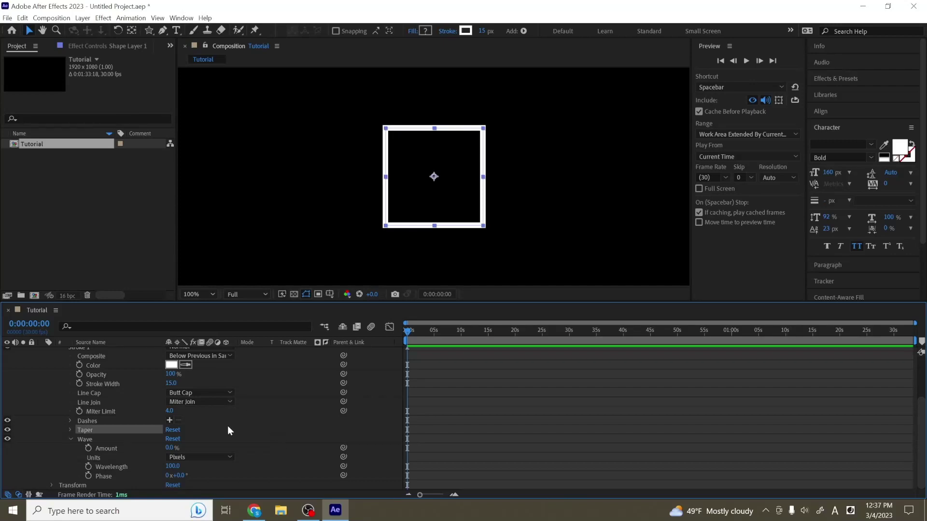
scroll(225, 430, up, 3)
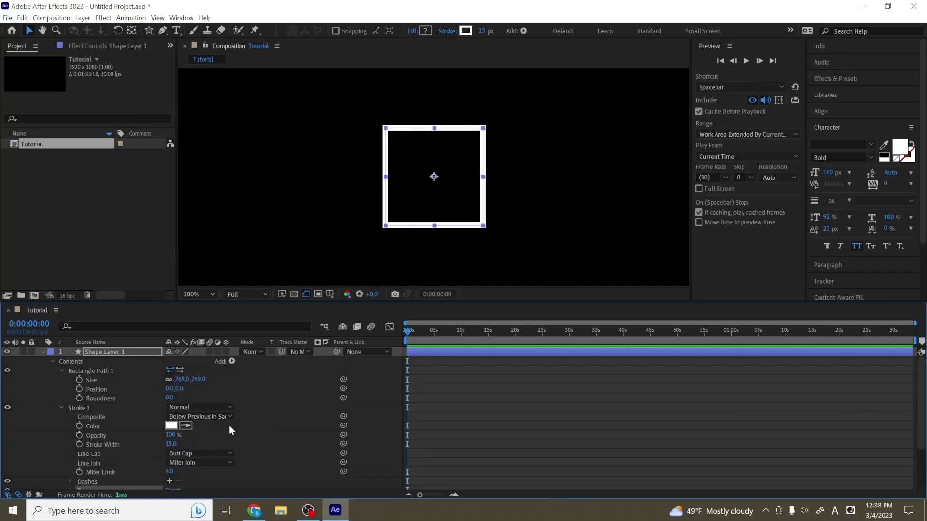
Add an empty Group 1 to the shape layer and collapse Rectangle Path 1
drag(123, 350, 116, 350)
click(232, 361)
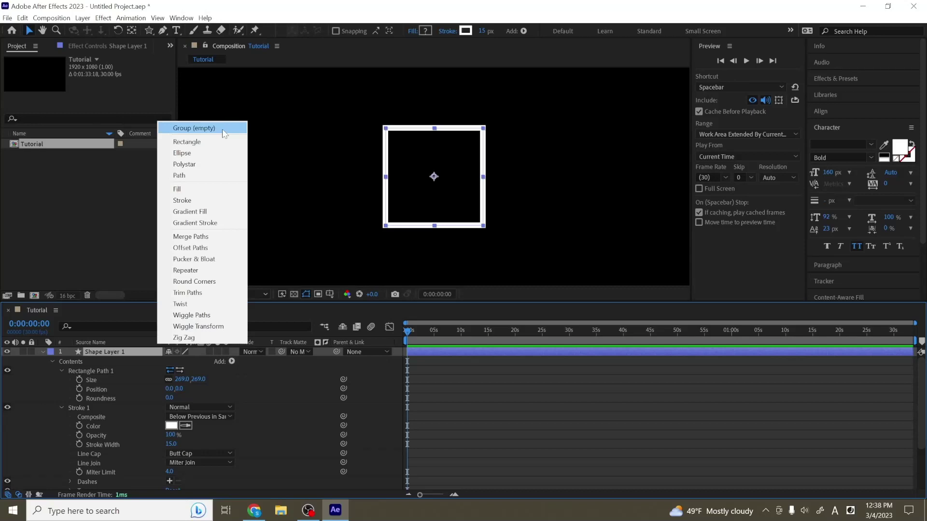
click(206, 129)
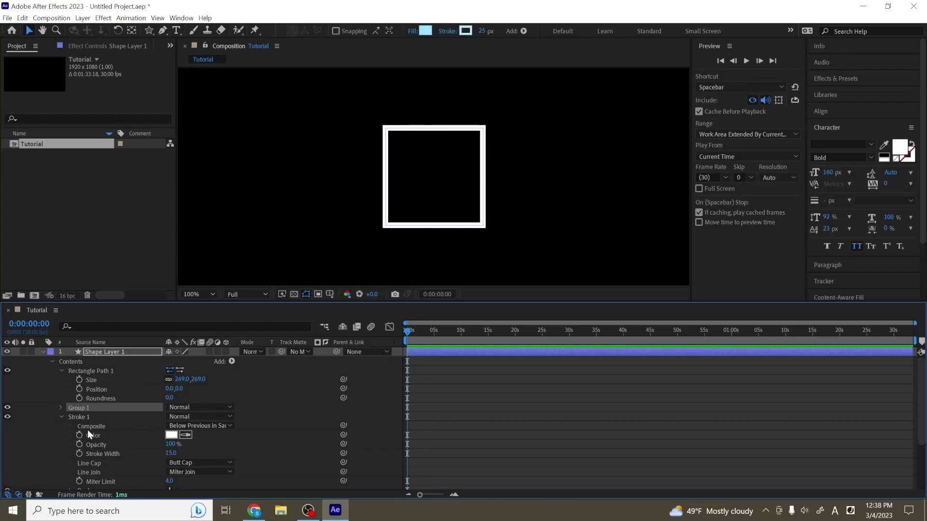
click(97, 370)
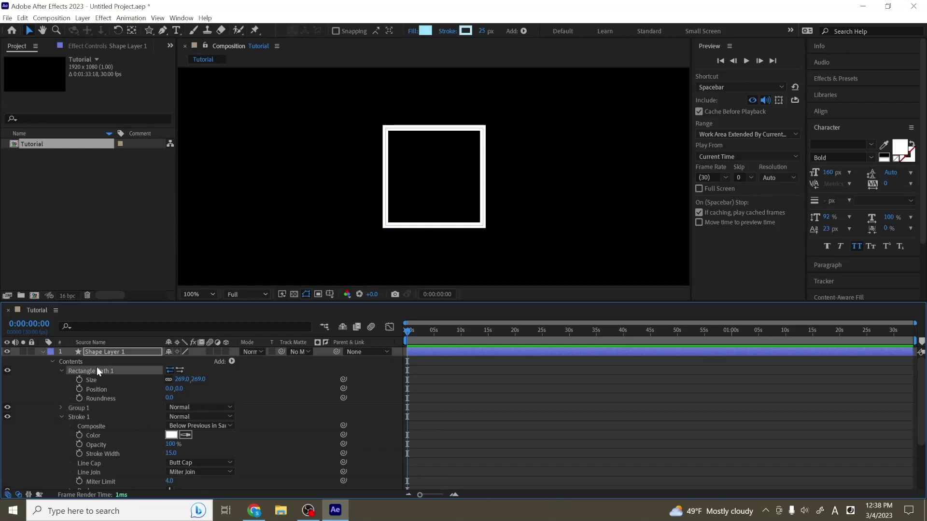
click(62, 368)
Add an ellipse path and size it to 497×497 around the square
click(232, 361)
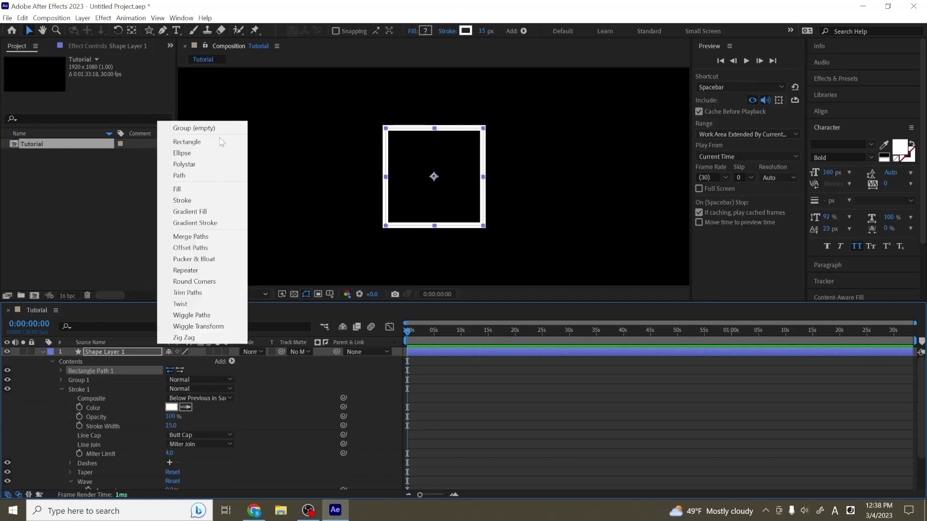
click(214, 153)
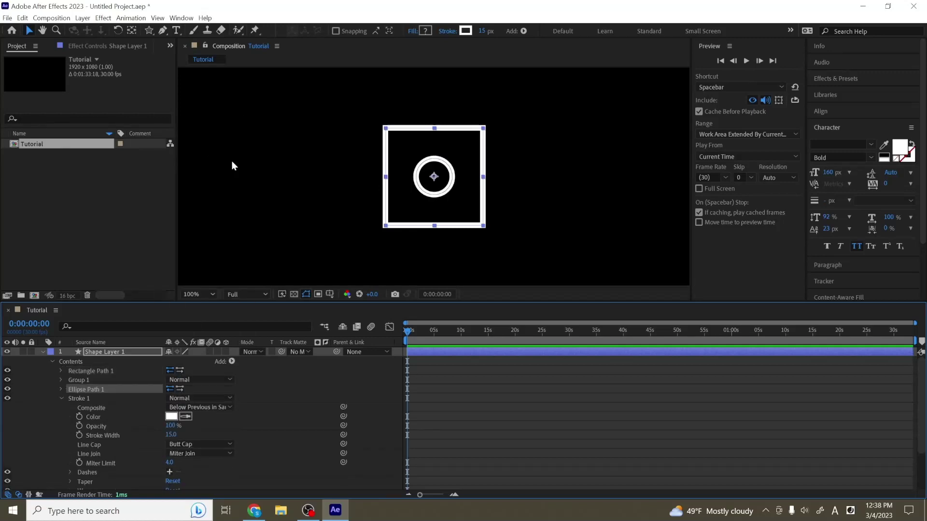
click(61, 389)
drag(195, 397, 343, 413)
click(342, 413)
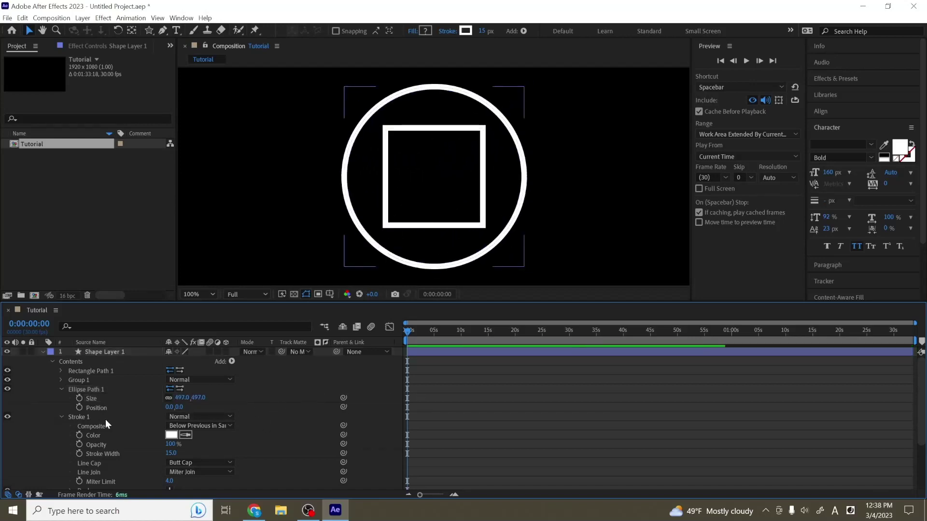
click(79, 418)
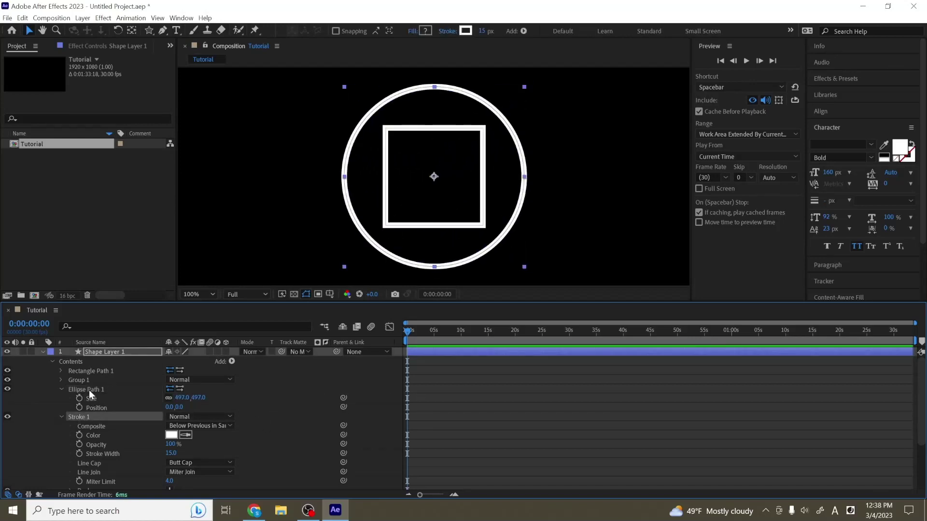
scroll(145, 411, down, 2)
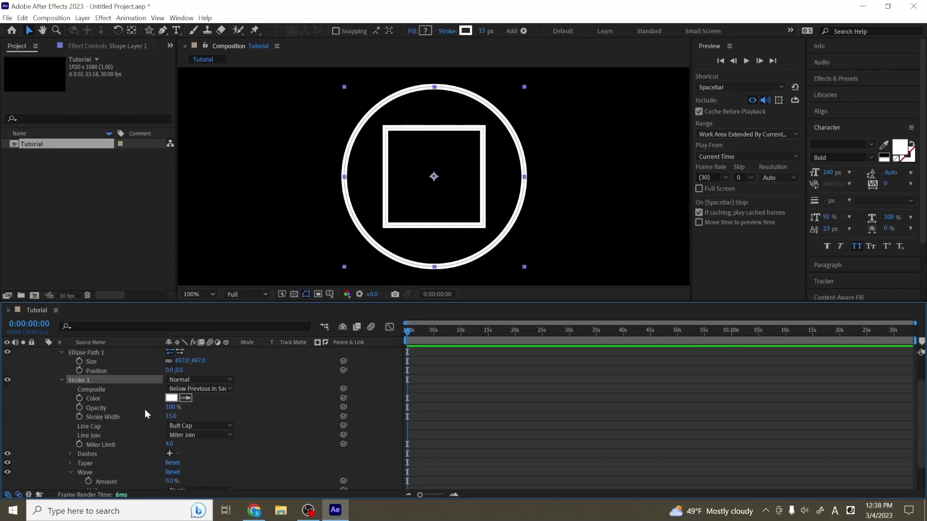
Add a Dash of 10 to Stroke 1 so the circle and square become dotted
click(169, 454)
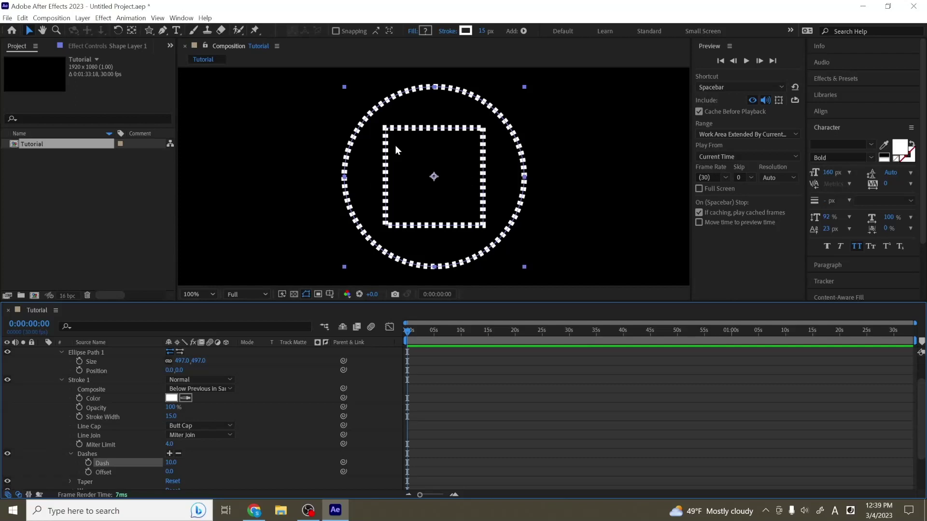
scroll(265, 403, up, 2)
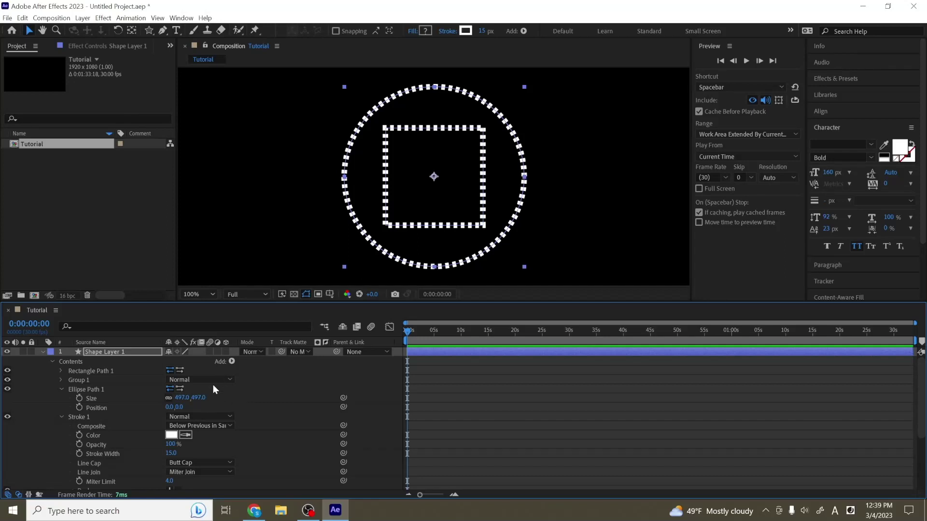
Move the Ellipse Path 1 circle into Group 1
drag(88, 381, 99, 369)
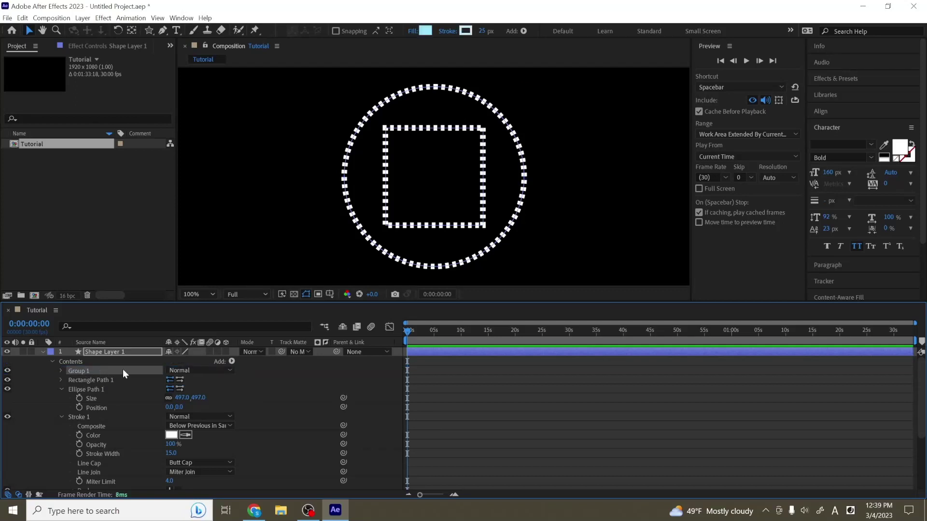
click(100, 379)
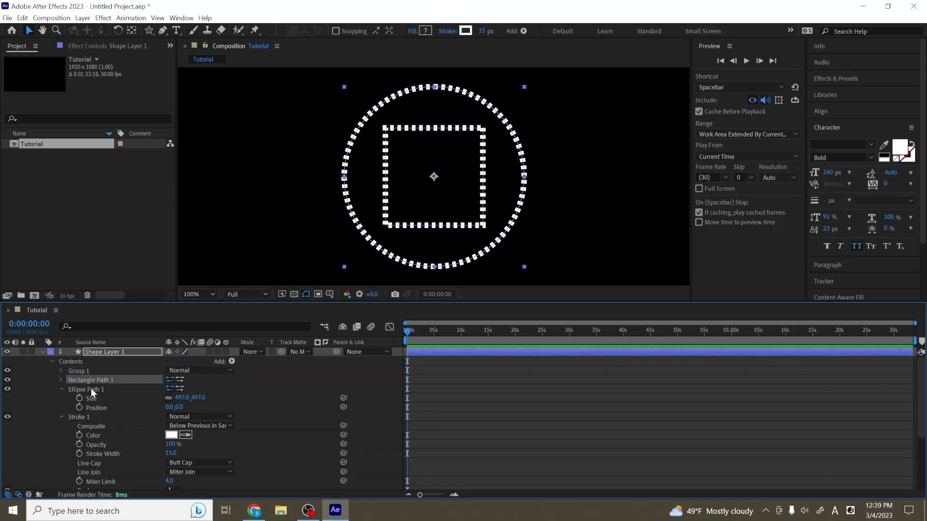
drag(93, 392, 83, 370)
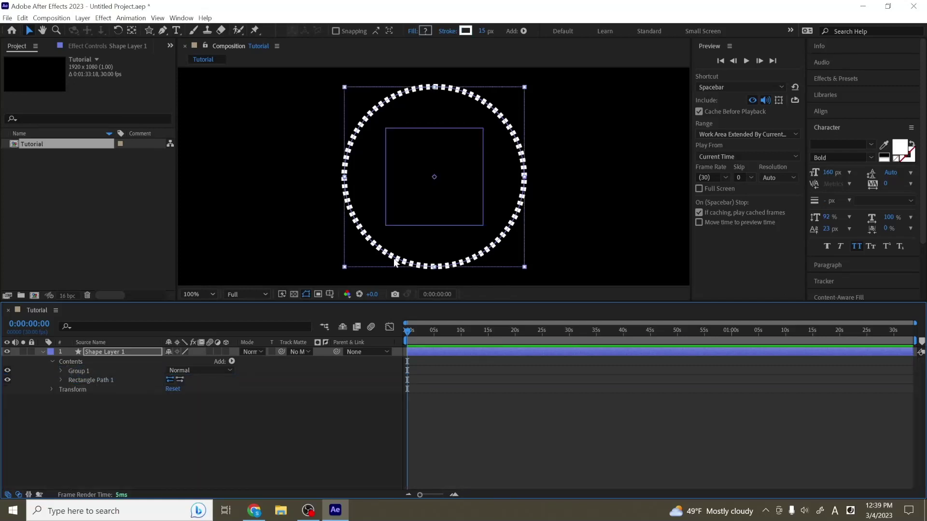
Add an empty Group 2 and move Rectangle Path 1 into it
click(96, 379)
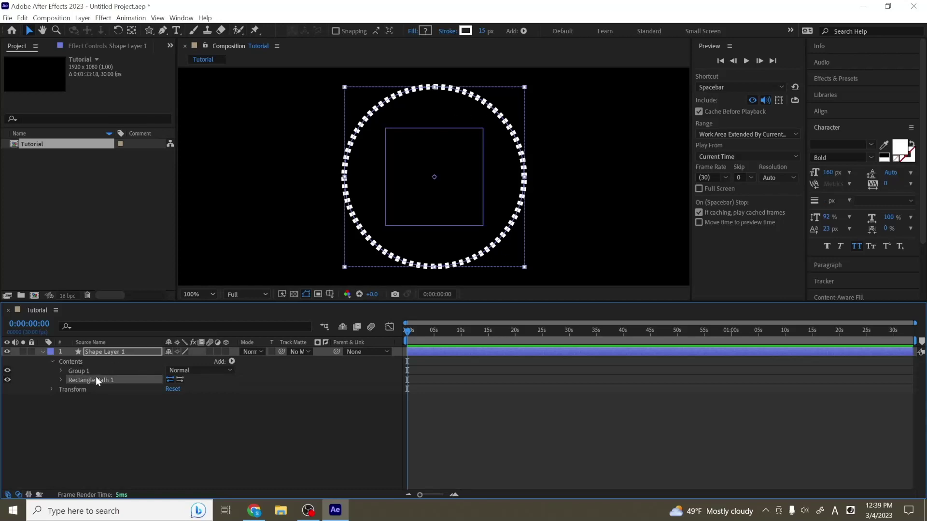
click(232, 361)
click(203, 128)
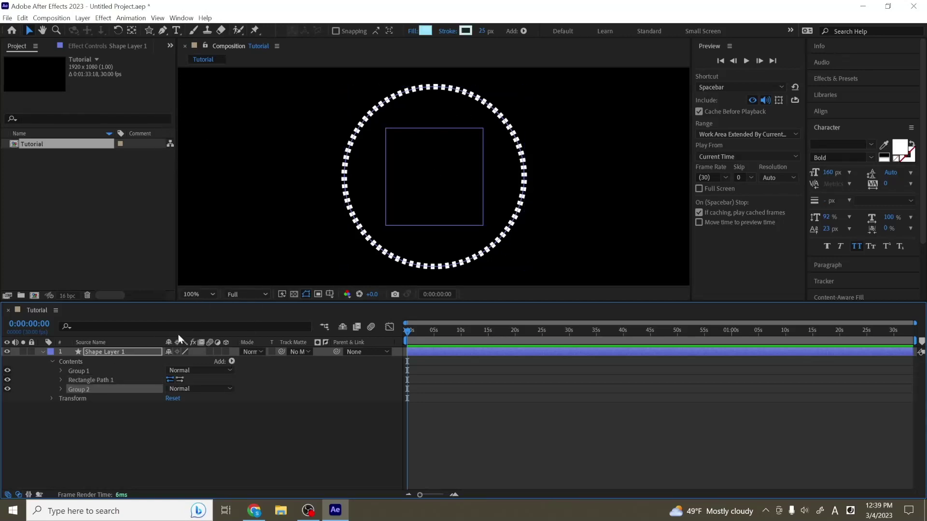
drag(100, 381, 88, 387)
click(62, 381)
click(61, 370)
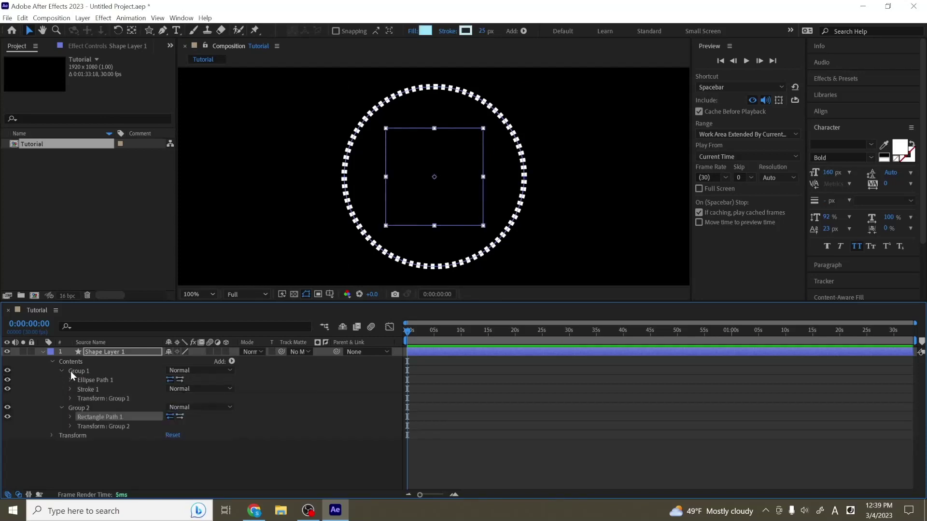
Give Group 2's square a solid white fill
click(81, 409)
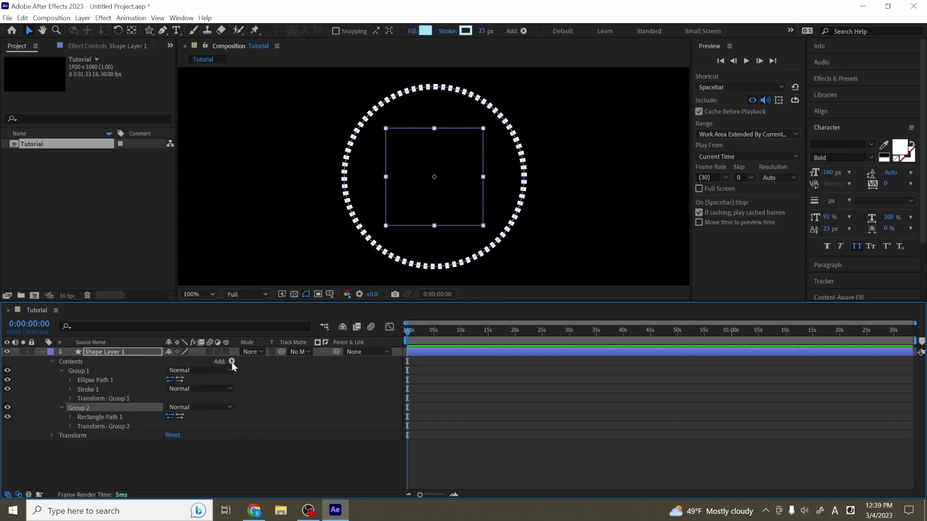
click(231, 362)
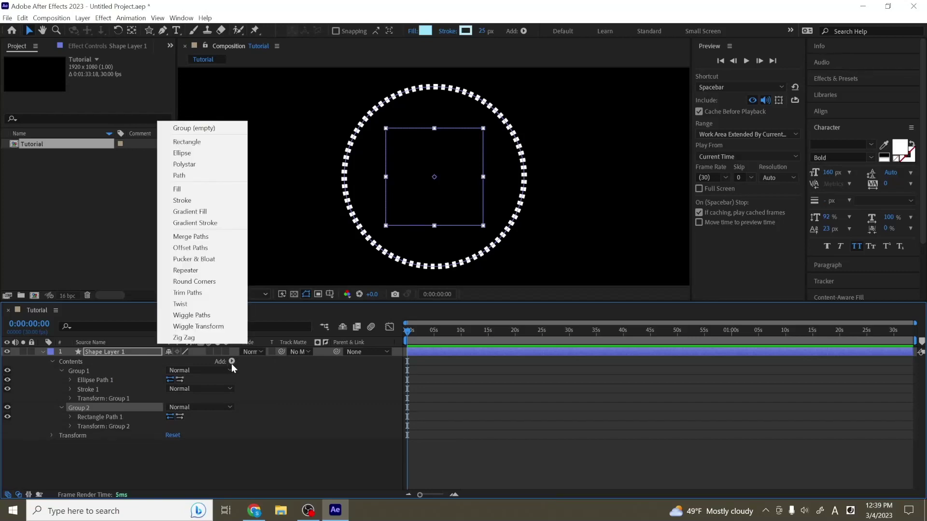
click(194, 199)
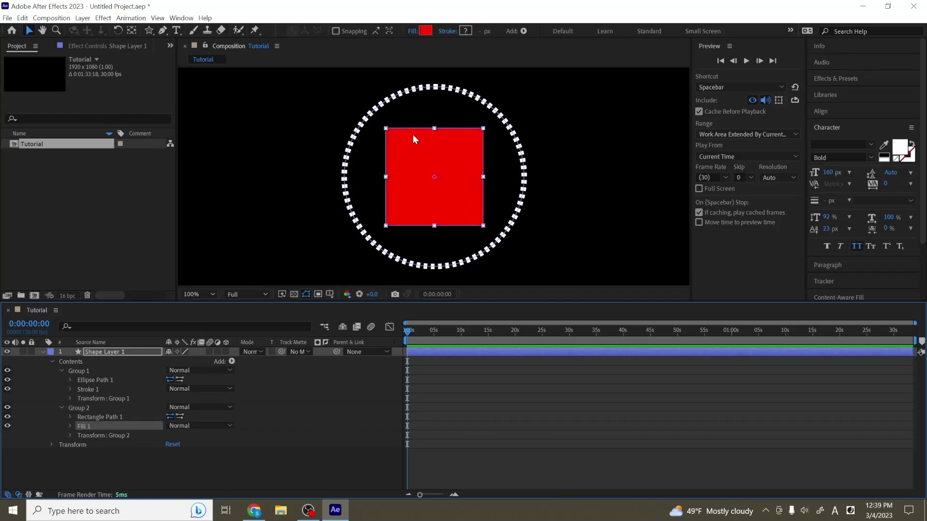
click(424, 32)
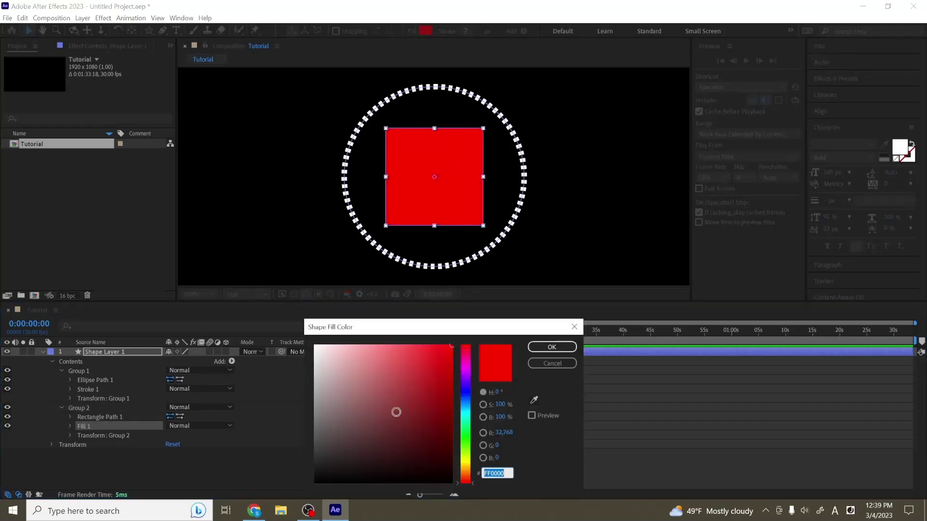
click(552, 347)
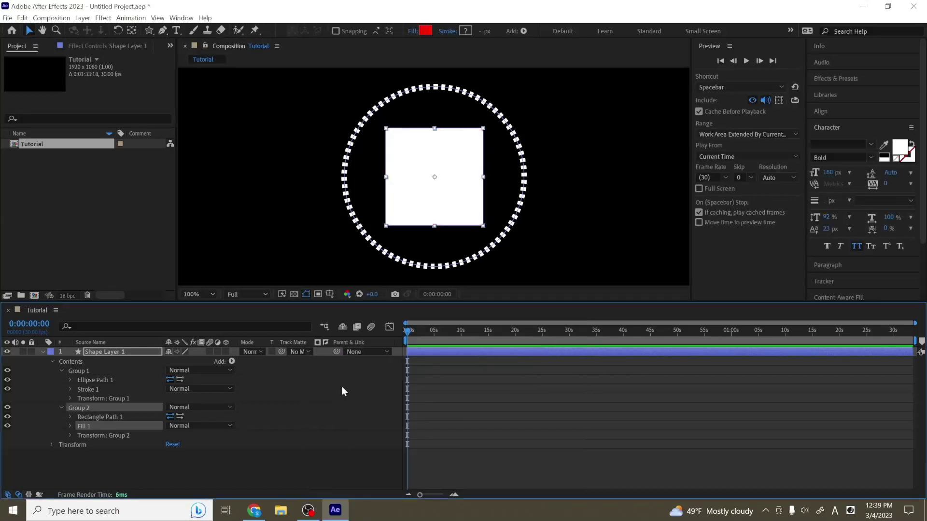
click(283, 422)
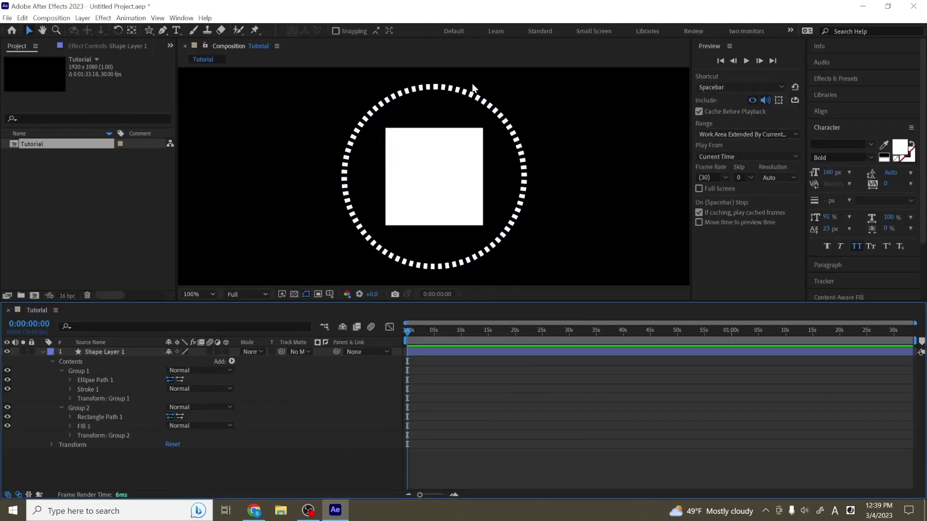
Select Group 1 and check the Add list without adding anything
click(107, 351)
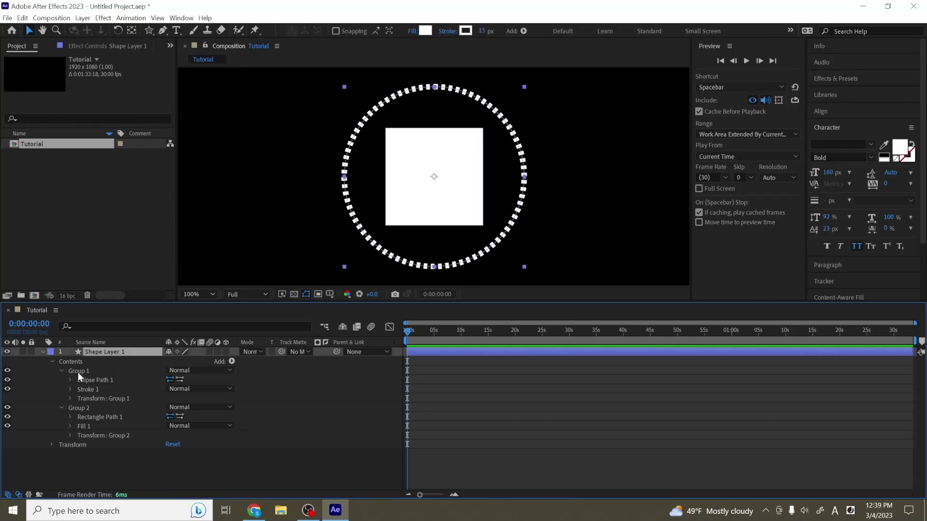
click(78, 372)
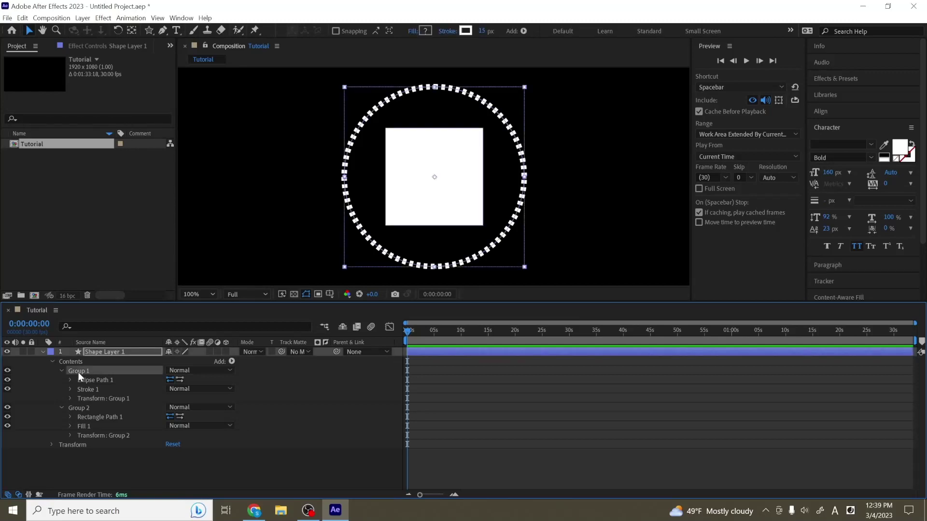
click(232, 361)
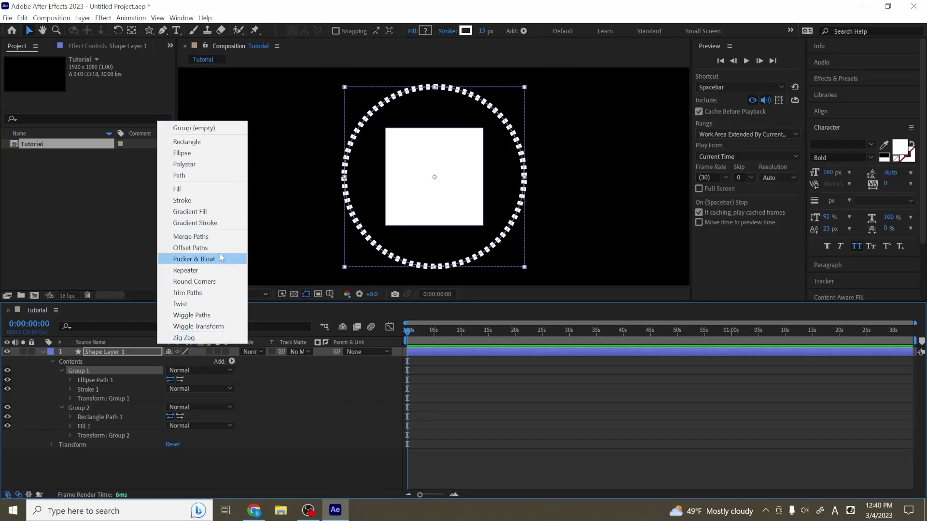
click(100, 369)
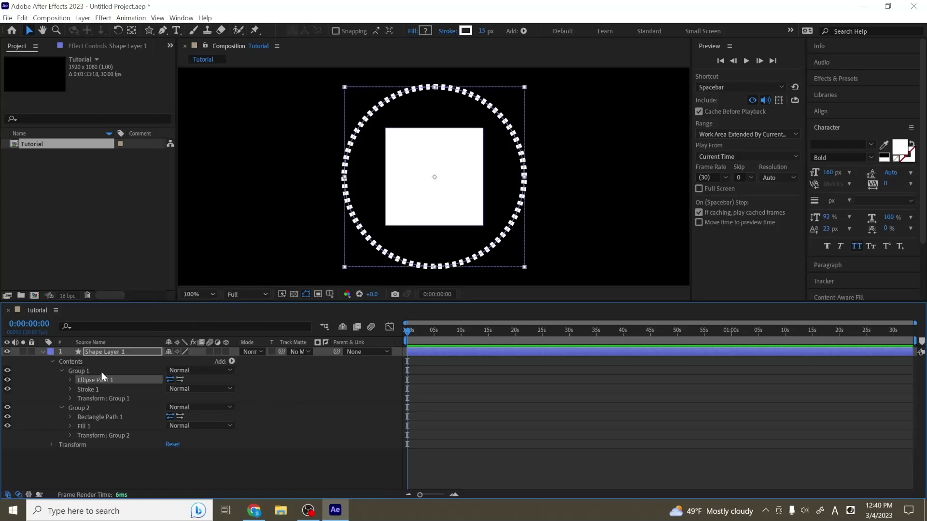
Delete Group 1 and Group 2 from the shape layer
key(Delete)
click(79, 372)
key(Delete)
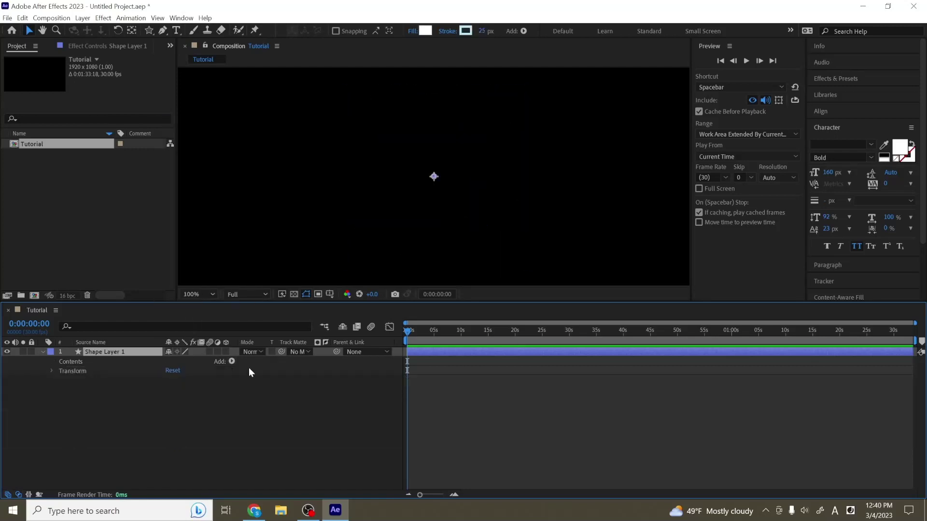
Add a rectangle and an ellipse path, sizing the square to 294 by 294
click(232, 362)
click(213, 141)
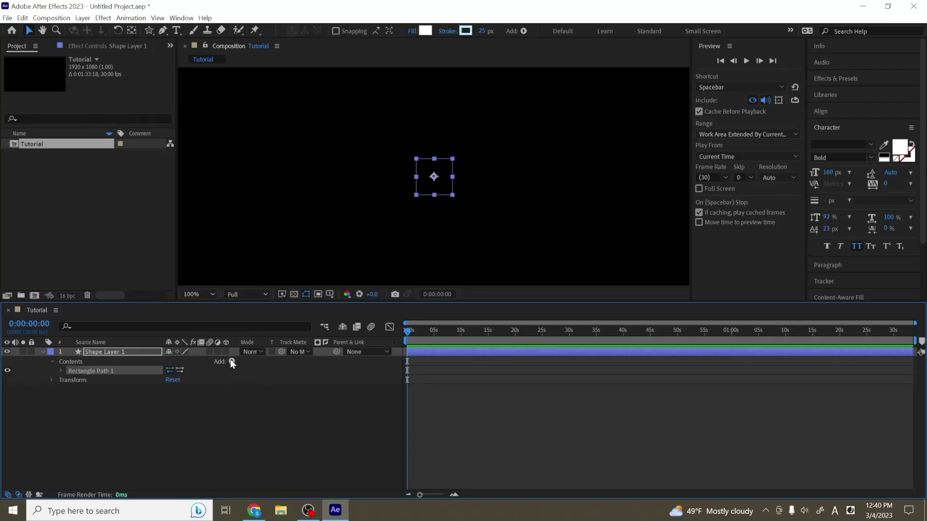
click(231, 362)
click(219, 156)
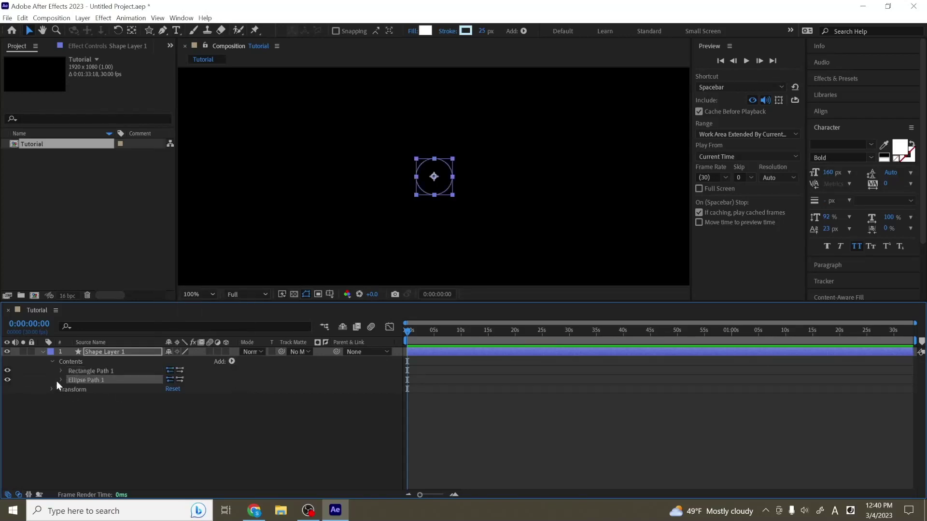
click(61, 380)
click(60, 371)
drag(183, 379, 251, 416)
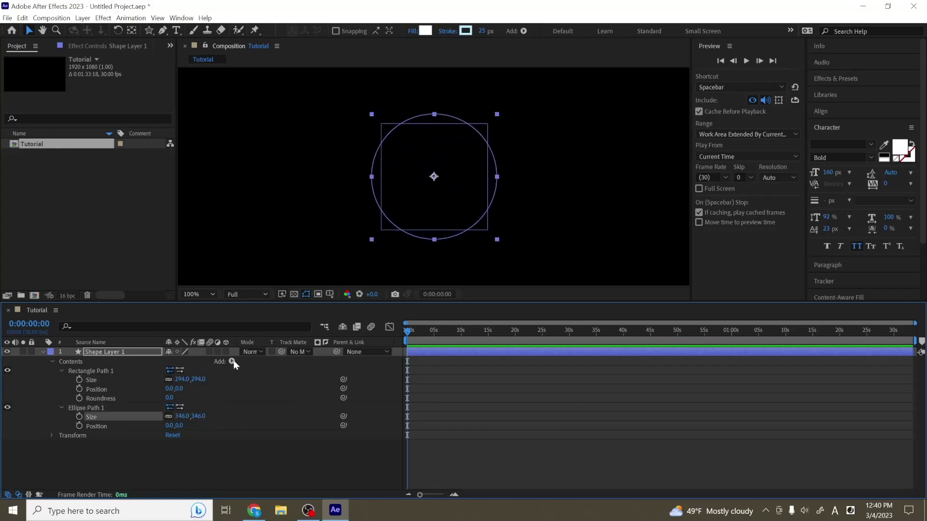
Add a stroke and thicken its width to outline both shapes in white
click(232, 362)
click(198, 201)
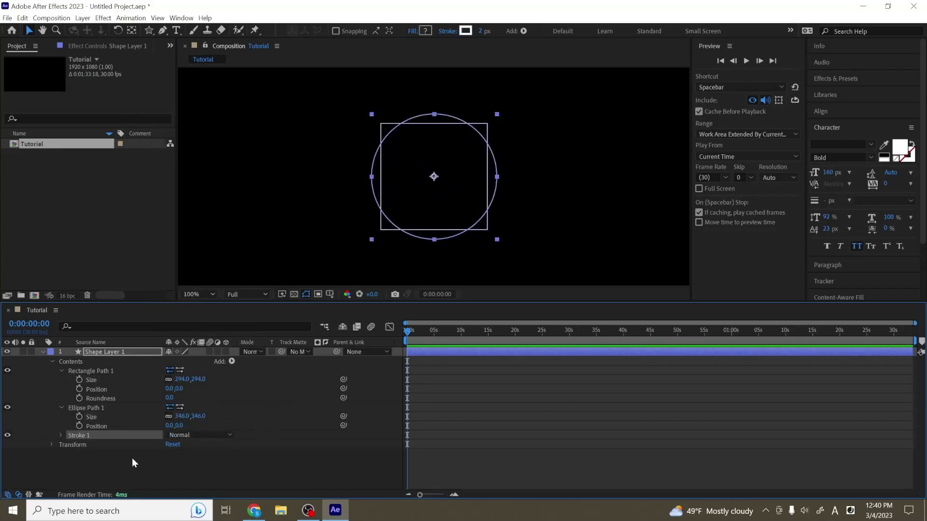
mouse_move(483, 32)
mouse_down()
mouse_move(498, 32)
mouse_move(485, 34)
mouse_up()
click(231, 361)
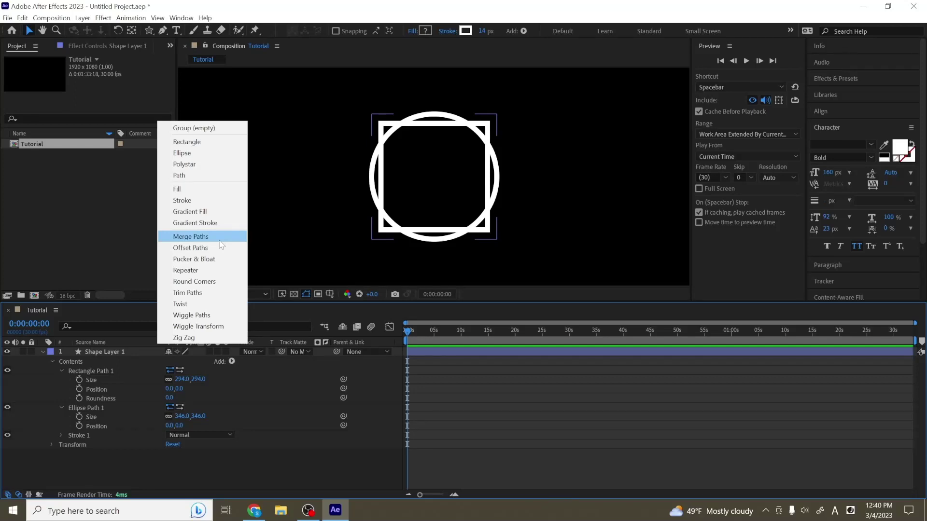
click(204, 238)
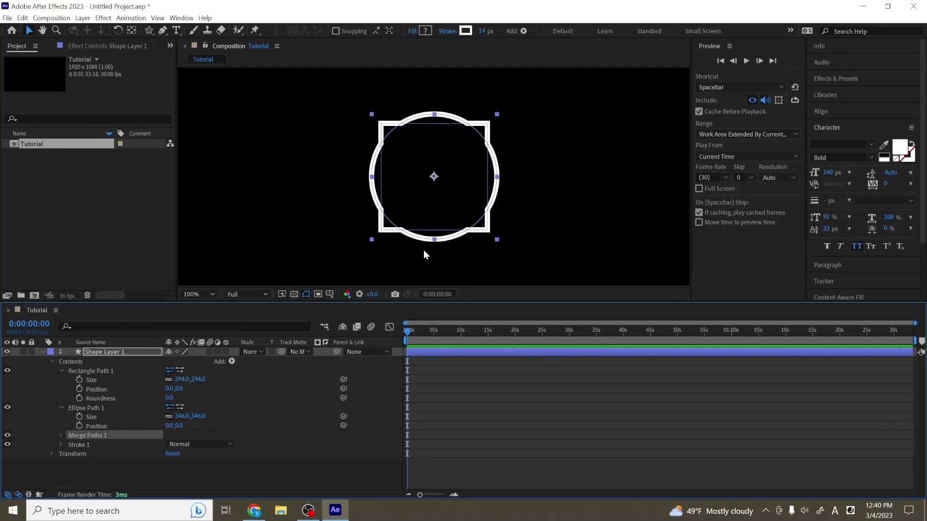
click(357, 239)
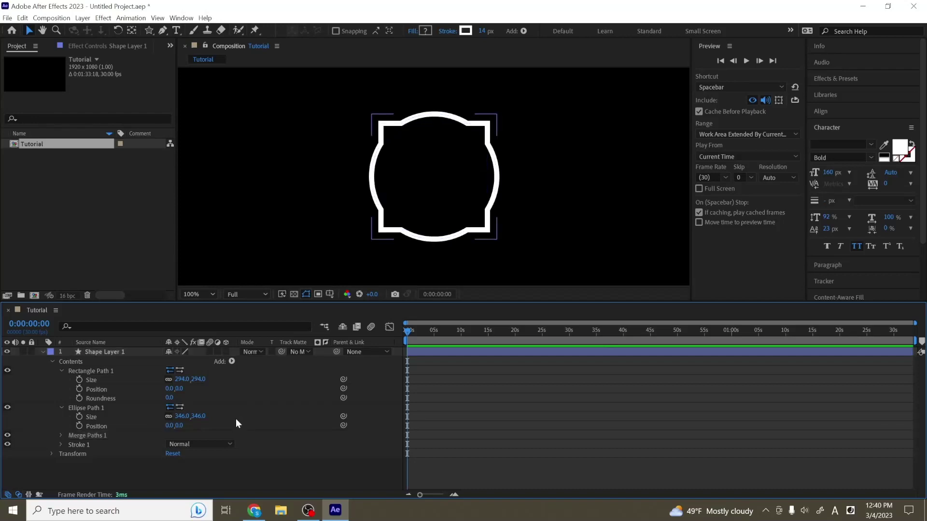
click(62, 436)
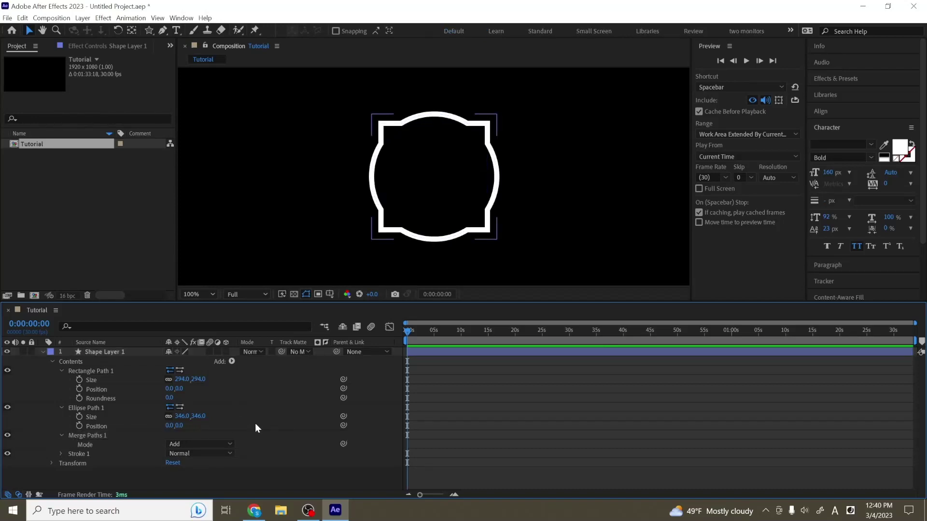
click(204, 439)
click(198, 411)
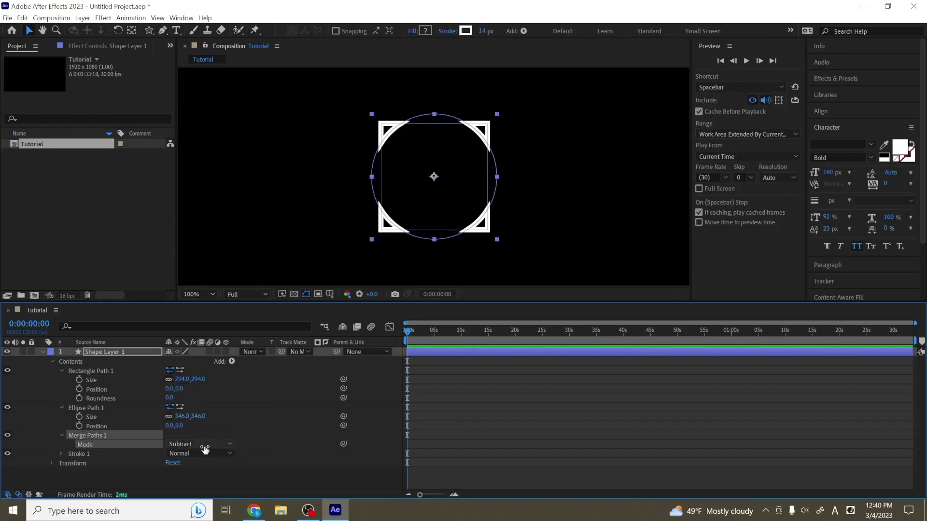
click(204, 448)
click(207, 425)
key(F2)
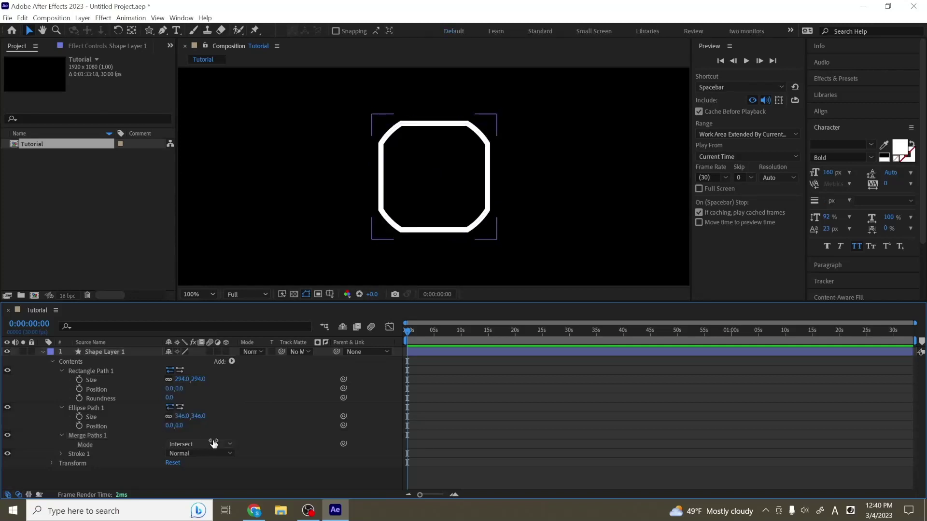
click(214, 445)
click(208, 433)
click(203, 444)
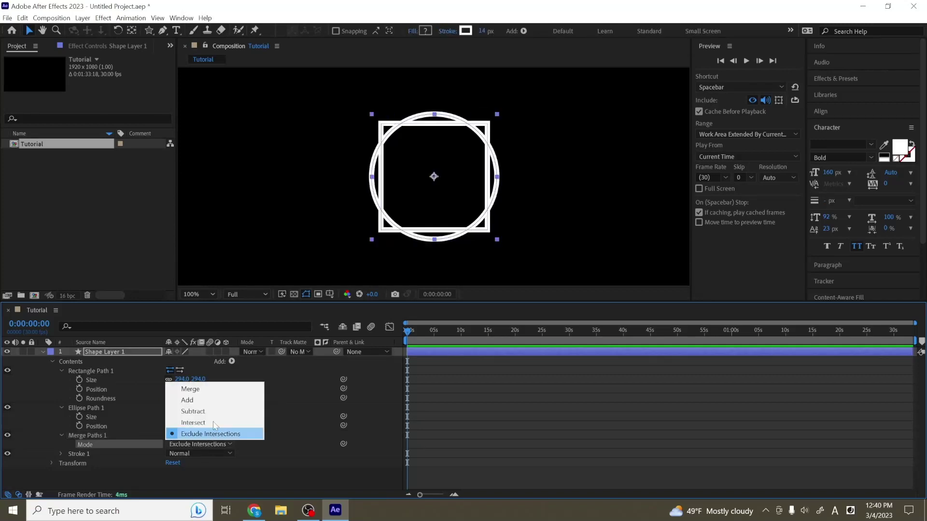
click(206, 390)
click(186, 444)
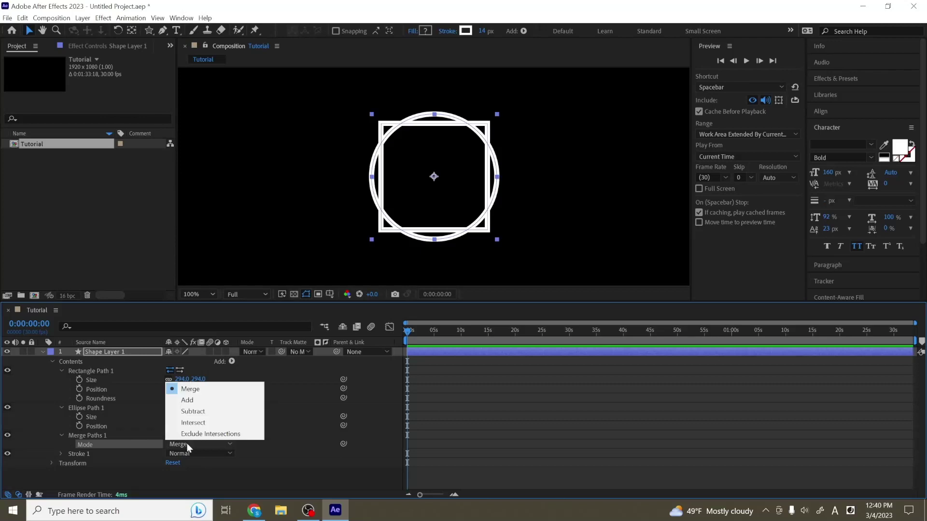
click(195, 402)
click(457, 425)
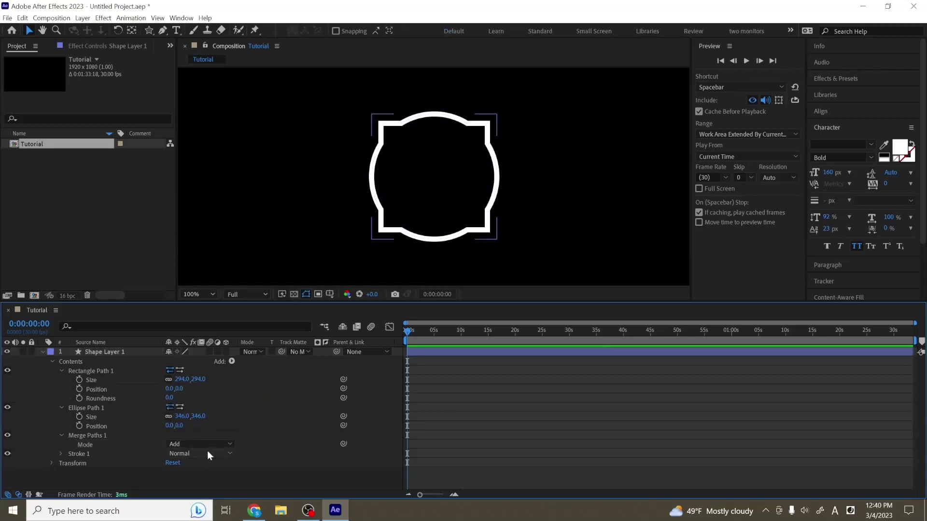
click(97, 438)
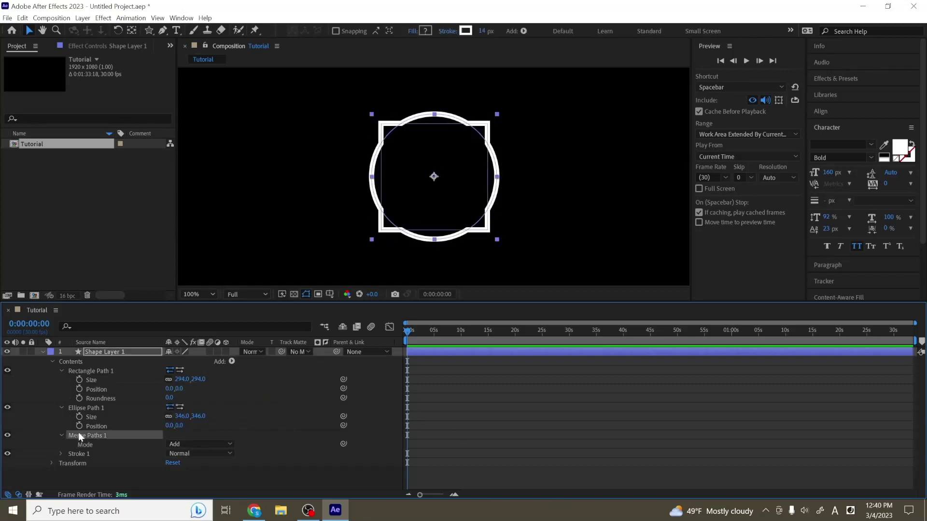
key(Delete)
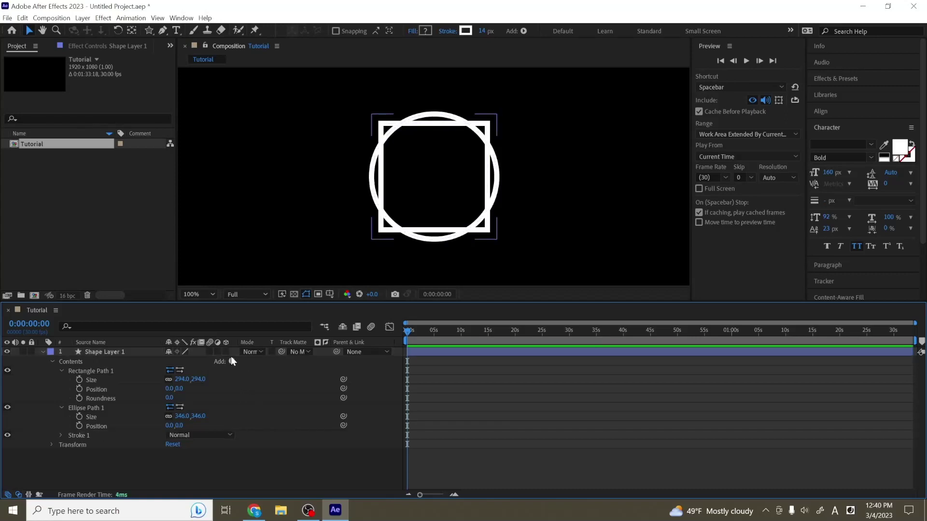
click(231, 362)
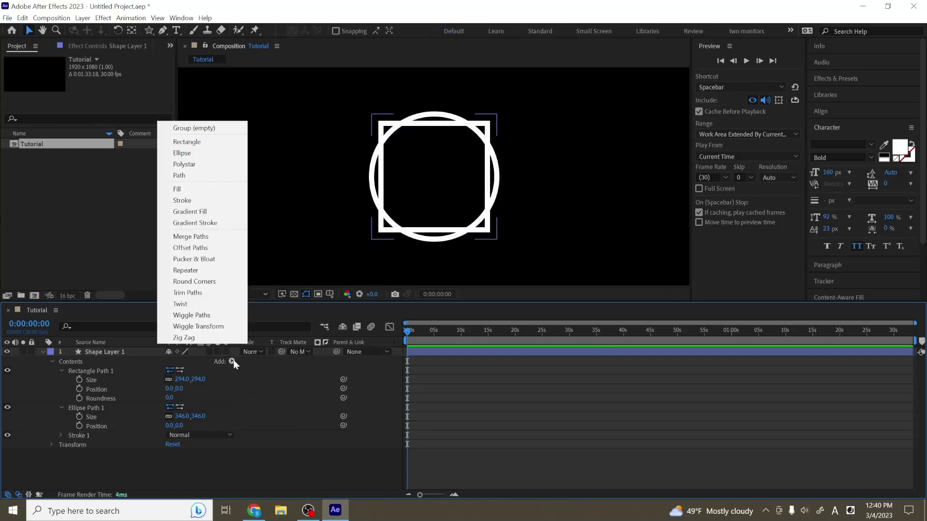
click(219, 249)
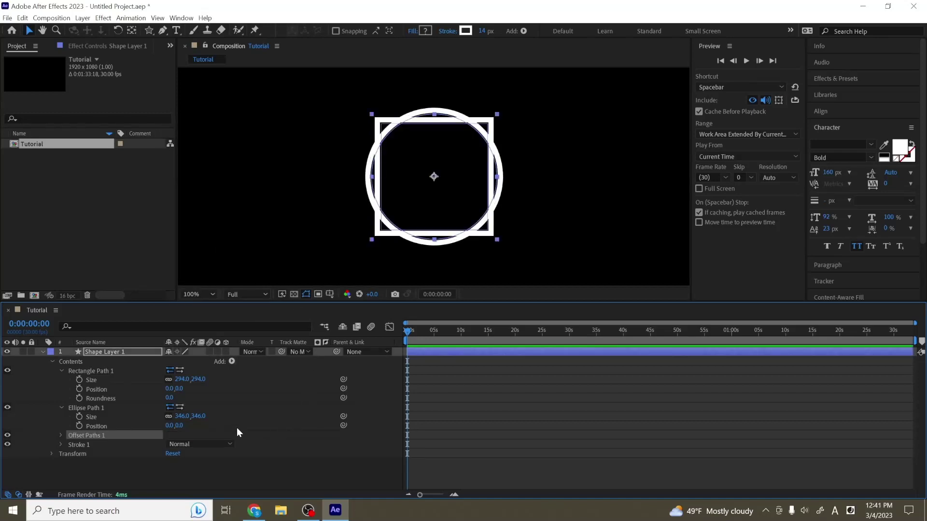
click(60, 436)
scroll(194, 416, down, 1)
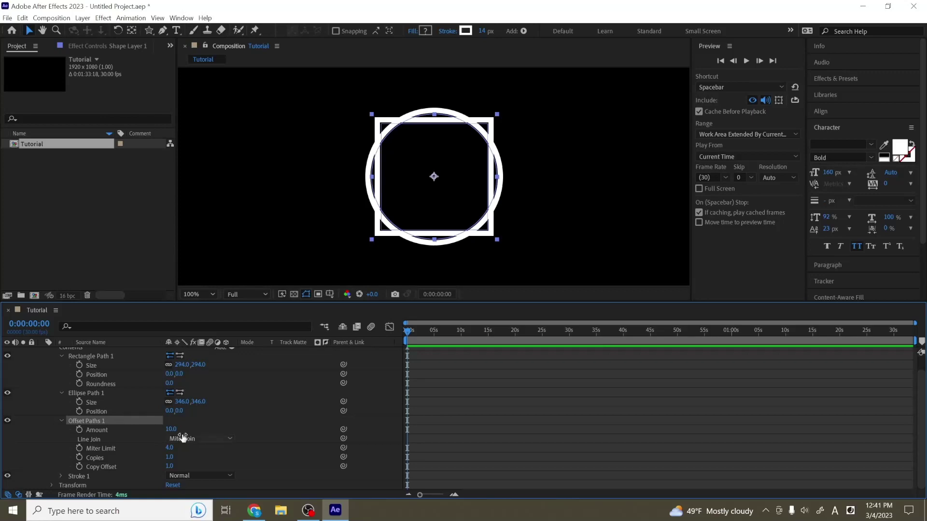
drag(171, 429, 190, 425)
scroll(436, 169, down, 2)
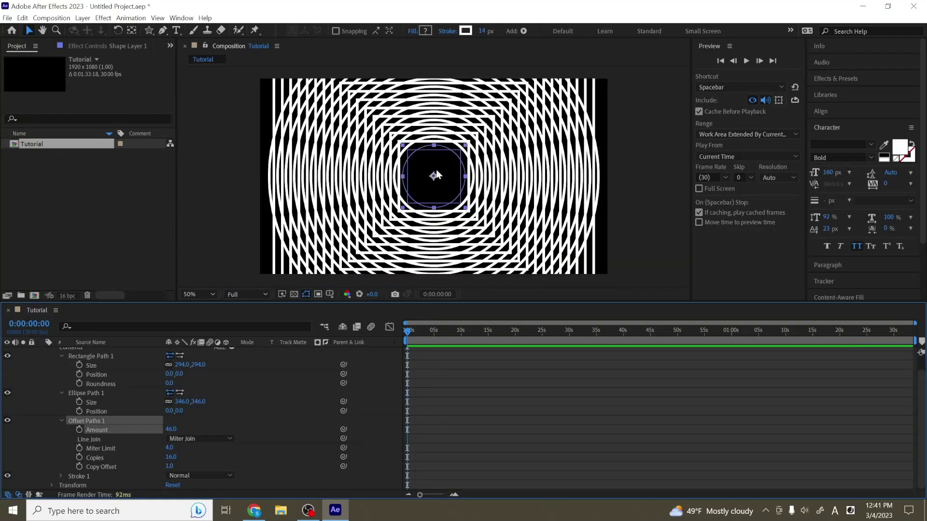
drag(206, 304, 206, 303)
click(200, 297)
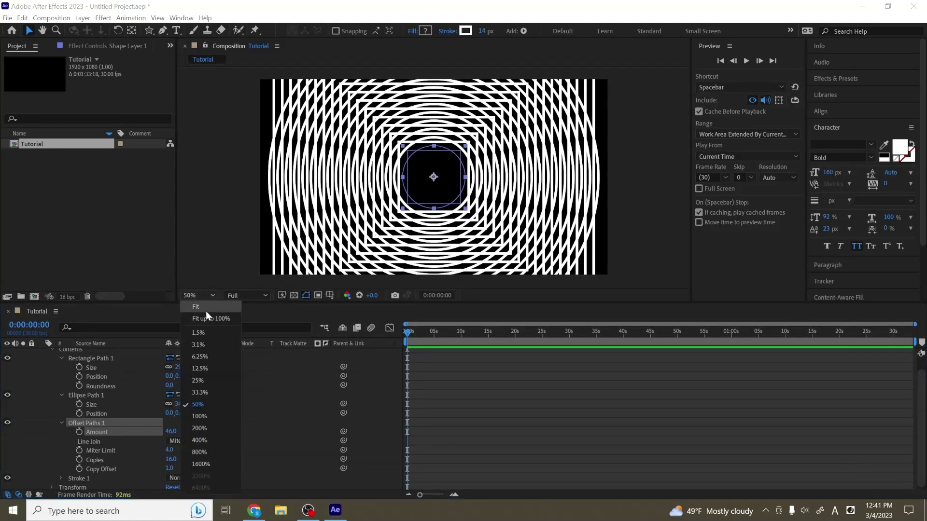
click(206, 311)
drag(171, 431, 220, 451)
click(283, 411)
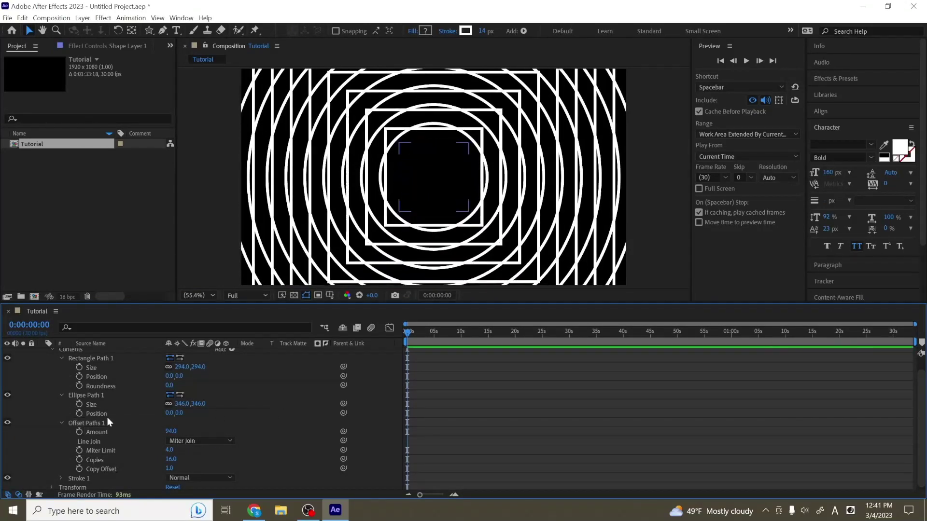
click(91, 423)
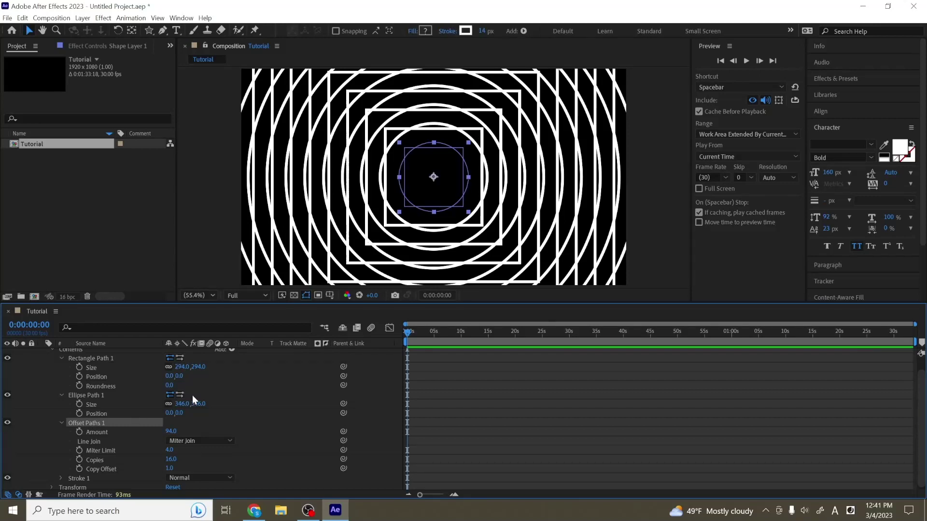
key(Delete)
click(231, 363)
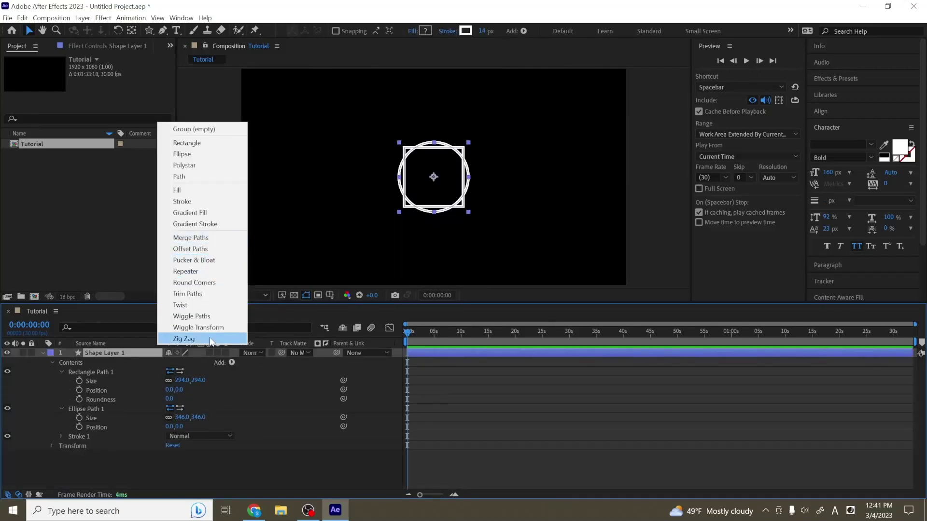
Add Pucker & Bloat and delete the Ellipse Path 1 circle
click(228, 262)
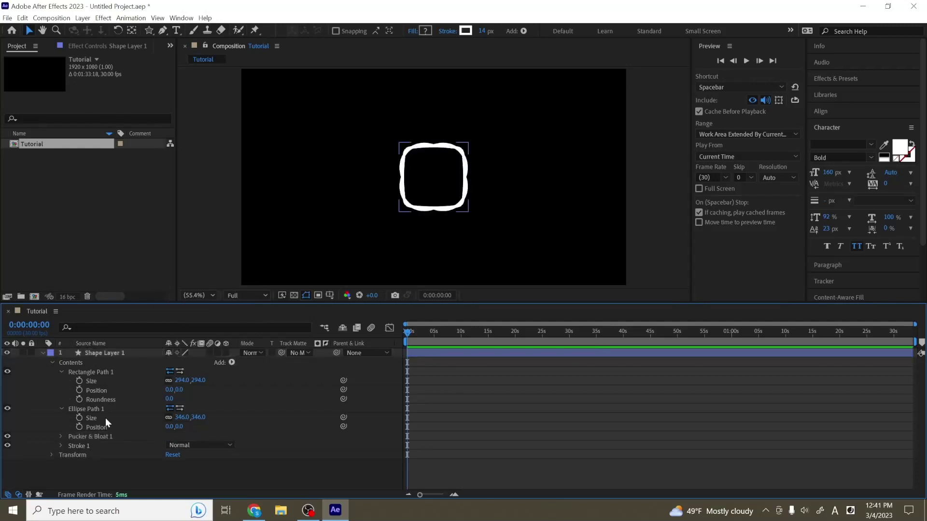
click(91, 407)
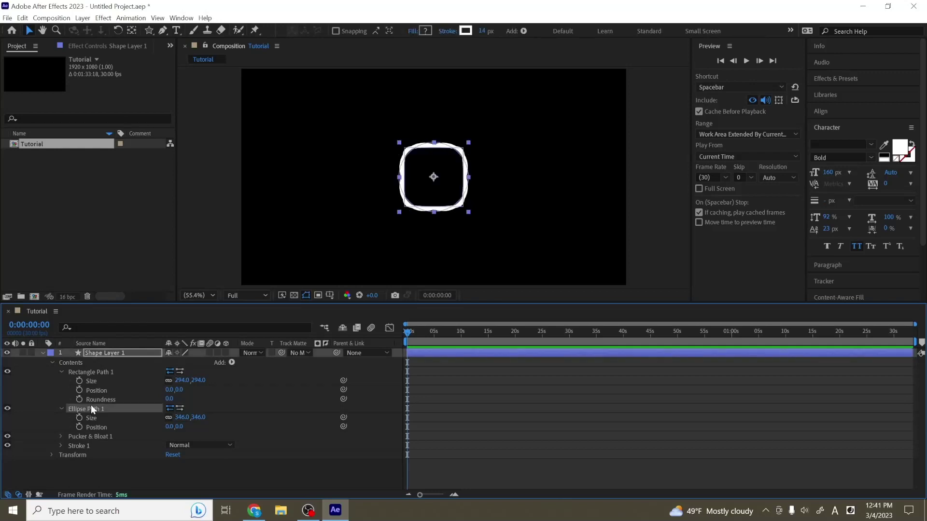
key(Delete)
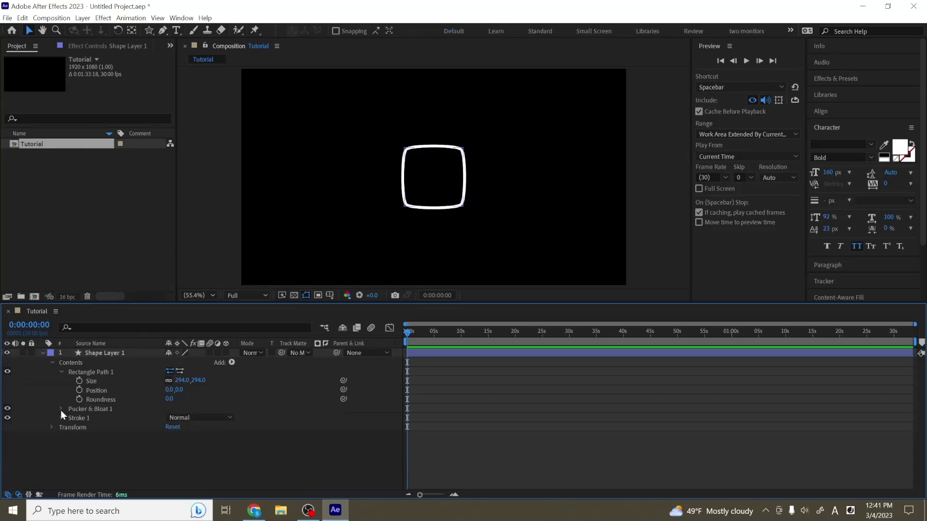
Bloat the square into a flower shape, then delete Pucker & Bloat 1
click(62, 409)
drag(172, 417, 203, 410)
click(95, 410)
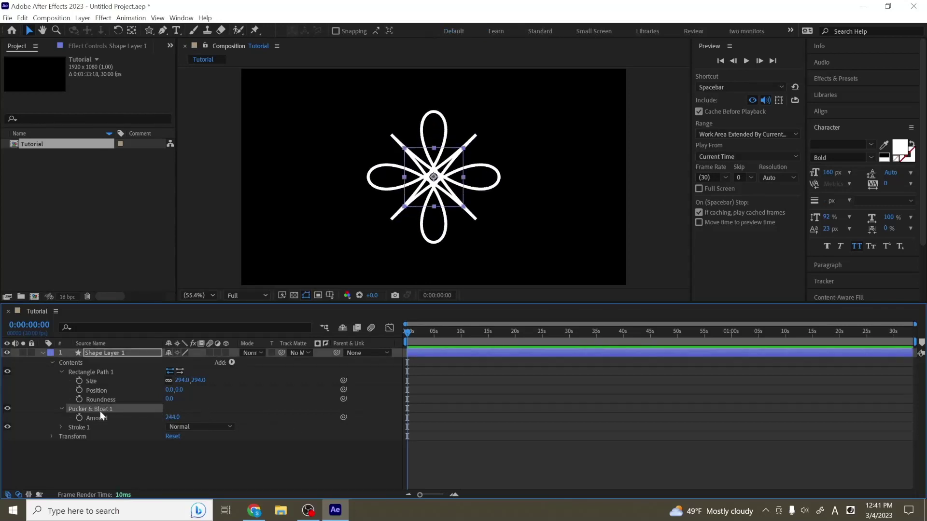
key(Delete)
click(232, 363)
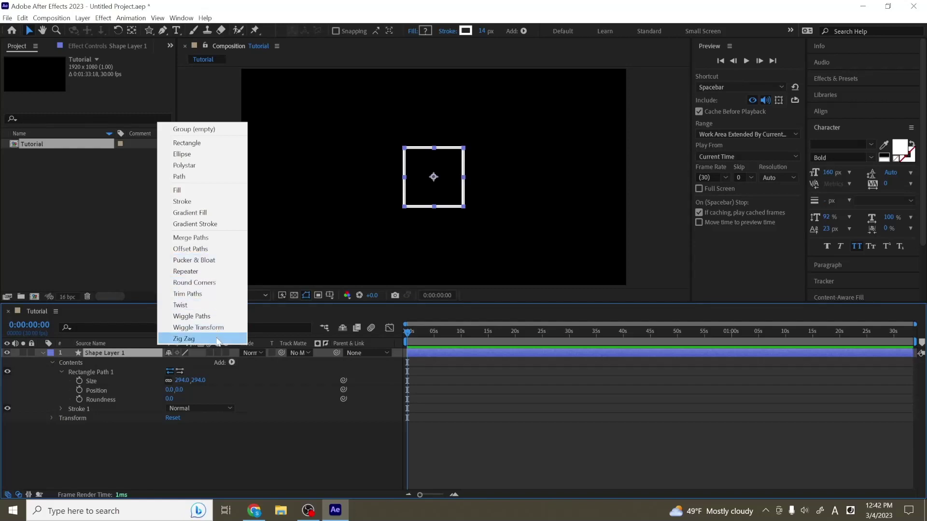
Try a Twist on the square, then undo the angle change and the Twist
click(187, 305)
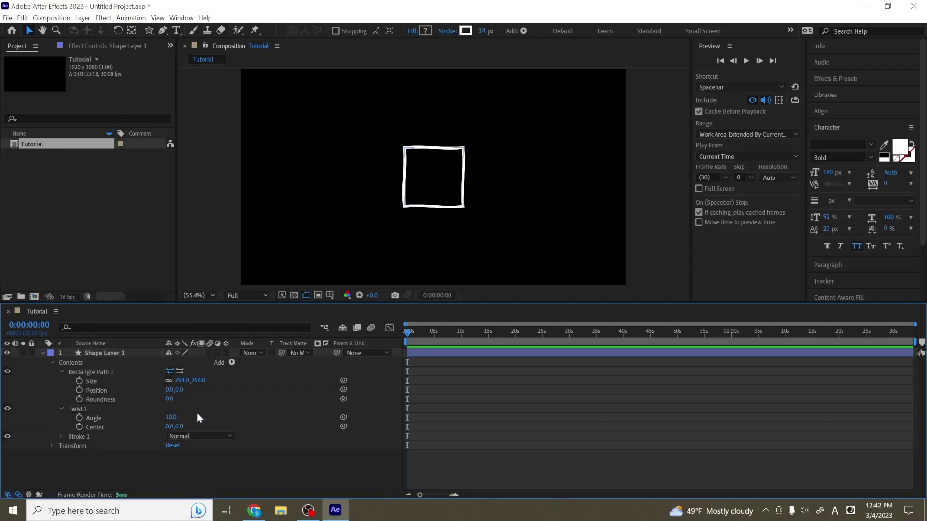
drag(170, 418, 235, 413)
key(ctrl+z)
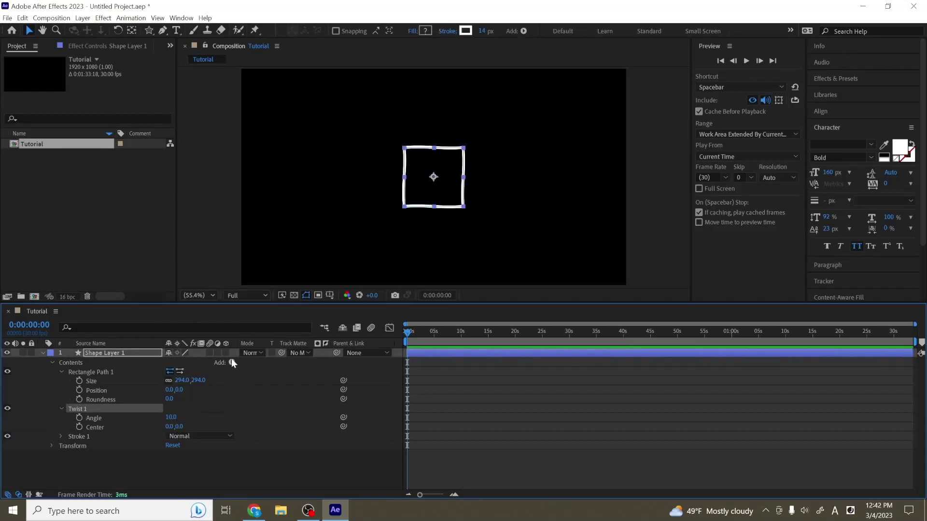
key(ctrl+z)
Add Zig Zag with smooth points, then delete Zig Zag 1
click(231, 363)
click(191, 338)
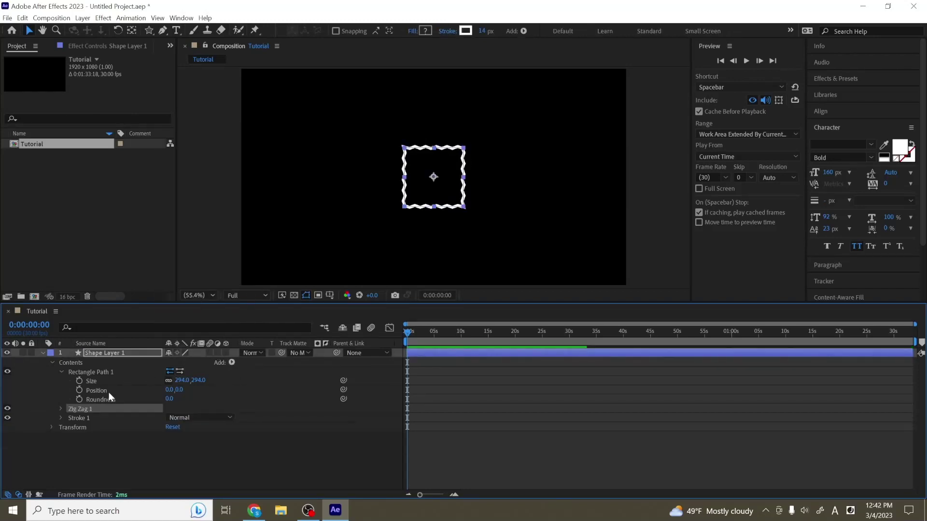
click(60, 409)
click(199, 436)
click(208, 455)
click(278, 417)
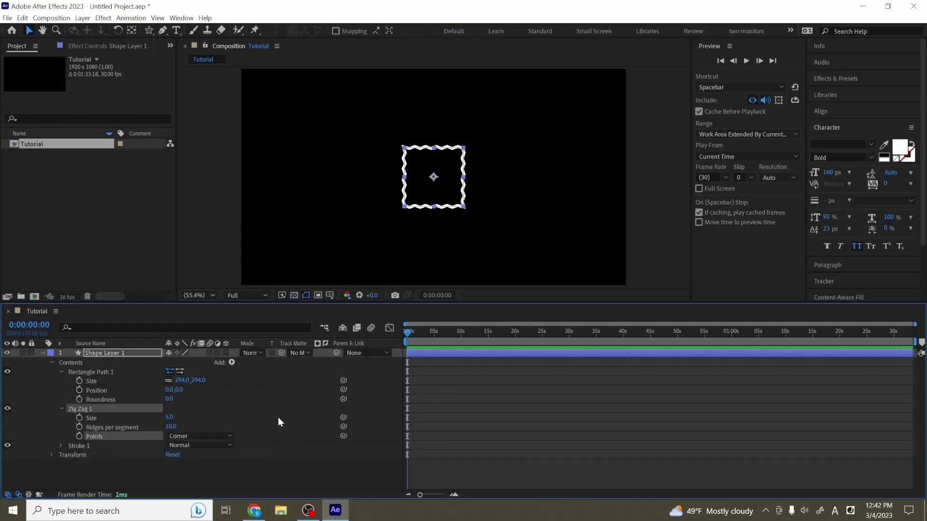
key(Delete)
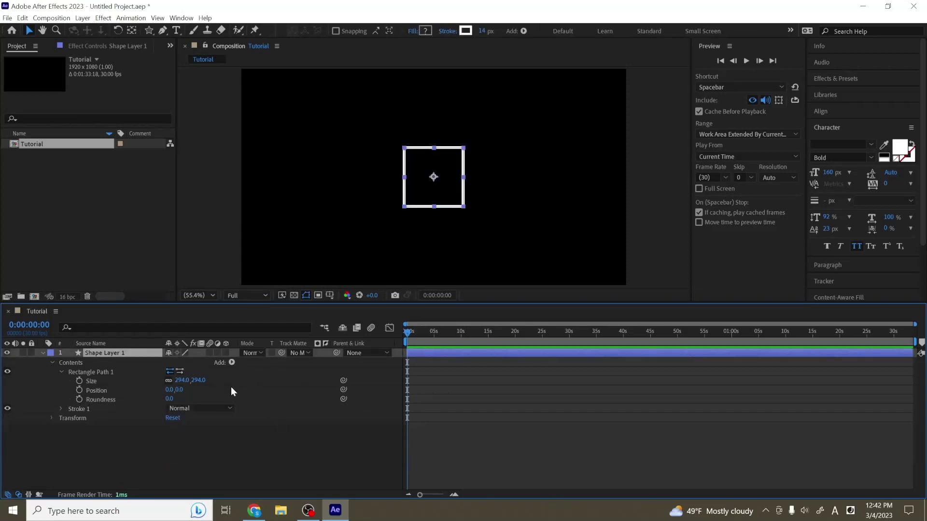
Add a Repeater to the square and expand its Copies, Offset and Transform settings
click(232, 363)
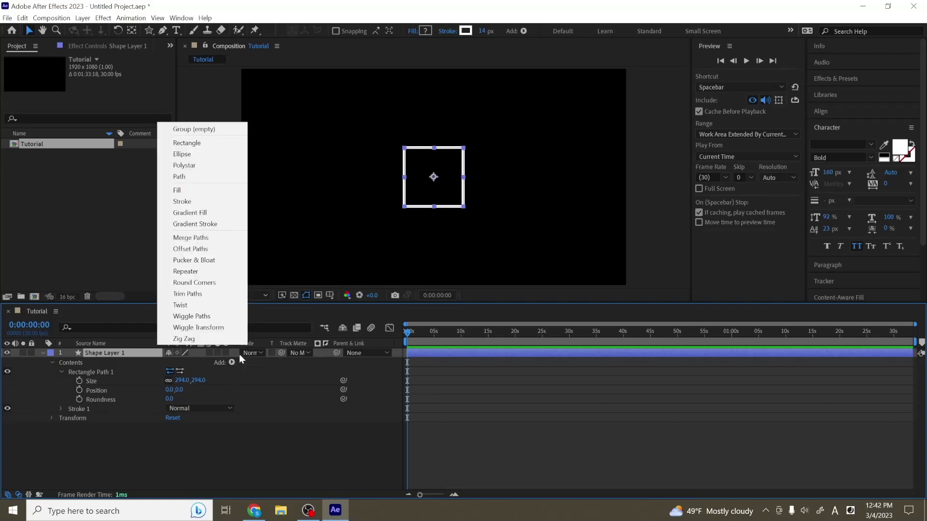
click(205, 272)
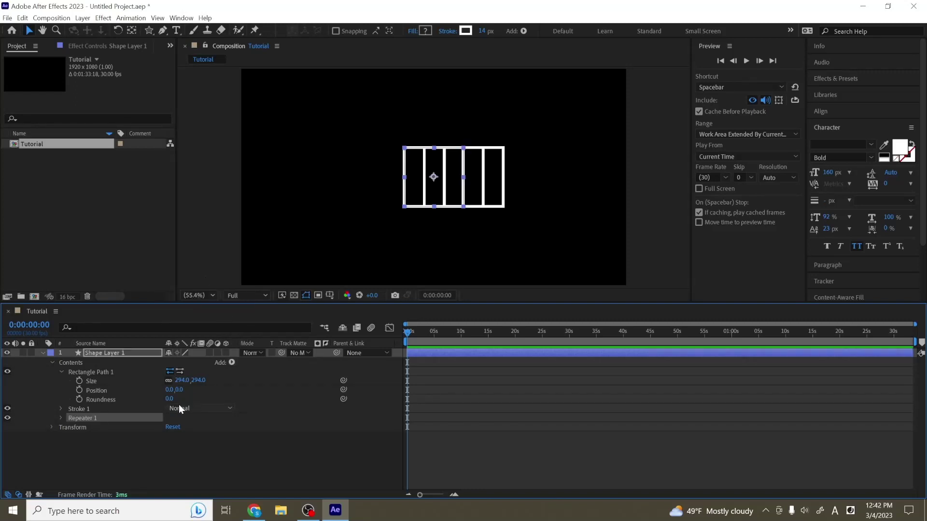
click(62, 418)
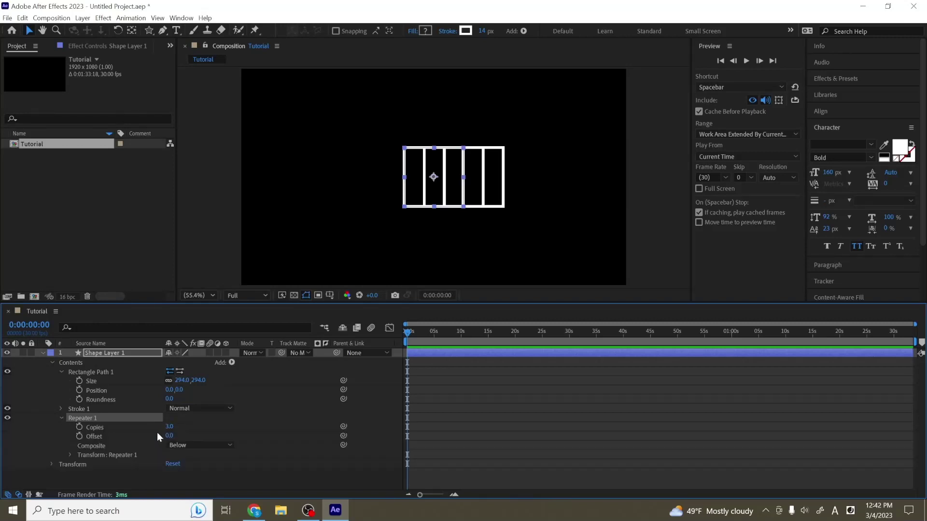
click(98, 428)
click(103, 437)
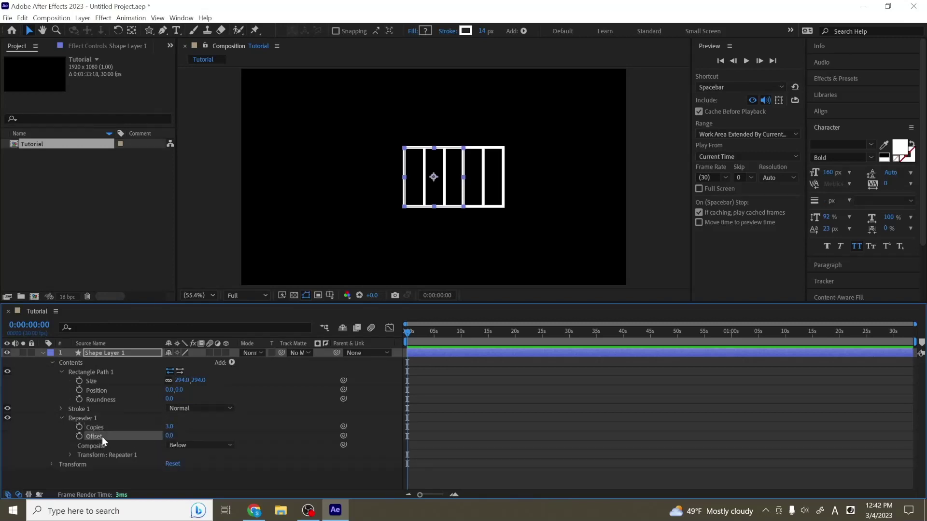
click(70, 456)
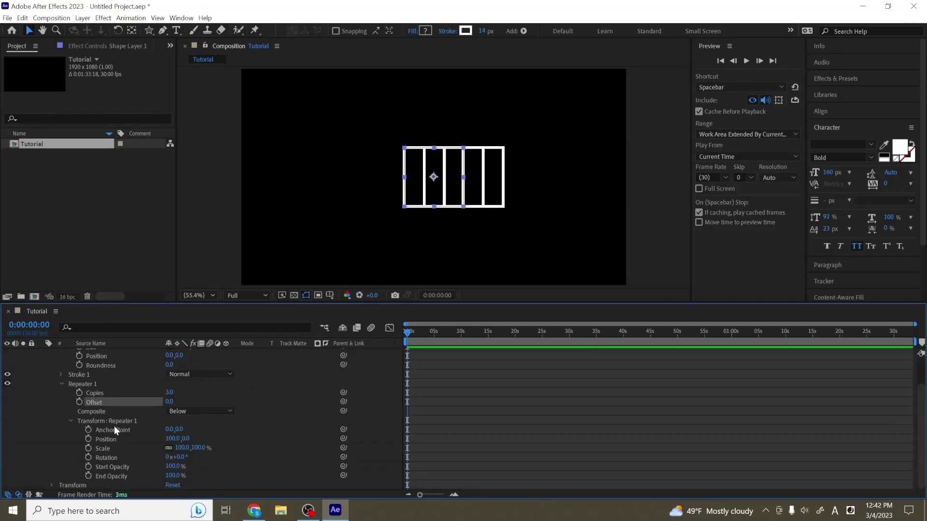
click(112, 422)
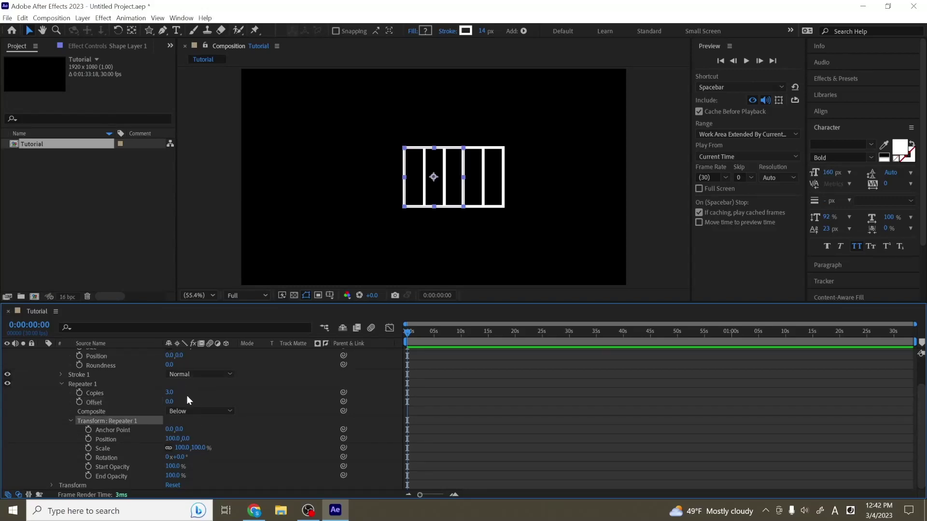
click(118, 439)
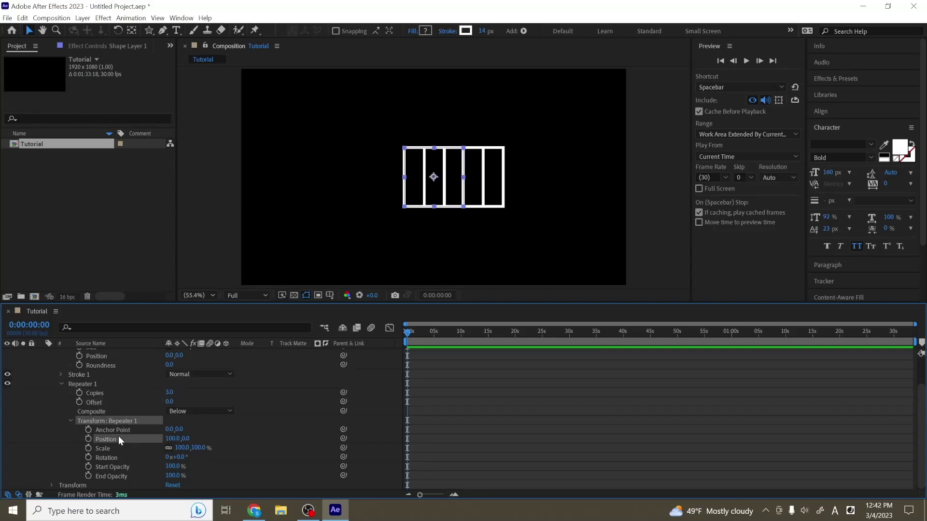
key(F2)
Set Repeater 1 to 30 copies and widen the Position X spacing to 348
click(174, 439)
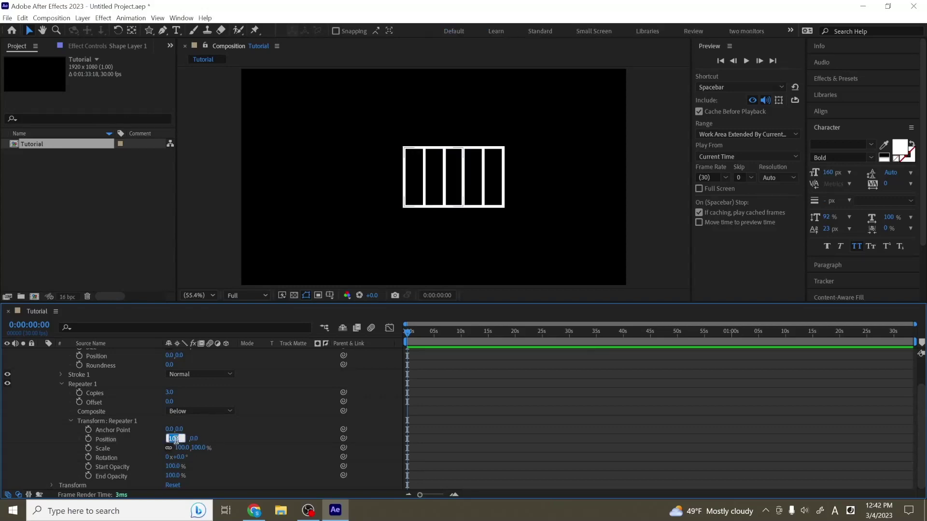
click(229, 439)
drag(171, 440, 298, 428)
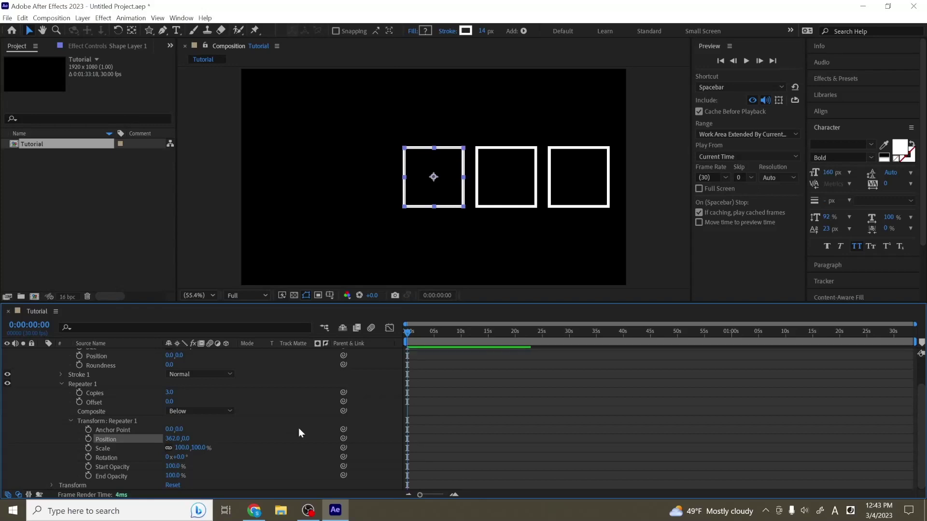
key(ctrl+z)
drag(170, 392, 184, 393)
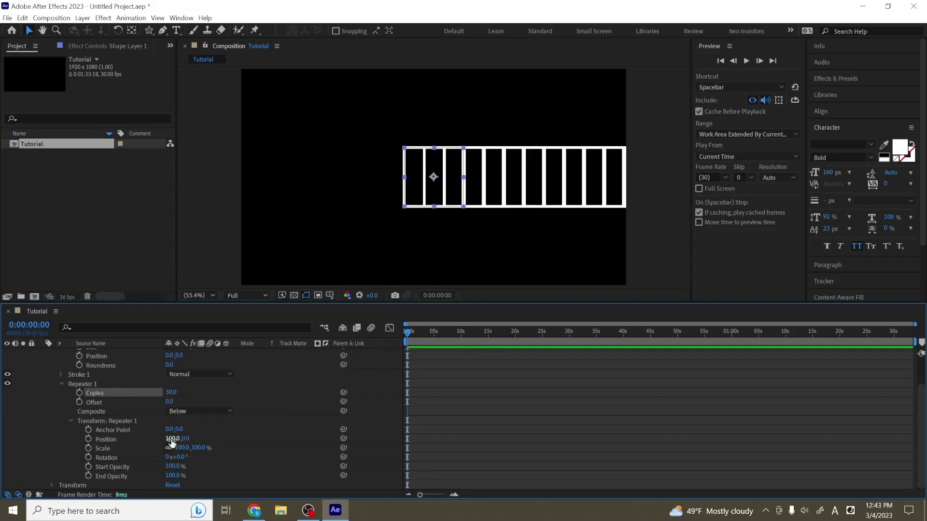
drag(173, 439, 302, 436)
Move the row of squares to the upper-left, then try and undo progressive rotation
drag(435, 186, 276, 112)
click(273, 427)
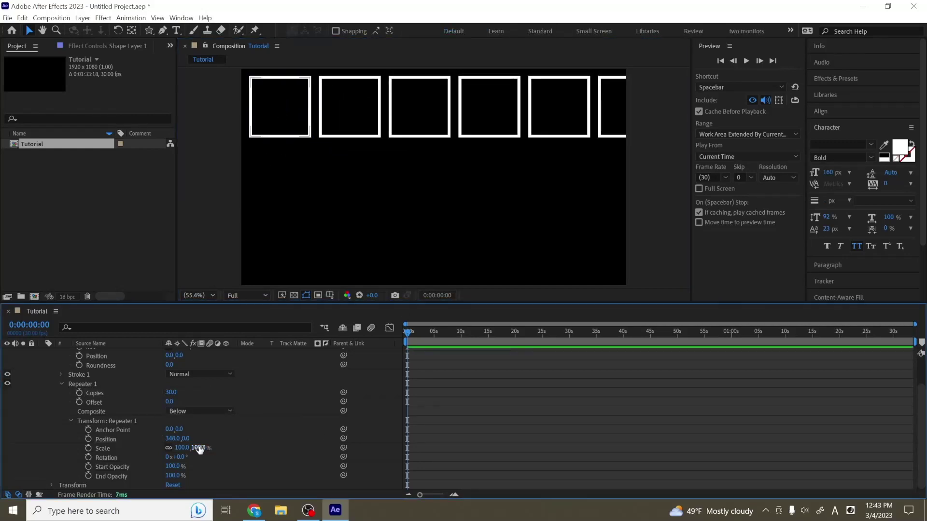
drag(180, 458, 197, 448)
key(ctrl+z)
key(ctrl+z)
key(ctrl+z)
Add a second Repeater and expand its transform settings
scroll(257, 418, up, 2)
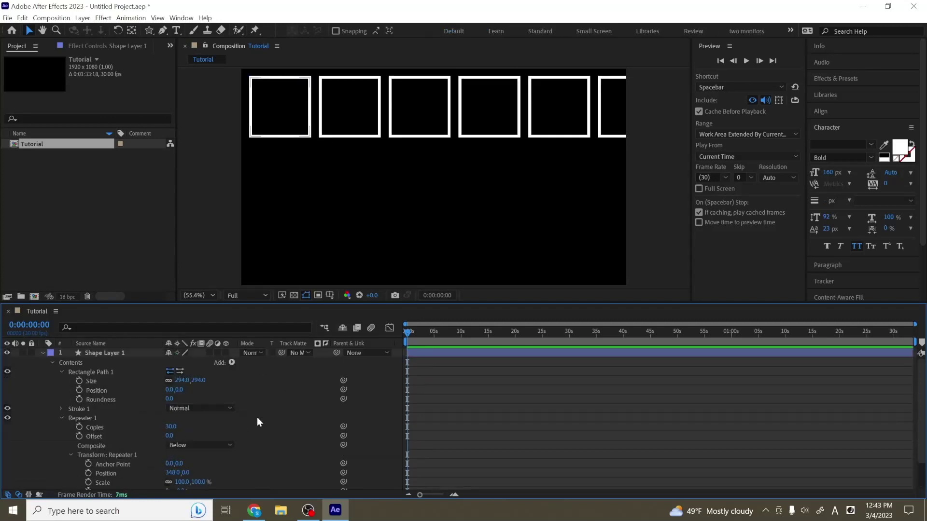
click(231, 363)
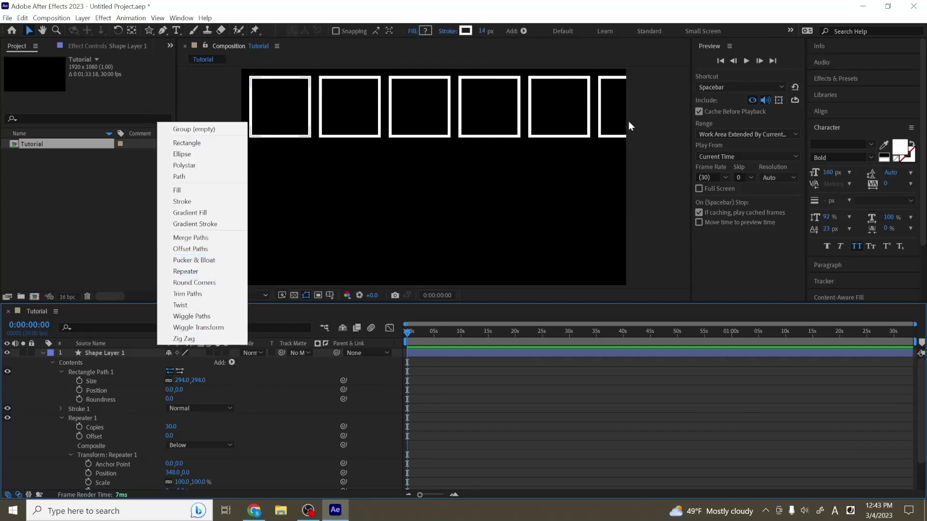
click(206, 272)
click(61, 476)
scroll(62, 459, down, 2)
scroll(77, 447, up, 2)
scroll(77, 475, down, 2)
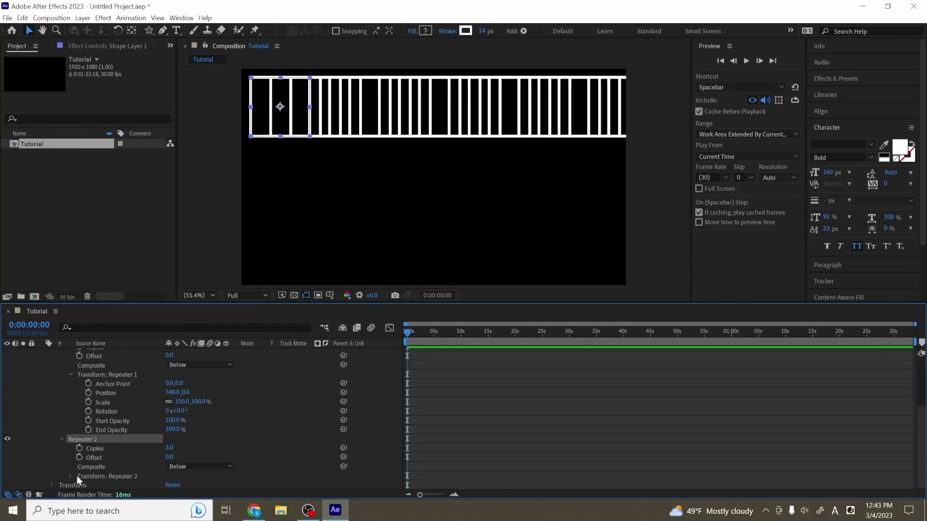
click(71, 476)
scroll(120, 464, down, 3)
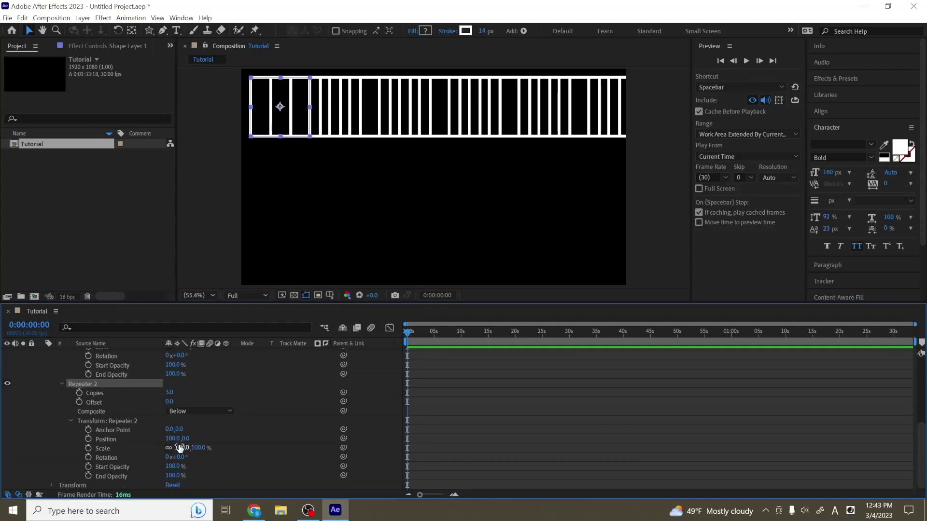
Set Repeater 2's Position to 0, 342 to stack the row into three rows
click(173, 438)
text(0)
key(Return)
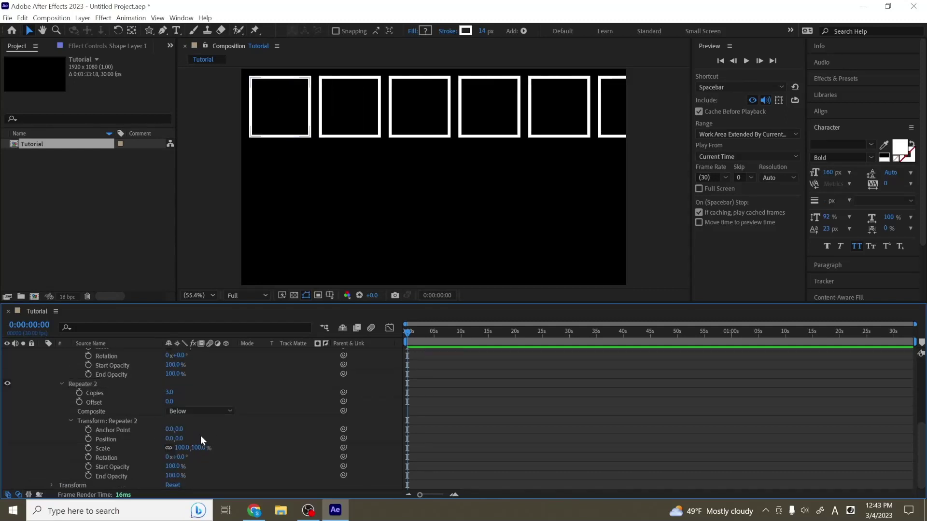
drag(177, 440, 360, 442)
click(288, 430)
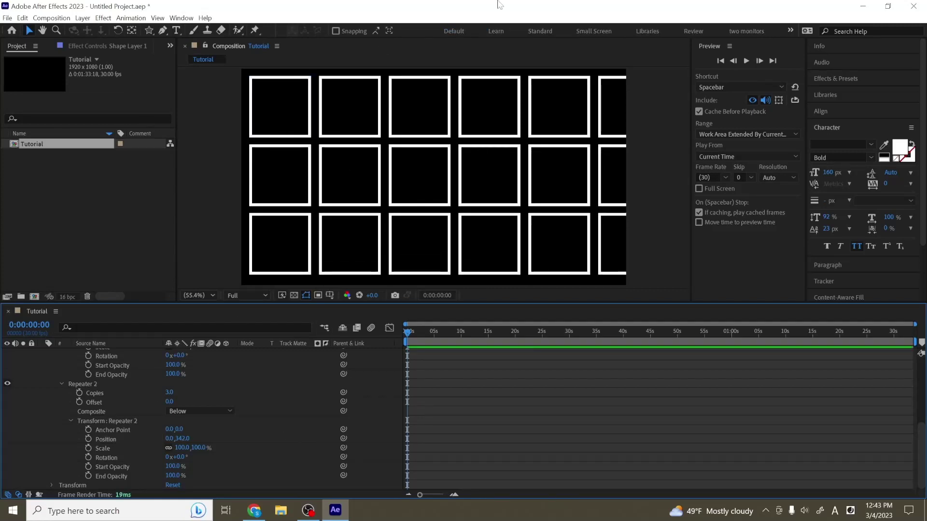
Try rounding and rotating the grid squares, then revert both changes
scroll(251, 408, up, 3)
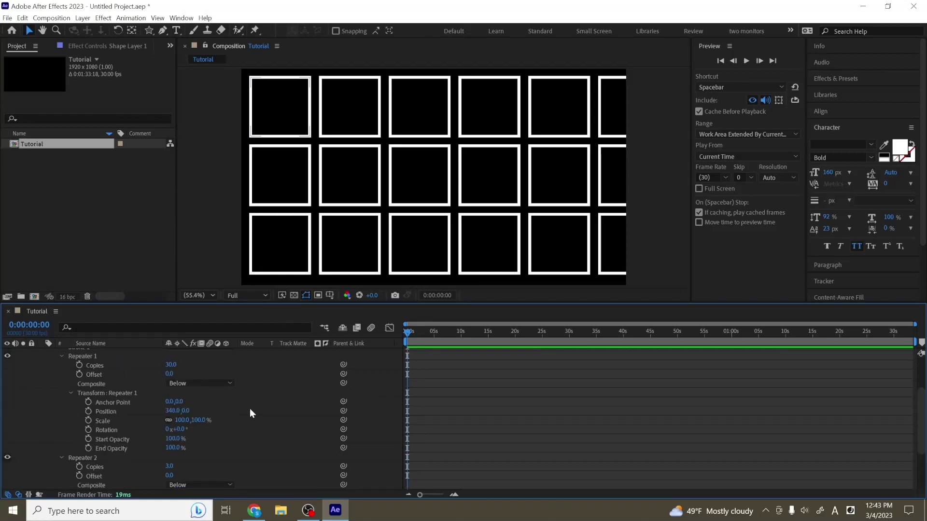
scroll(193, 431, up, 2)
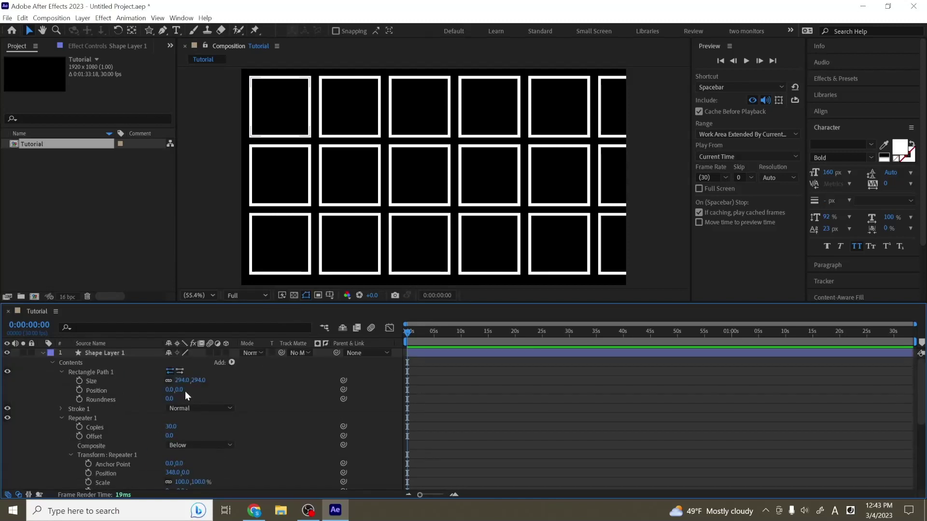
drag(170, 398, 244, 393)
drag(170, 399, 195, 398)
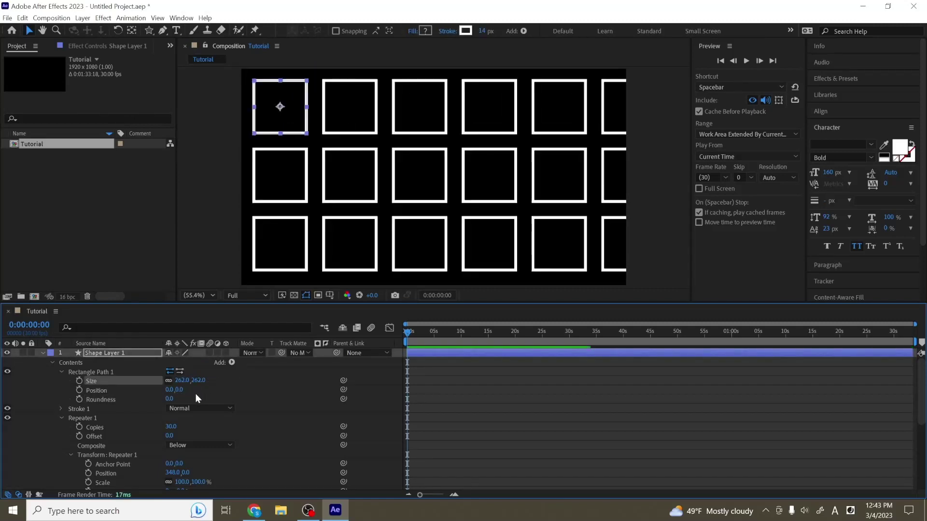
click(239, 405)
scroll(237, 411, down, 4)
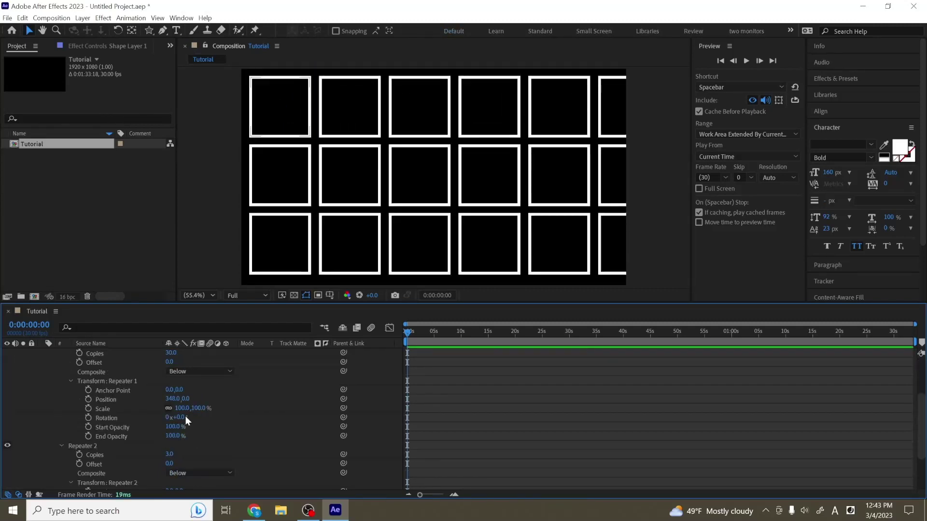
drag(185, 416, 241, 428)
key(ctrl+z)
click(91, 393)
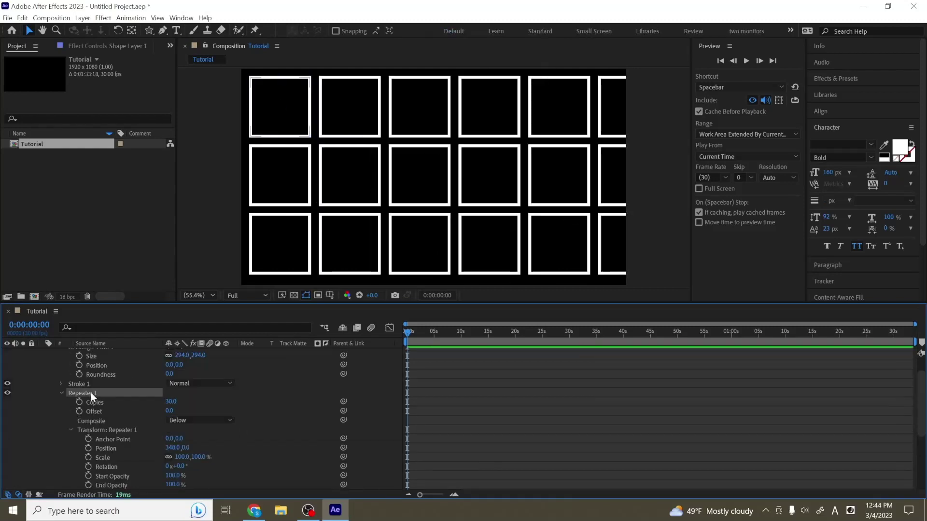
scroll(145, 407, up, 3)
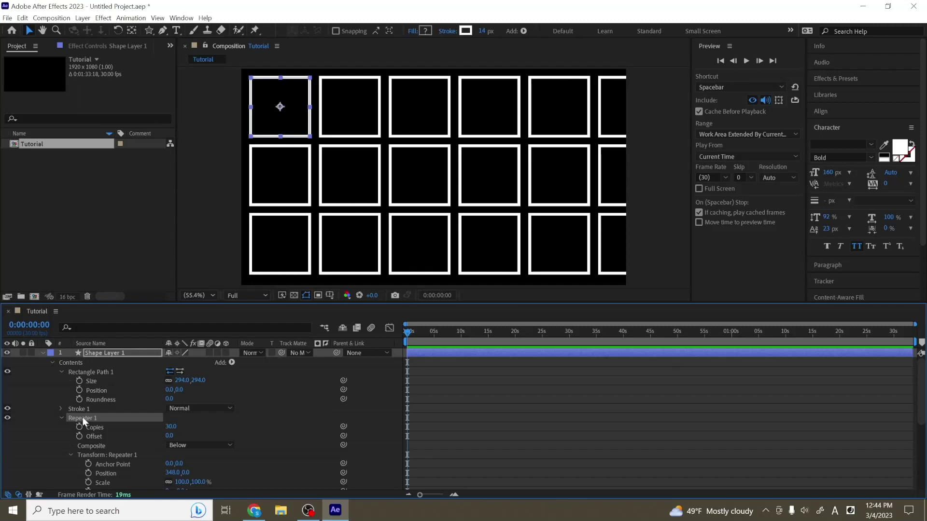
Delete both repeaters, Stroke 1 and Rectangle Path 1 from the layer
key(Delete)
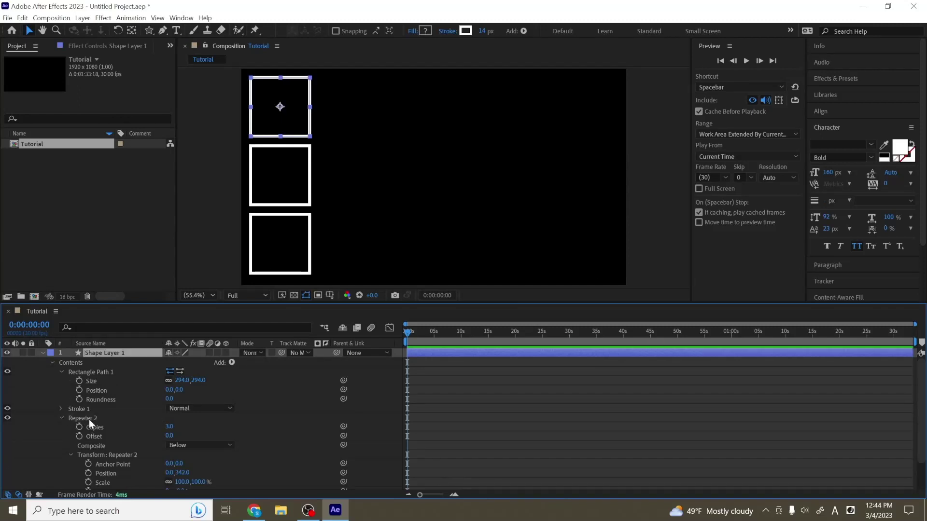
click(89, 419)
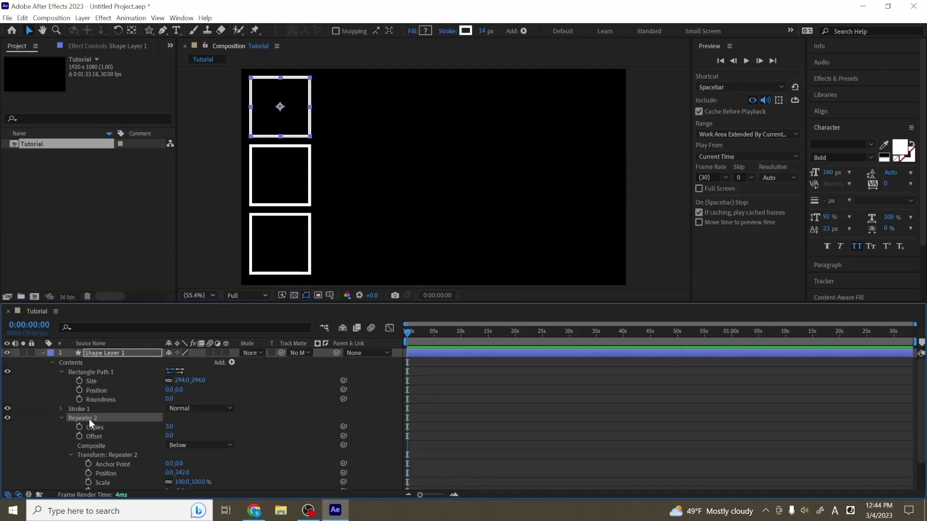
key(Delete)
click(86, 409)
key(Delete)
click(100, 371)
key(Delete)
click(348, 417)
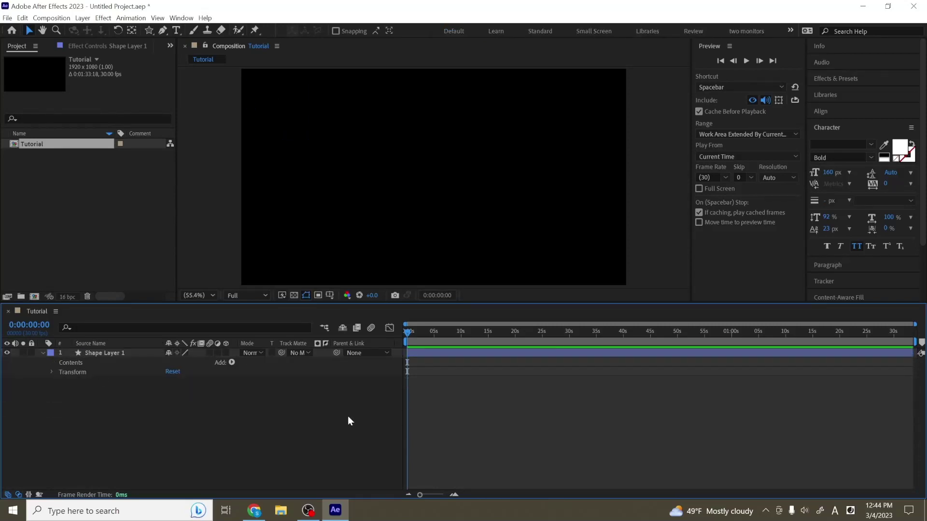
Add a centred 390 by 390 rectangle outlined with a 10 px stroke
click(231, 363)
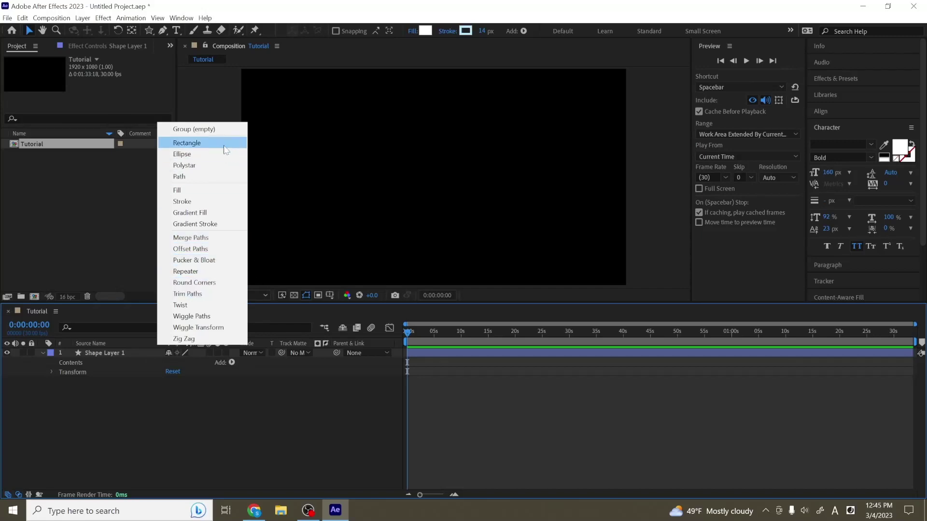
click(203, 143)
click(61, 372)
click(232, 363)
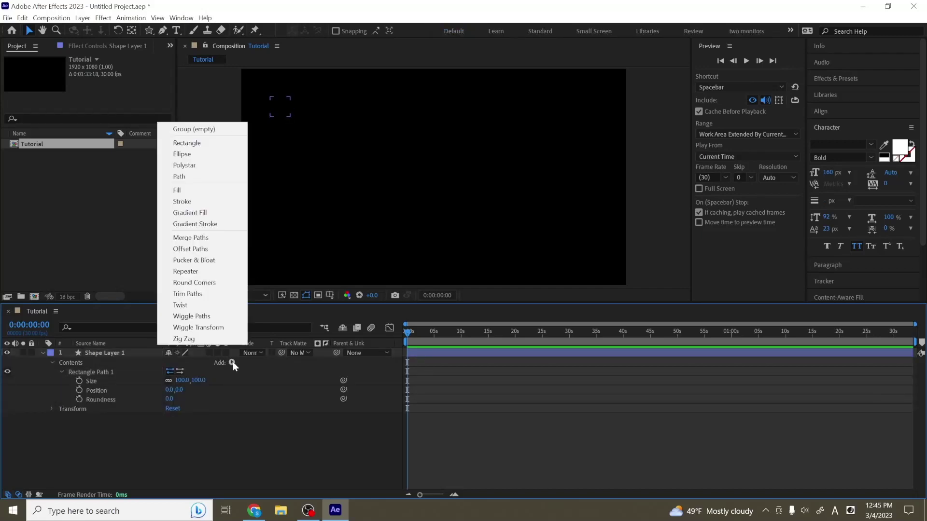
click(203, 201)
mouse_move(285, 107)
mouse_down()
mouse_move(359, 180)
mouse_move(436, 187)
mouse_up()
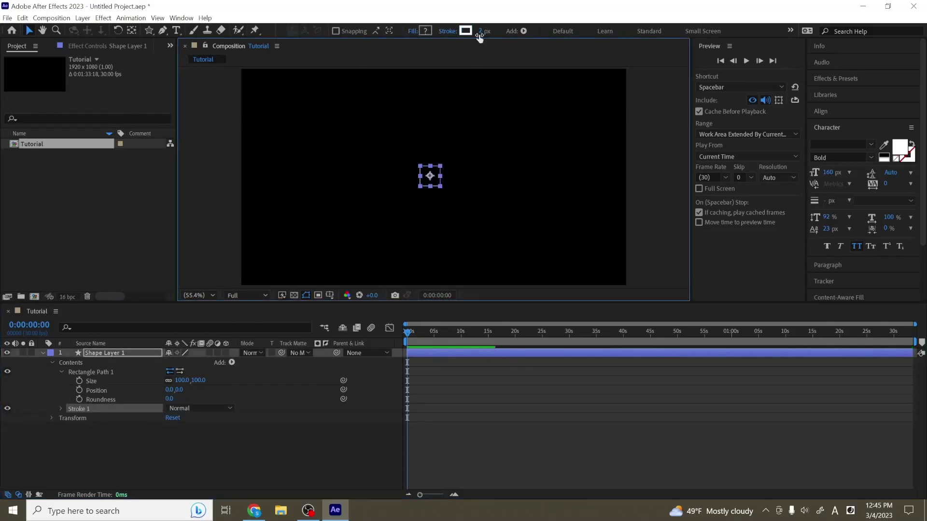
drag(479, 32, 484, 32)
mouse_move(200, 381)
mouse_down()
mouse_move(228, 381)
mouse_move(277, 413)
mouse_up()
Add Trim Paths to the square and set Start to 99% at 0 seconds
click(233, 362)
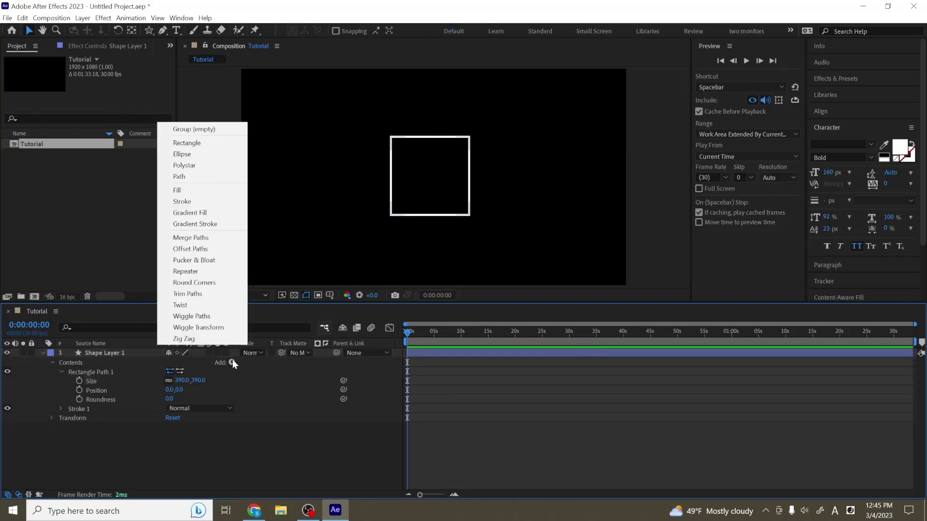
click(212, 299)
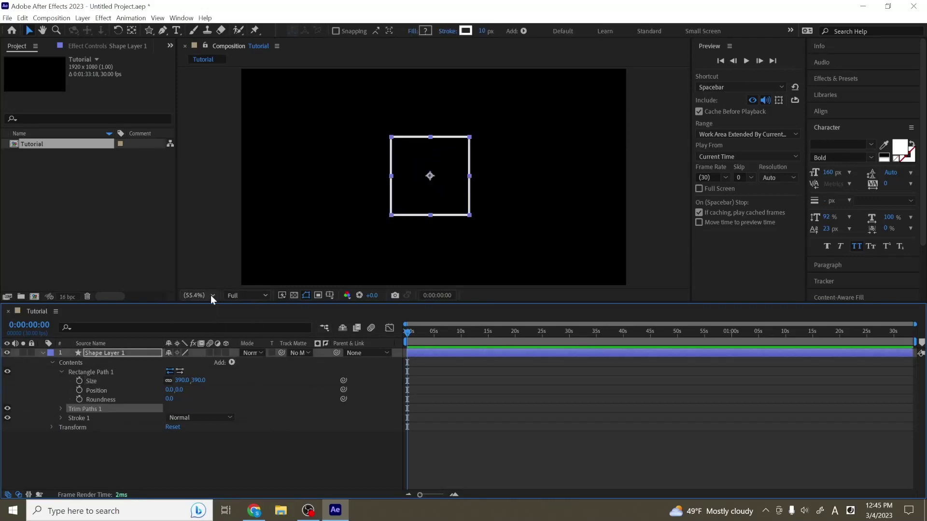
click(61, 409)
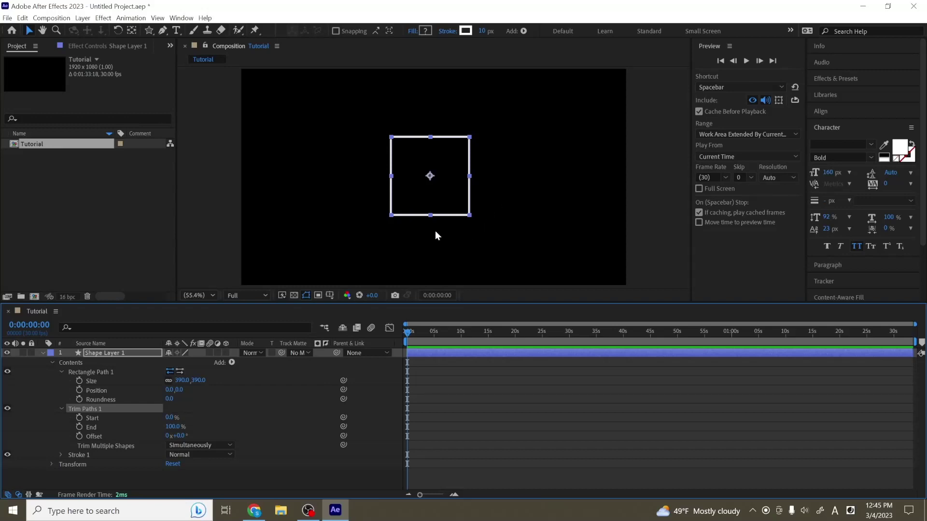
click(247, 419)
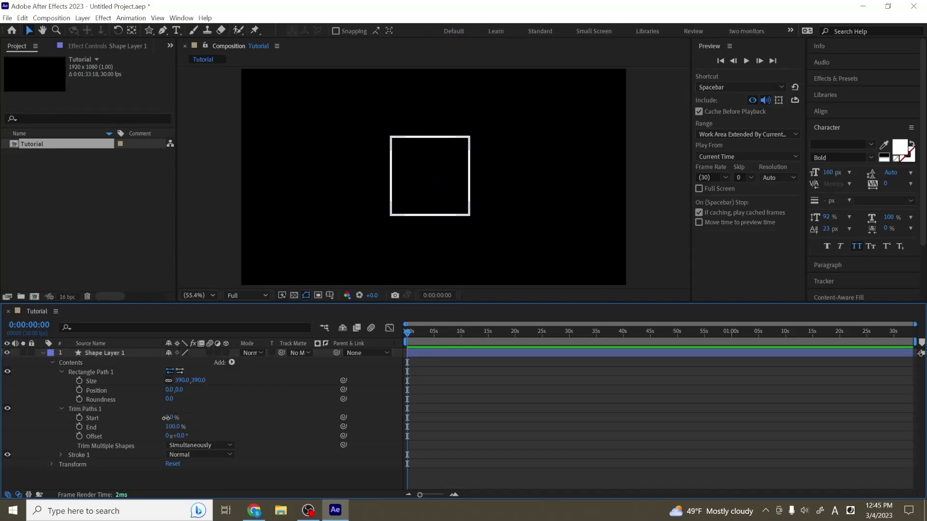
mouse_move(166, 418)
mouse_down()
mouse_move(207, 430)
mouse_move(228, 425)
mouse_up()
mouse_move(173, 418)
mouse_down()
mouse_move(118, 430)
mouse_move(79, 424)
mouse_up()
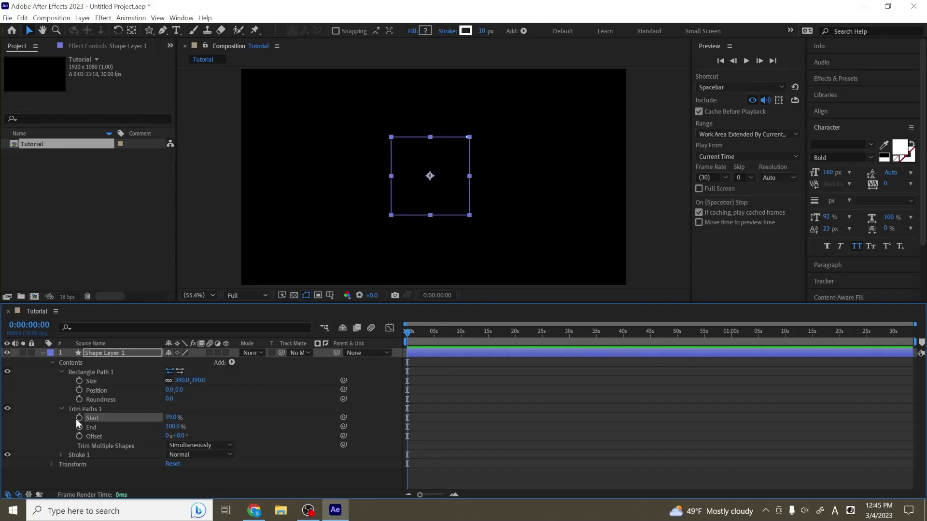
Keyframe trim Start to 0% about four seconds later and preview the draw-on
click(425, 338)
drag(171, 418, 145, 419)
mouse_move(432, 331)
mouse_down()
mouse_move(401, 343)
mouse_move(429, 351)
mouse_up()
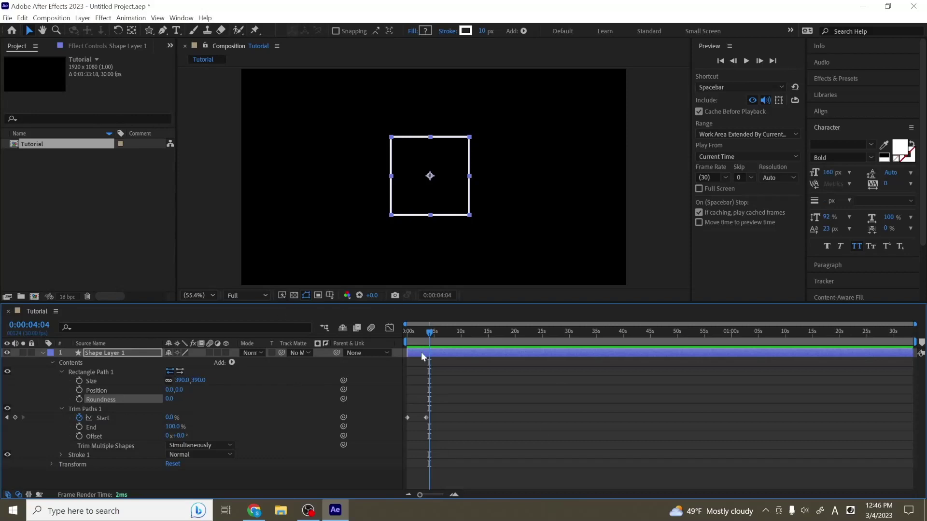
click(231, 364)
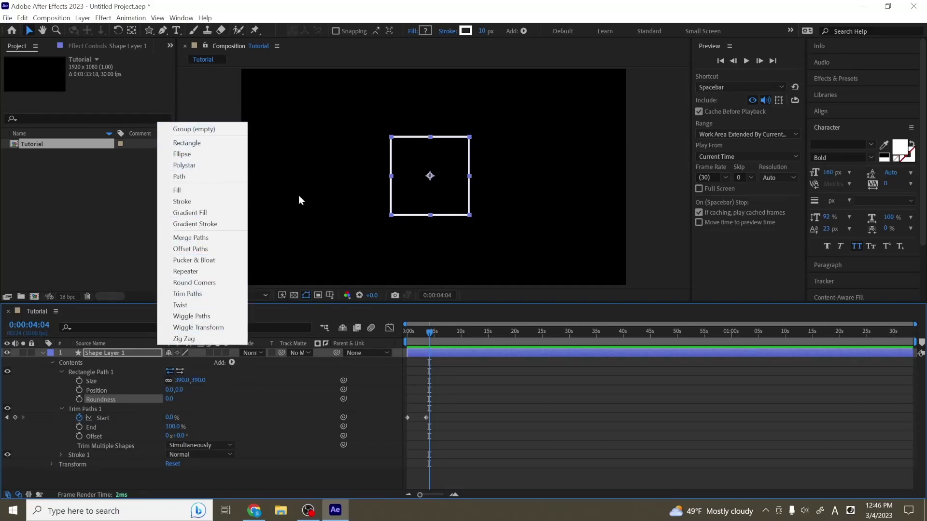
click(304, 439)
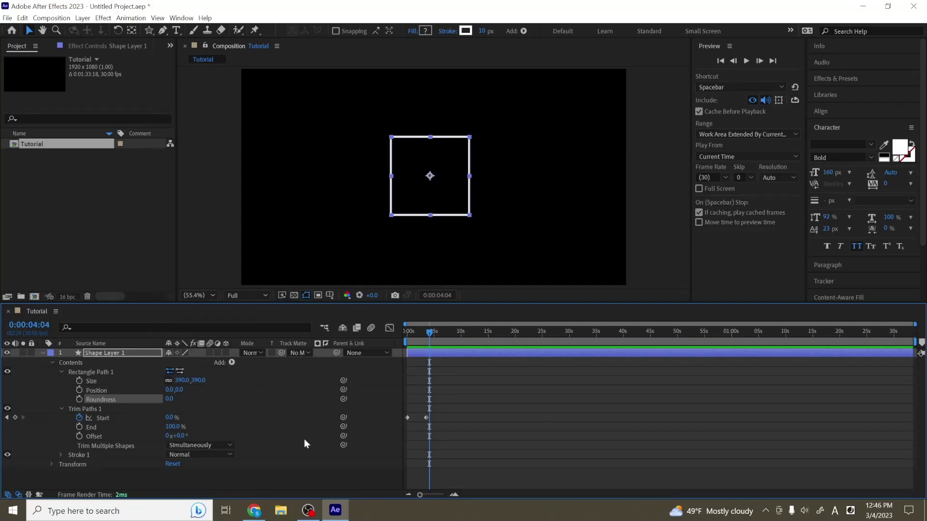
Delete Trim Paths 1 and Rectangle Path 1 from Shape Layer 1
click(93, 409)
key(Delete)
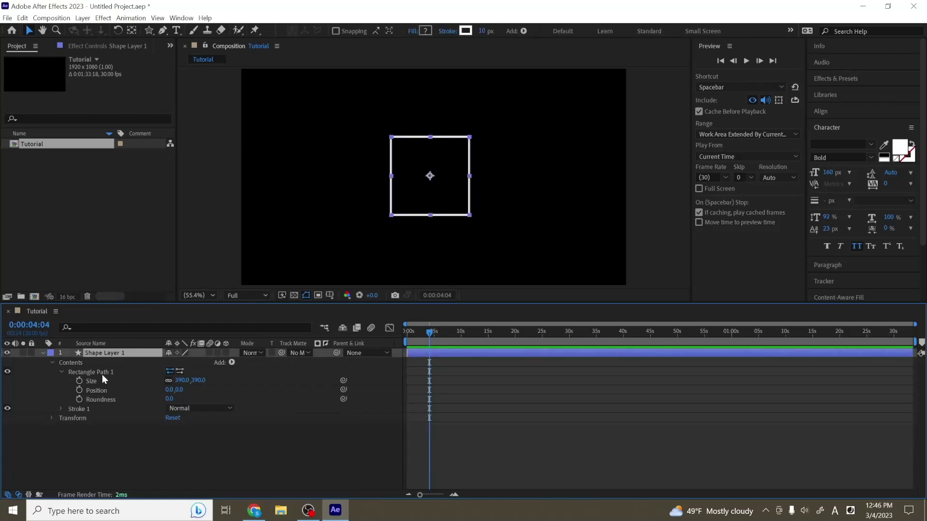
click(102, 374)
key(Delete)
click(231, 363)
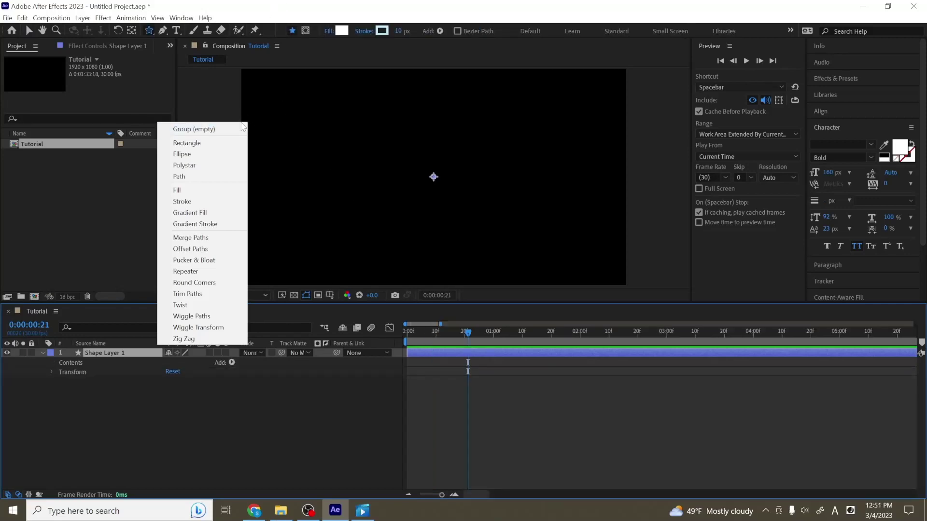
click(197, 432)
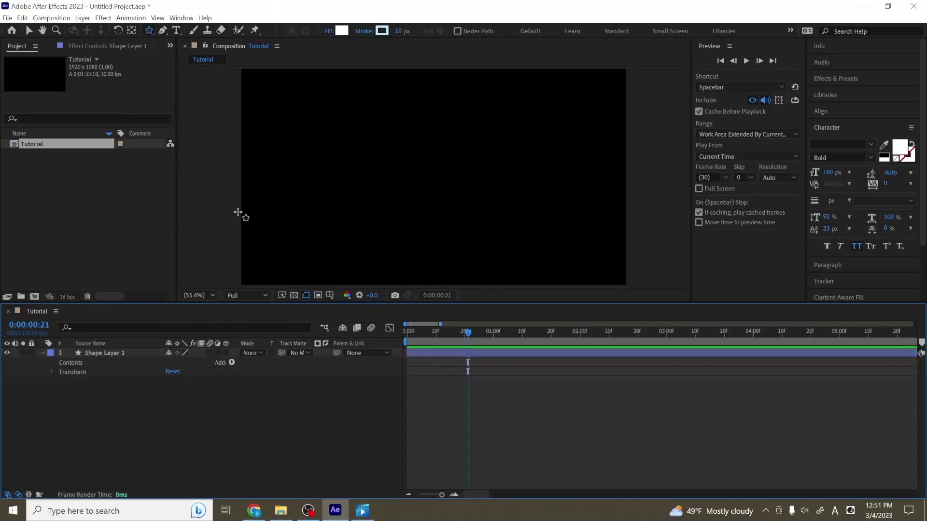
Draw a vertical line in Shape Layer 1 with the Pen tool, above frame centre
click(164, 33)
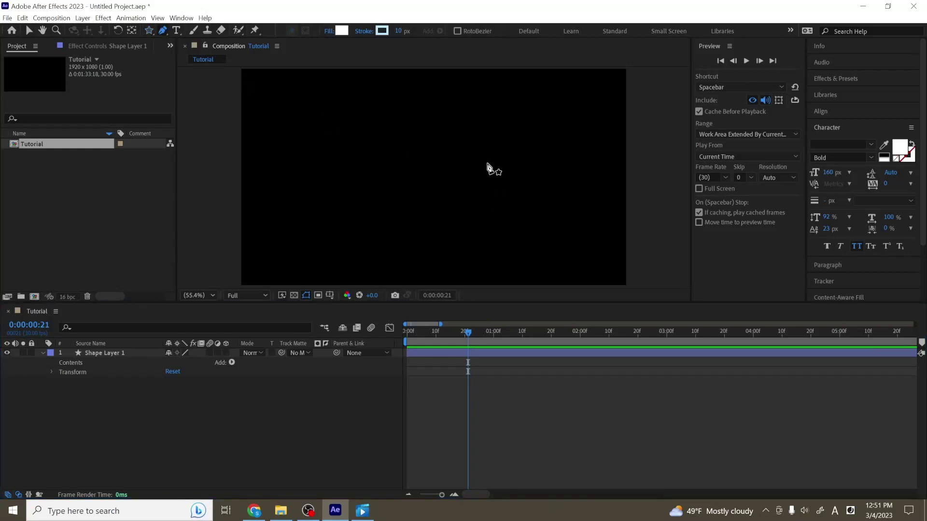
click(107, 356)
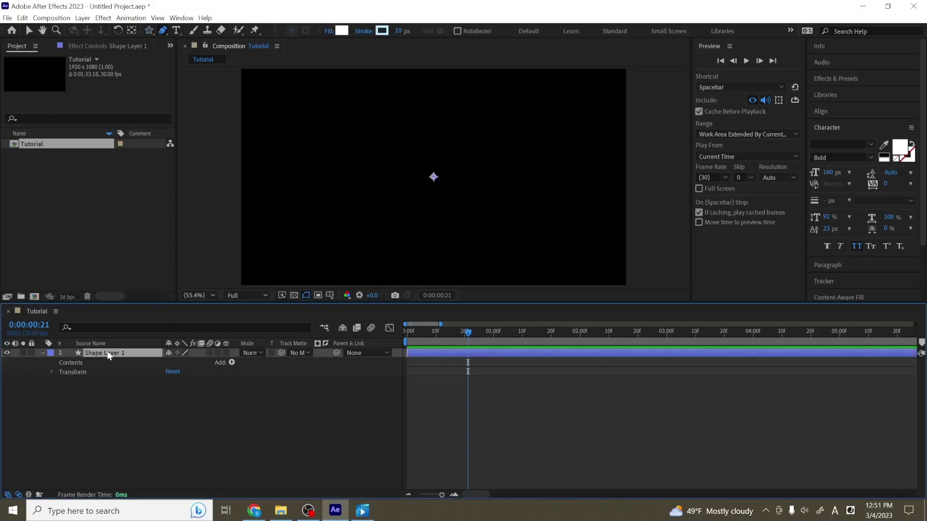
click(434, 100)
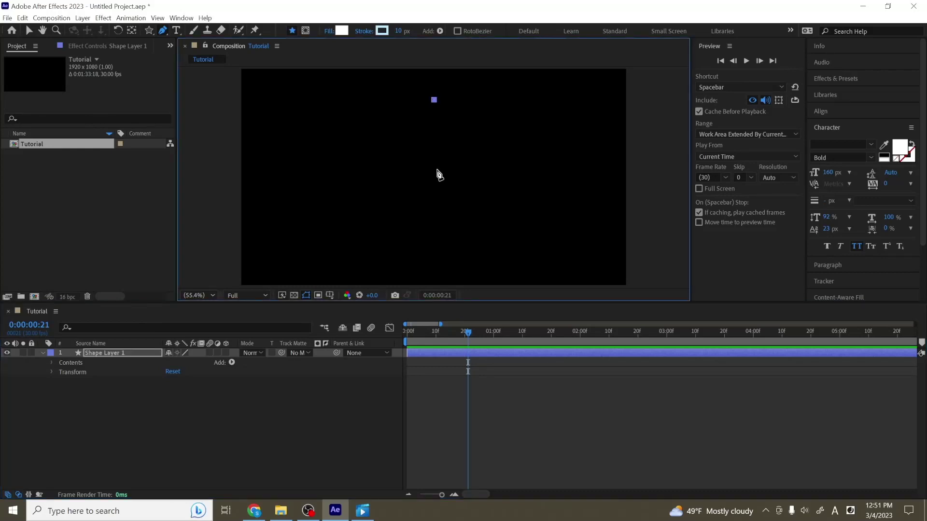
click(434, 172)
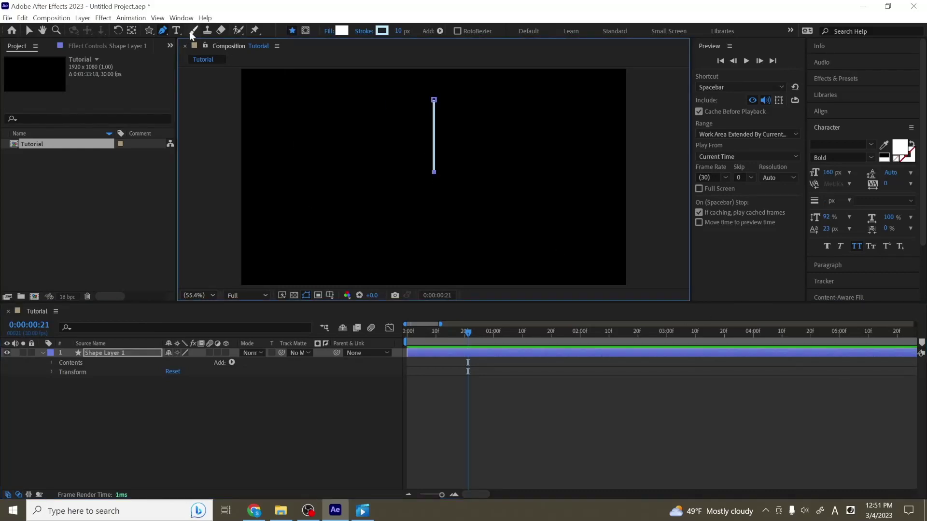
click(29, 31)
Add Repeater 1 to the line's Shape 1 group, giving three parallel copies
click(94, 400)
click(107, 352)
click(52, 363)
click(94, 370)
click(61, 371)
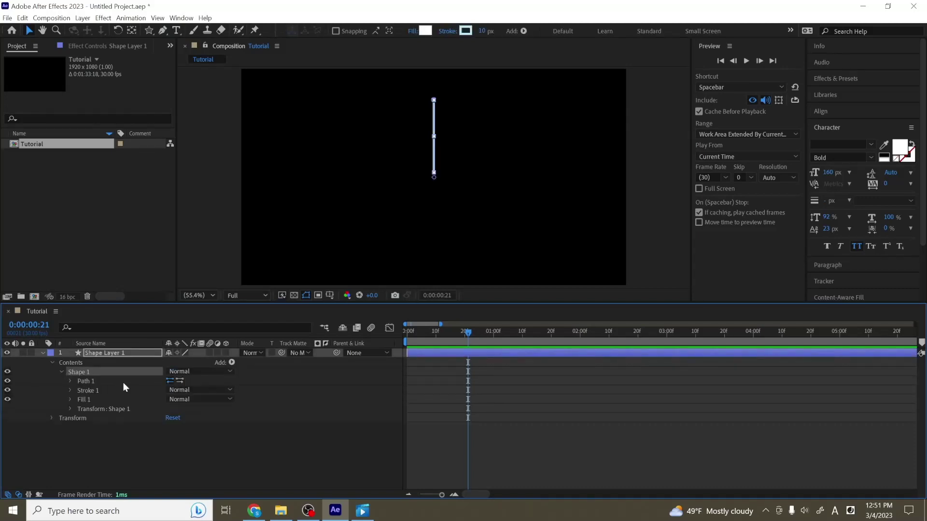
click(101, 379)
click(97, 373)
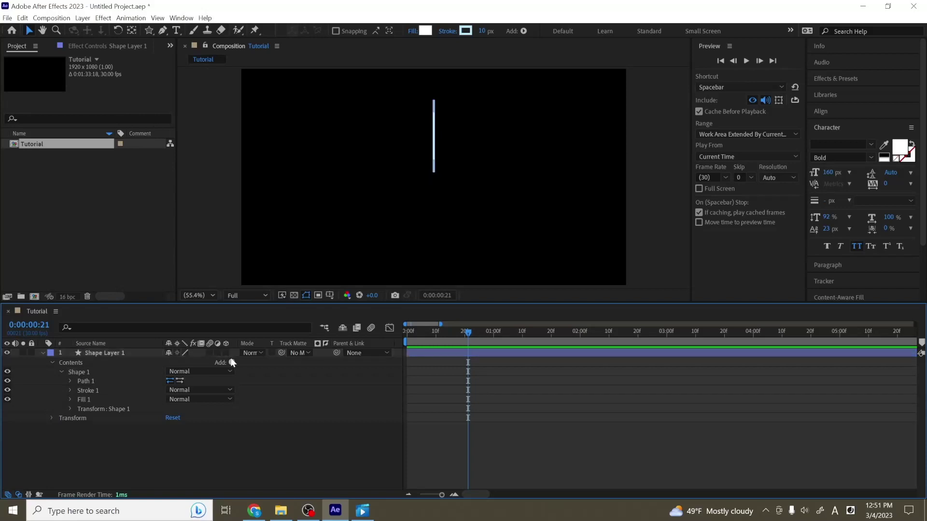
click(231, 362)
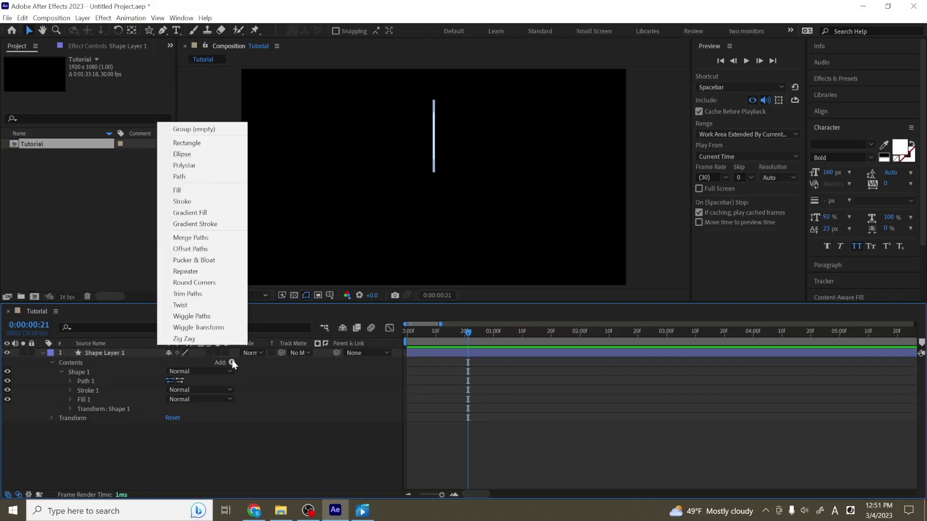
click(185, 271)
click(61, 419)
Set Repeater Copies to 6, copy Position offset to 0 and Rotation to 60°
click(172, 427)
text(6)
key(Return)
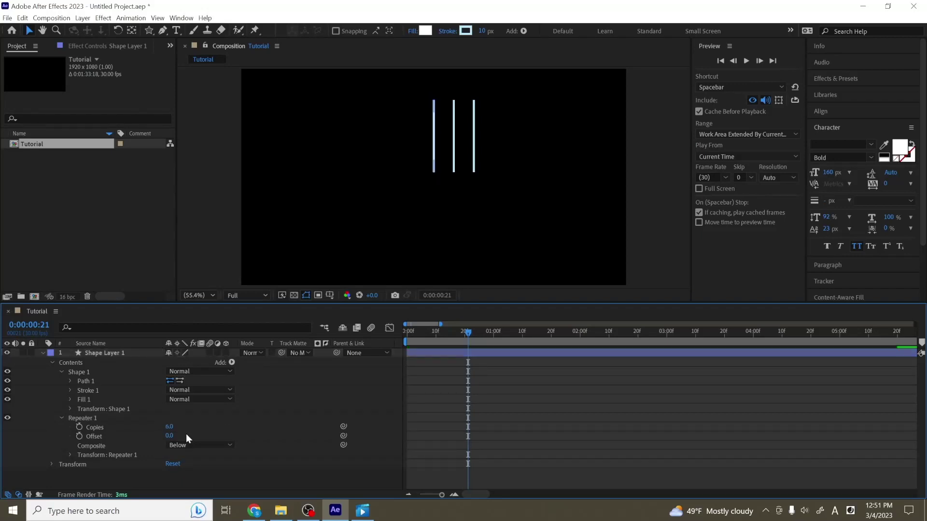
click(70, 455)
click(171, 438)
text(50)
key(Return)
drag(144, 442, 123, 441)
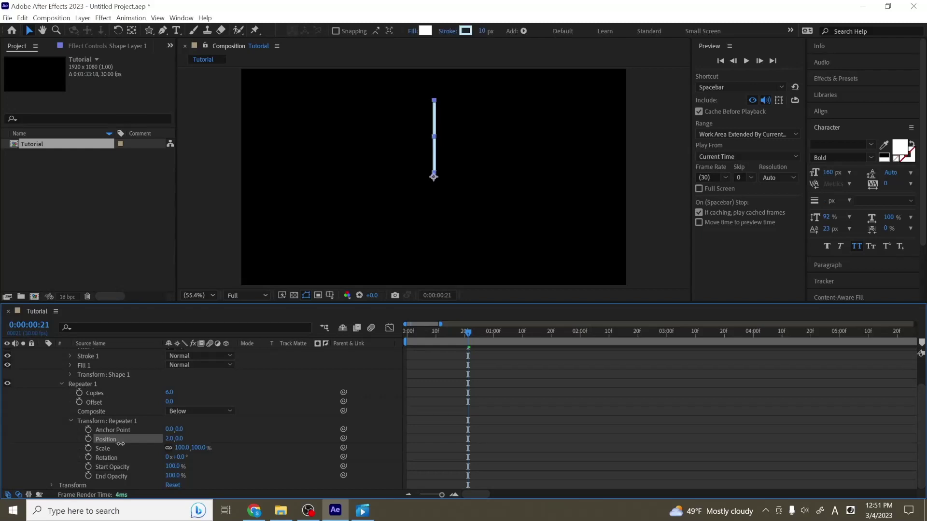
click(180, 456)
text(60)
key(Return)
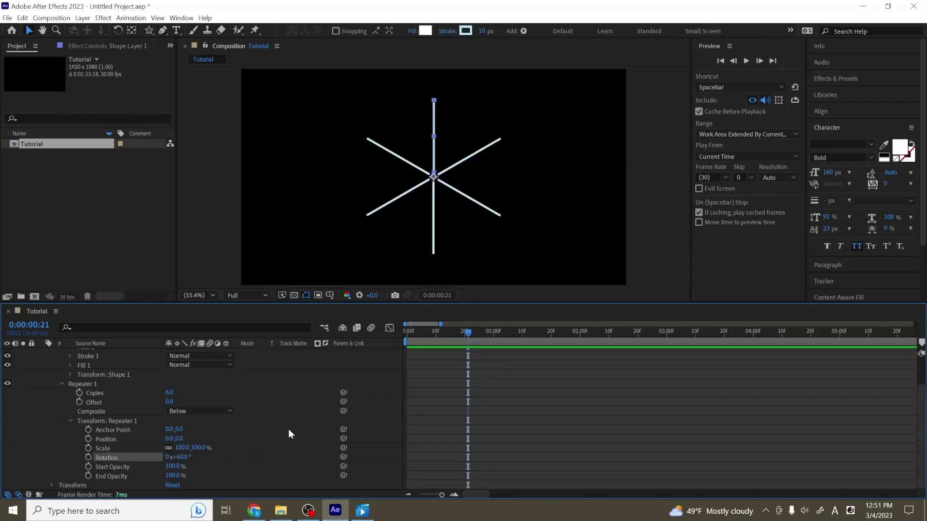
Scale Shape 1 to 100,66% to shorten the six spokes
scroll(482, 412, up, 4)
drag(460, 338, 396, 347)
click(70, 381)
click(68, 418)
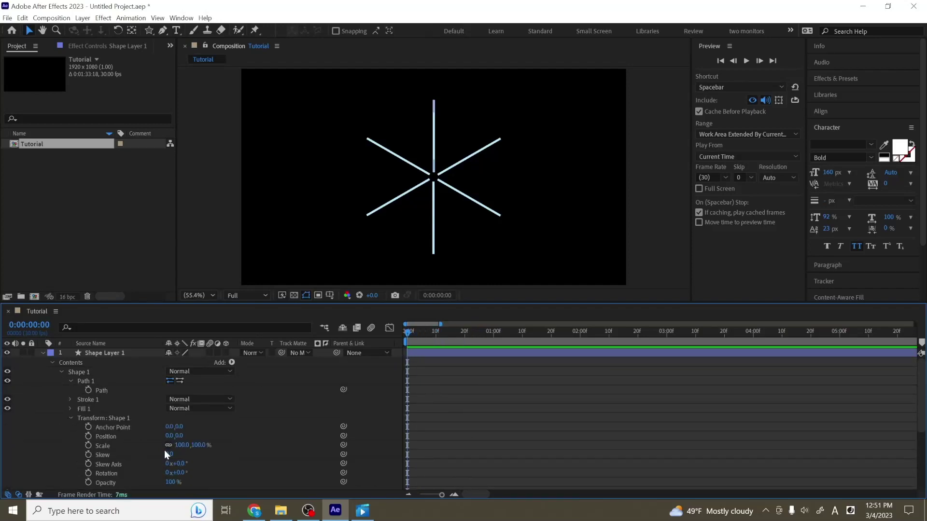
mouse_move(180, 444)
mouse_down()
mouse_move(212, 445)
mouse_move(184, 450)
mouse_move(192, 449)
mouse_up()
click(419, 447)
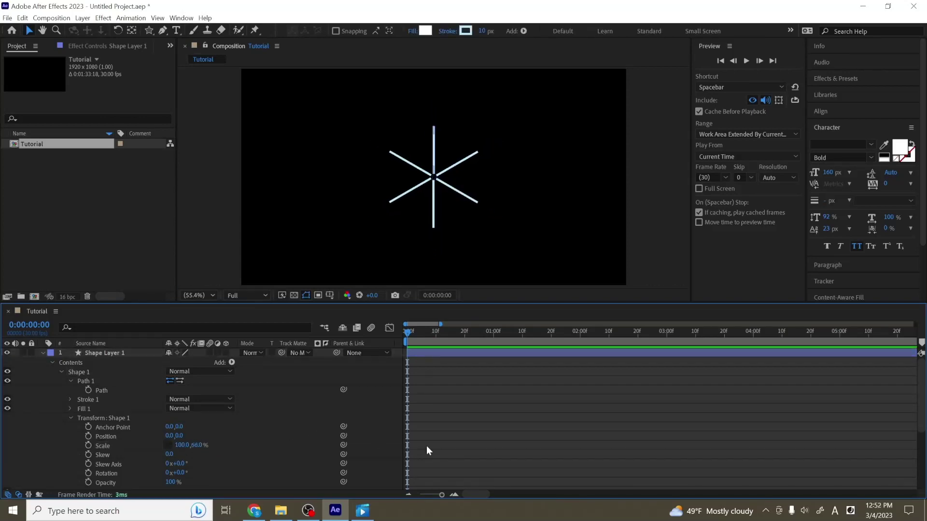
click(453, 496)
Add Trim Paths to the spokes and keyframe Start at 100% on frame 0
click(231, 363)
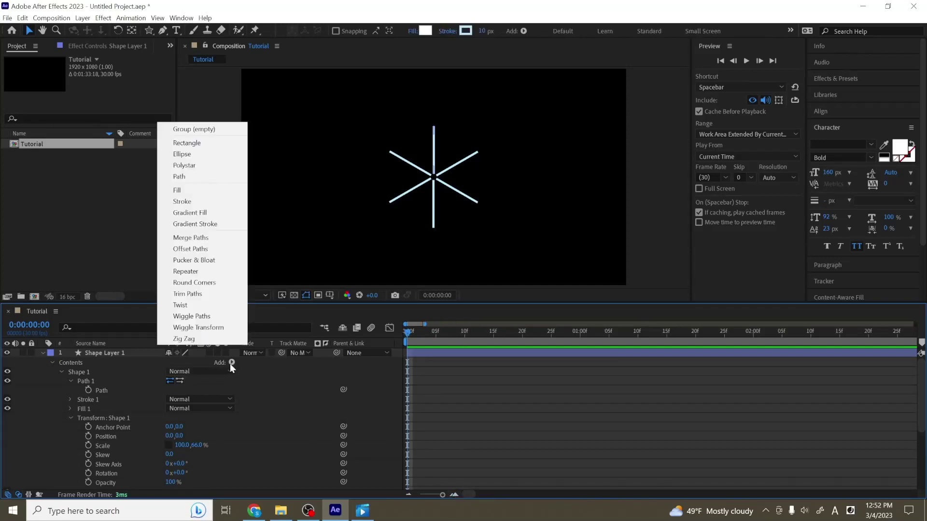
click(211, 293)
scroll(265, 397, down, 3)
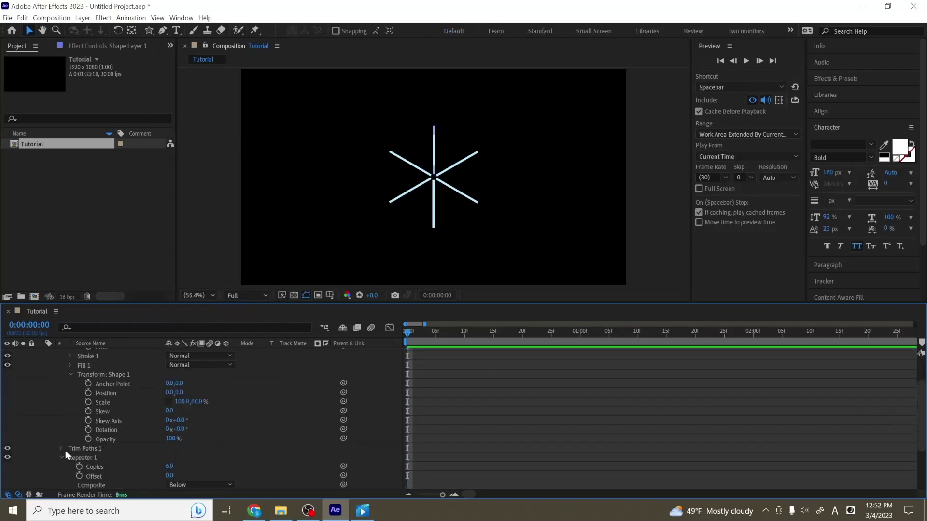
click(60, 449)
scroll(327, 415, down, 2)
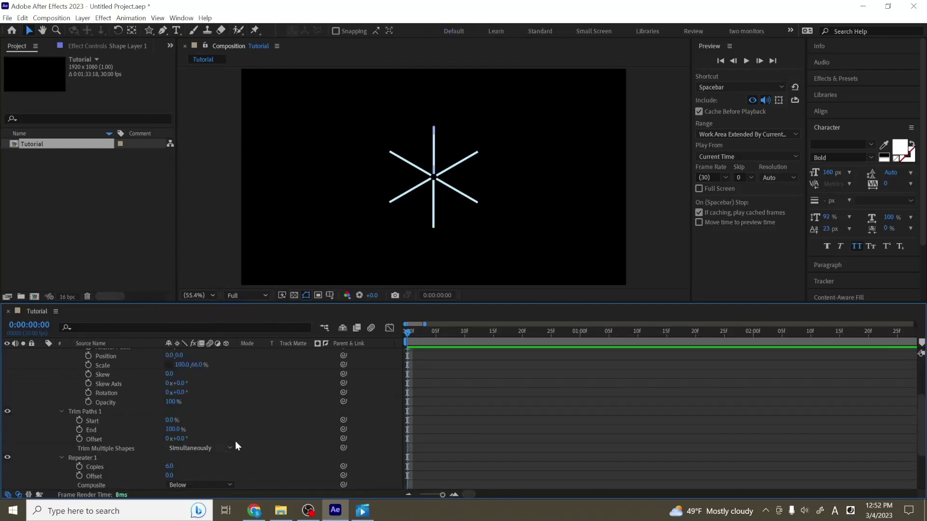
click(453, 495)
click(79, 420)
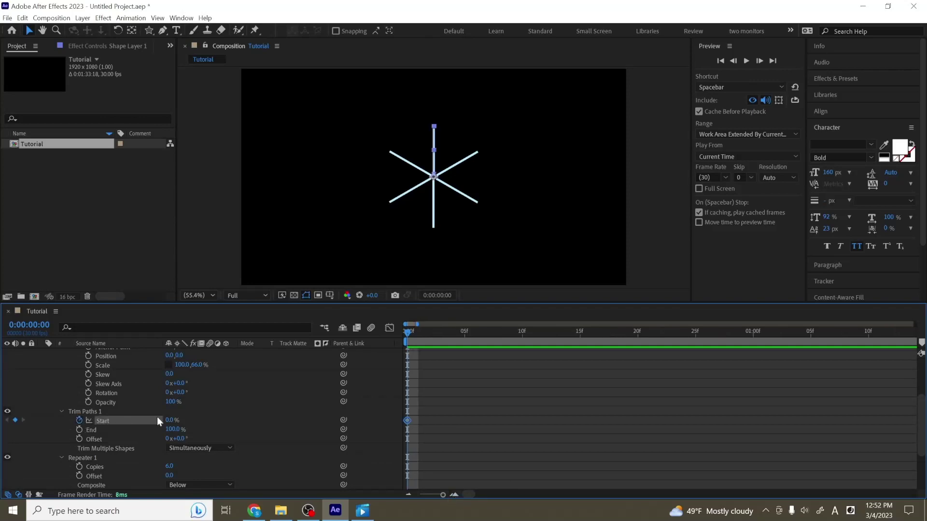
drag(170, 424, 230, 418)
Keyframe trim Start to 0% and place that keyframe at frame 3
click(436, 337)
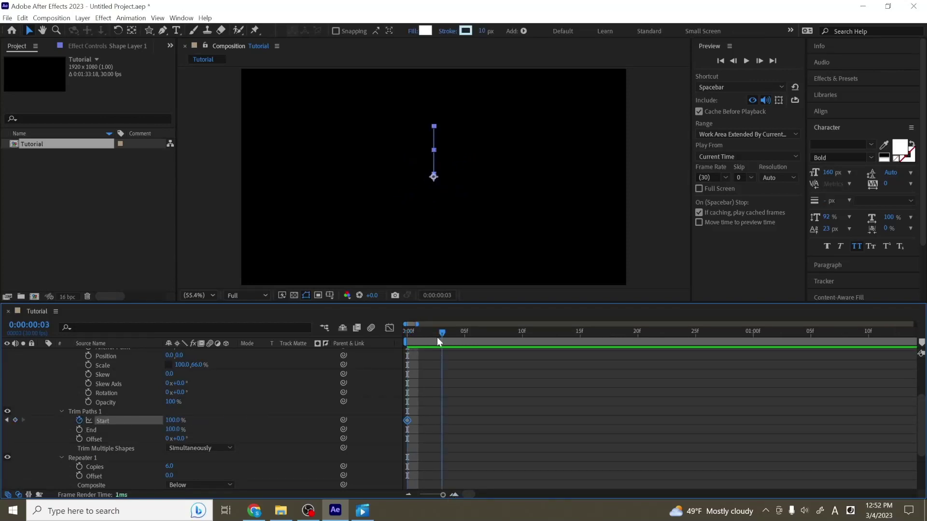
key(Page_Up)
click(173, 420)
text(0)
key(Return)
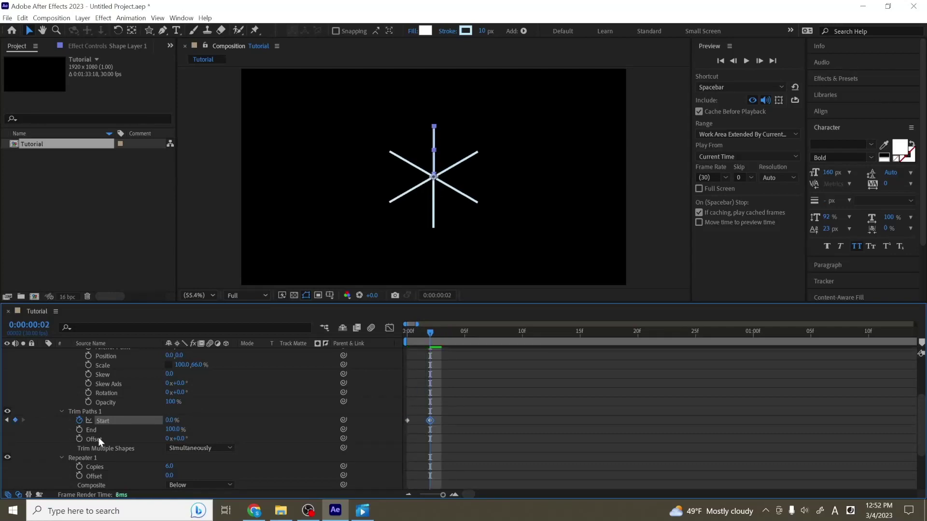
drag(421, 337, 417, 339)
drag(430, 420, 464, 421)
Keyframe trim End from frame 1 down to 0% at frame 6, then preview
click(79, 430)
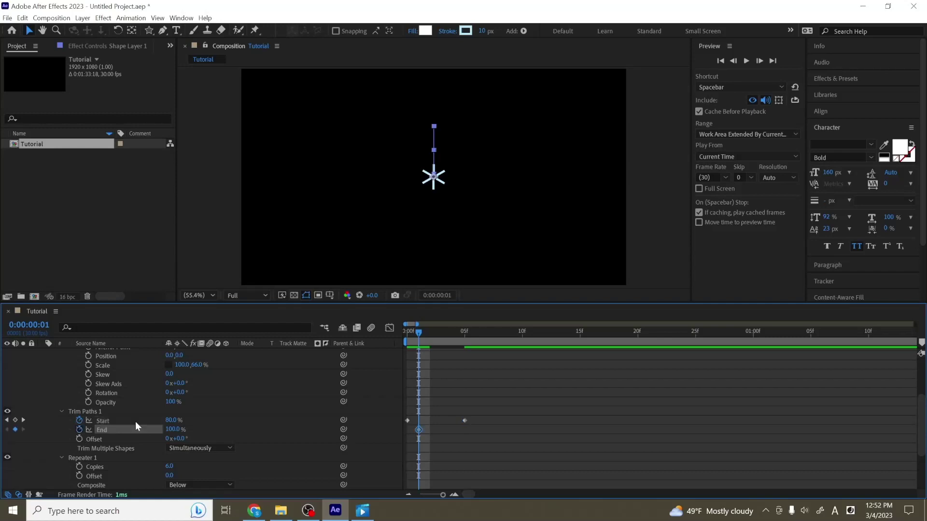
click(476, 333)
drag(167, 430, 51, 437)
click(456, 359)
key(space)
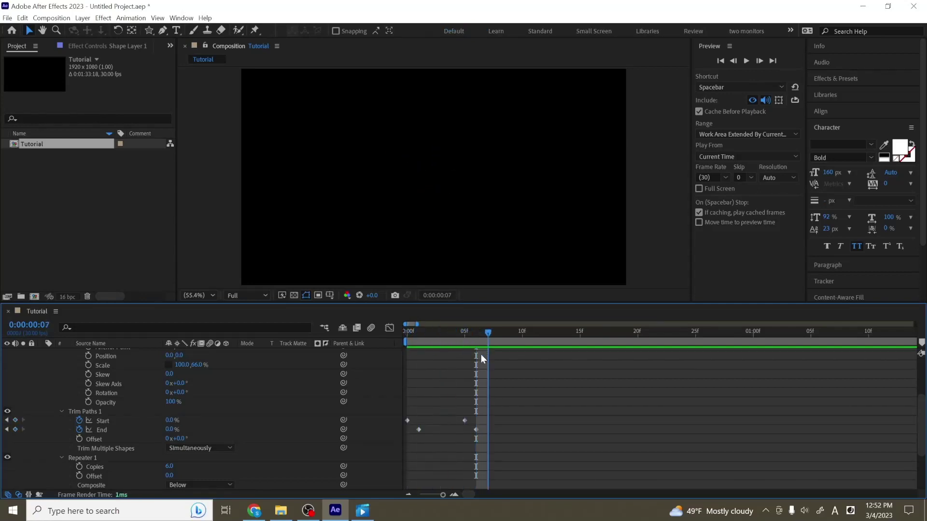
Spread the four trim keyframes later in time and apply Easy Ease with F9
drag(511, 402, 343, 450)
click(575, 399)
key(F9)
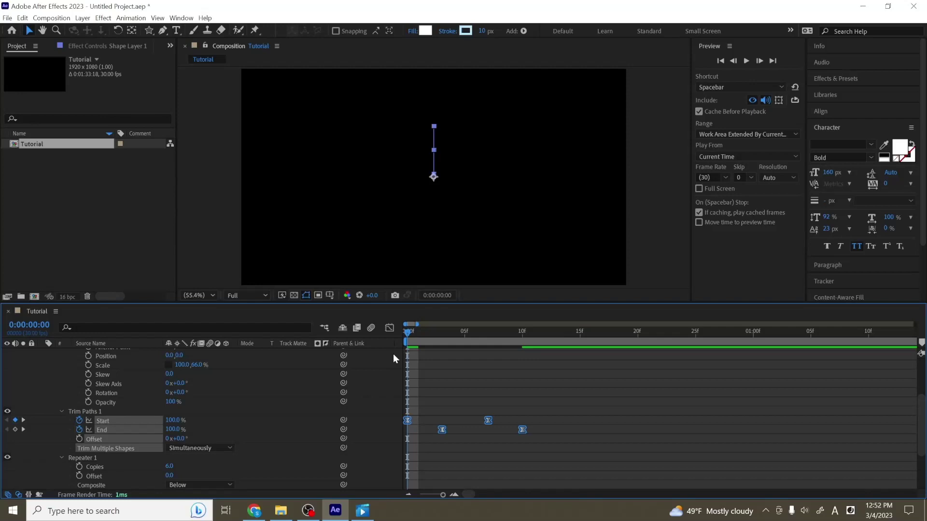
Steepen the ease on both trim speed curves in the Graph Editor and preview
click(392, 328)
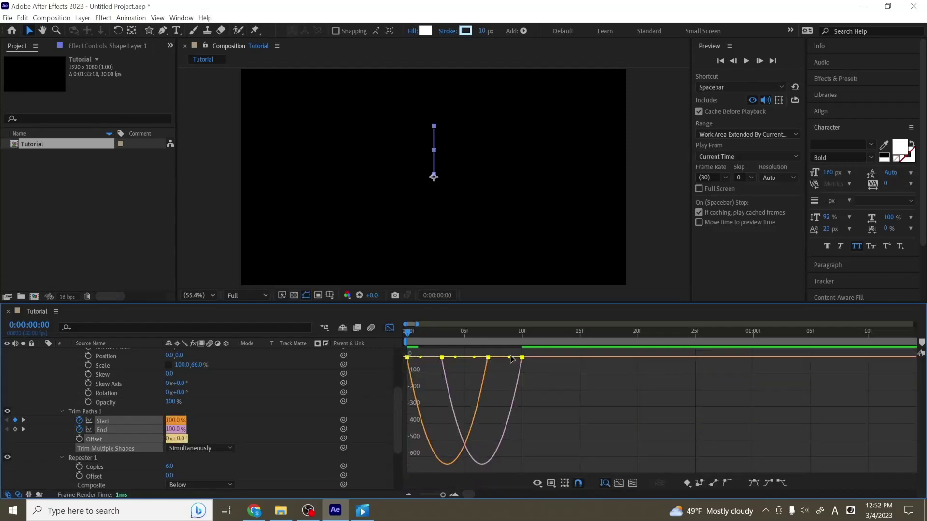
drag(510, 358, 456, 356)
click(391, 328)
key(space)
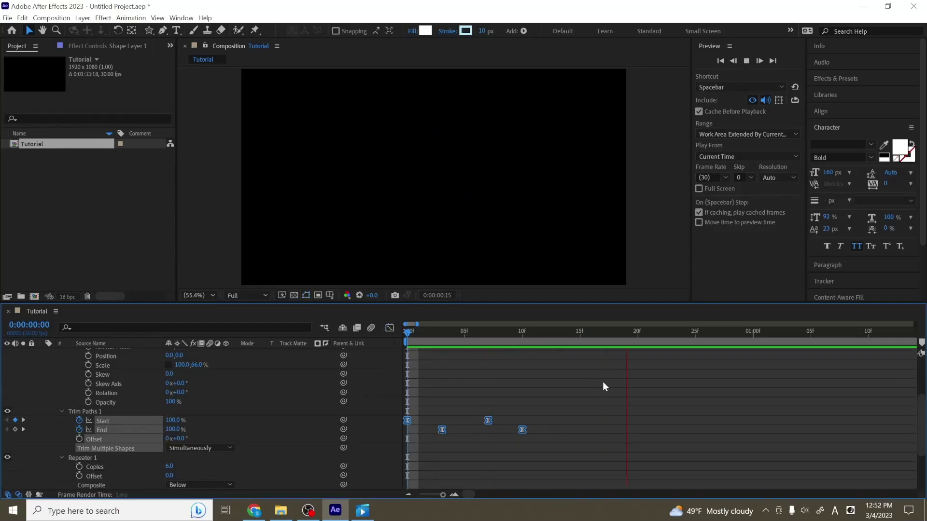
key(space)
key(space)
click(409, 495)
Retime the Start and End keyframes, moving the first End keyframe to about frame 3
drag(473, 409, 425, 434)
click(454, 495)
click(454, 494)
click(475, 427)
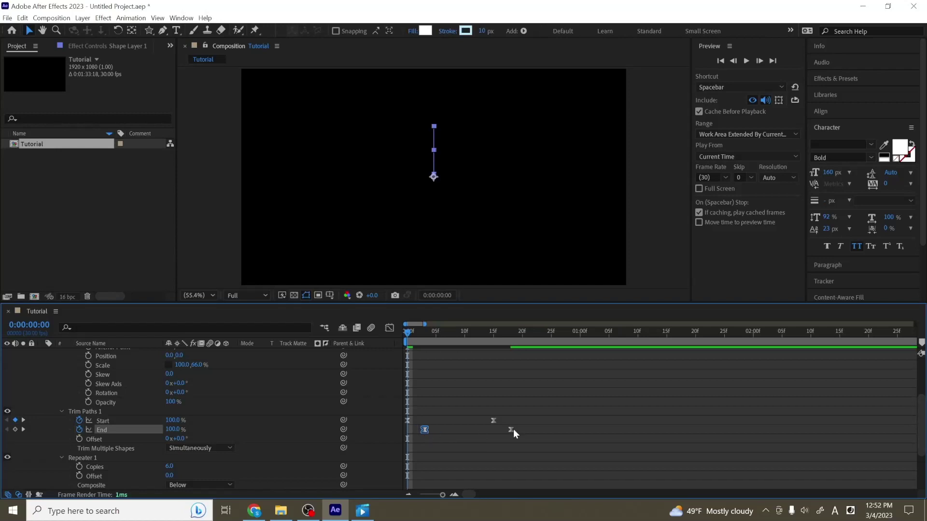
mouse_move(512, 430)
mouse_down()
mouse_move(522, 431)
mouse_move(499, 420)
mouse_up()
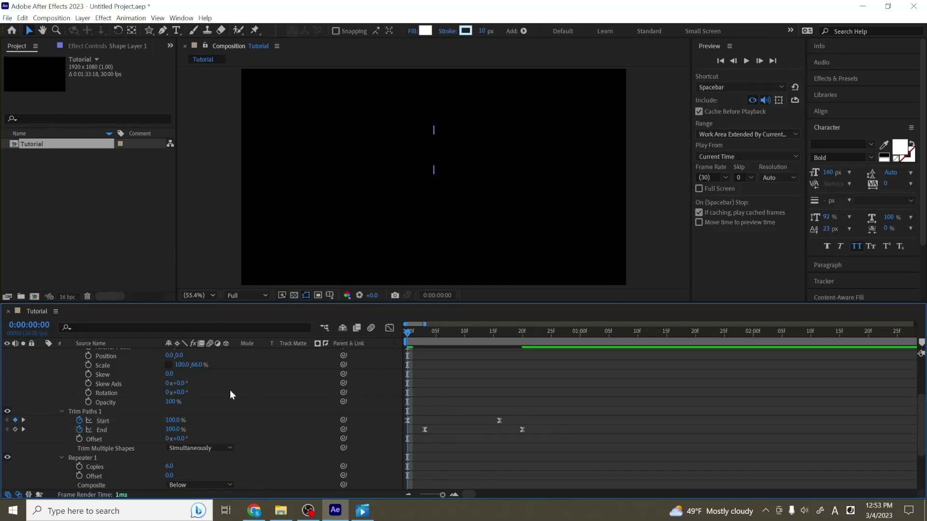
scroll(243, 406, up, 3)
scroll(211, 409, up, 1)
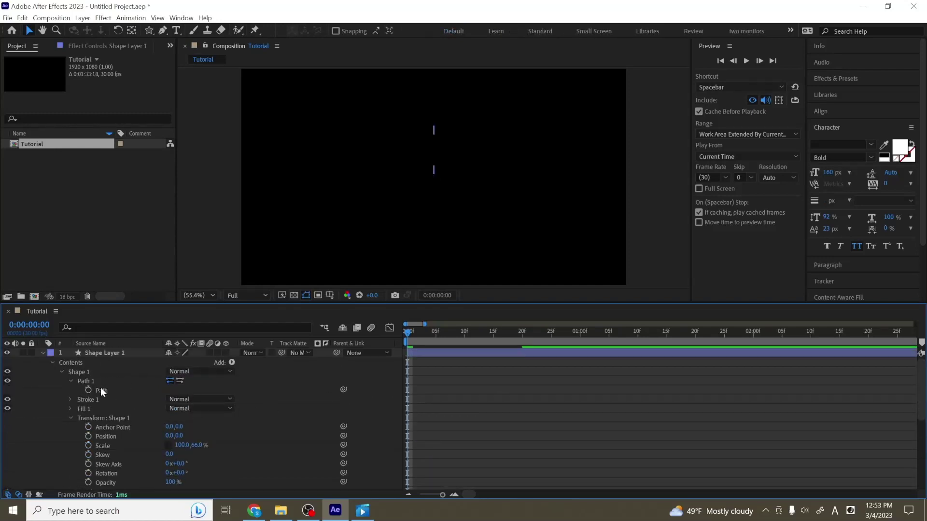
scroll(498, 407, down, 5)
key(space)
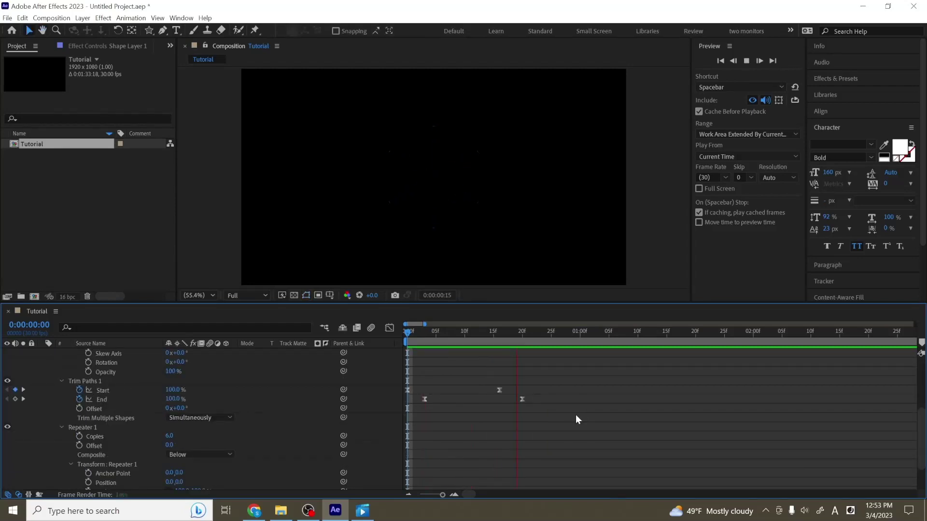
key(space)
drag(423, 339, 459, 340)
Move Shape 1, Trim Paths 1 and Repeater 1 into a new empty Group 1
click(513, 398)
click(61, 371)
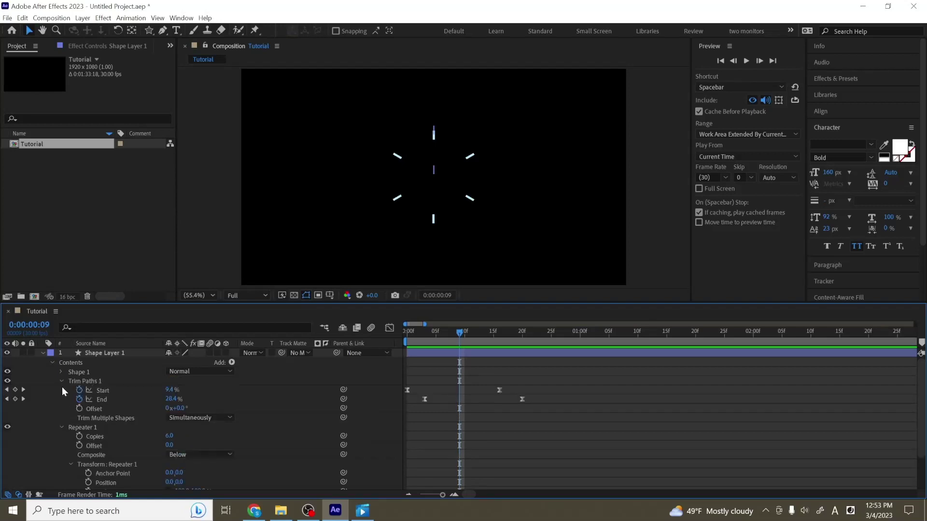
click(62, 381)
click(62, 390)
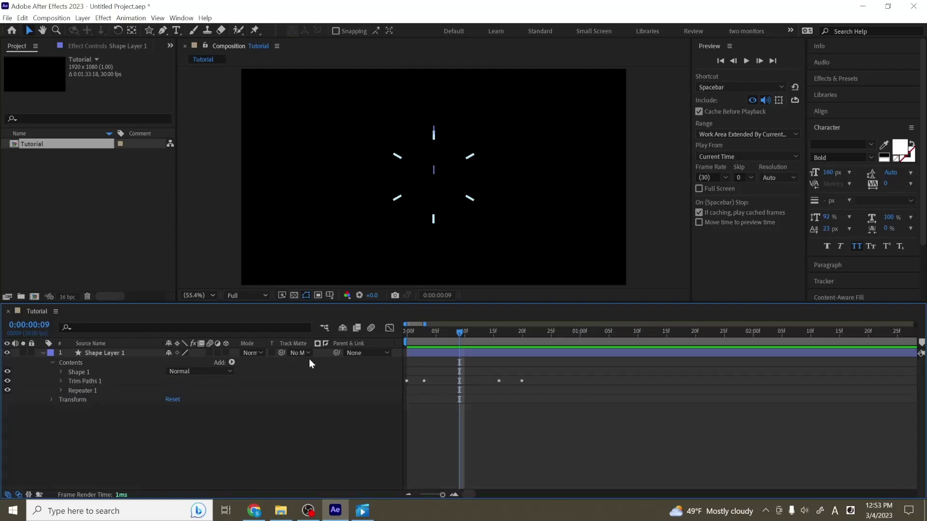
click(232, 363)
click(193, 129)
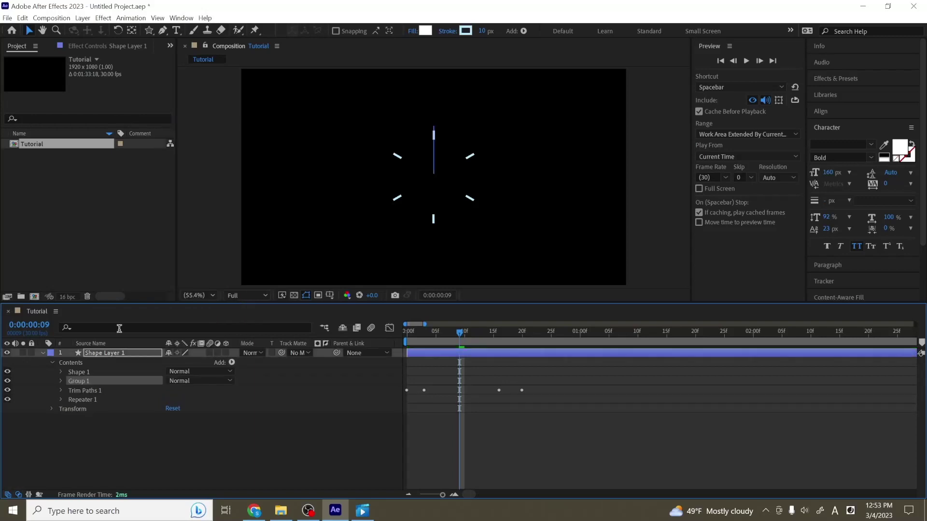
click(89, 373)
ctrl+click(91, 390)
ctrl+click(92, 399)
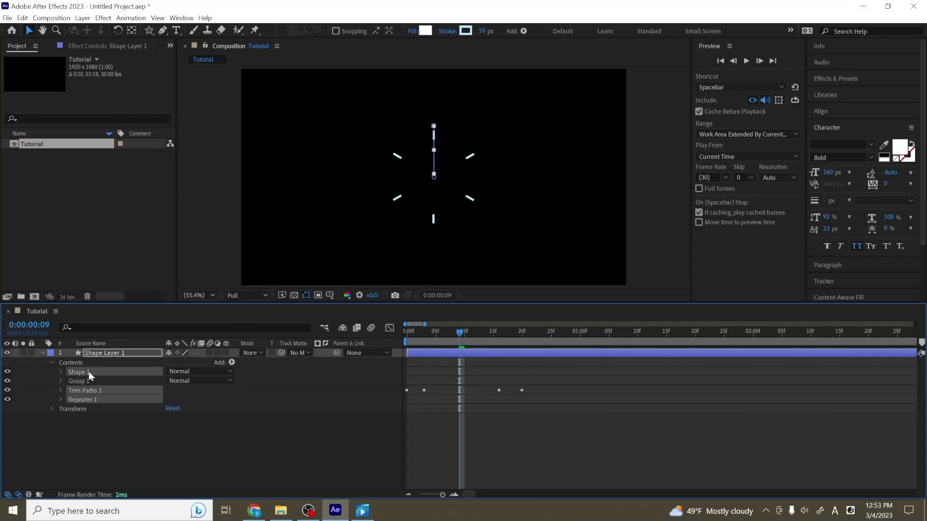
drag(88, 372, 80, 382)
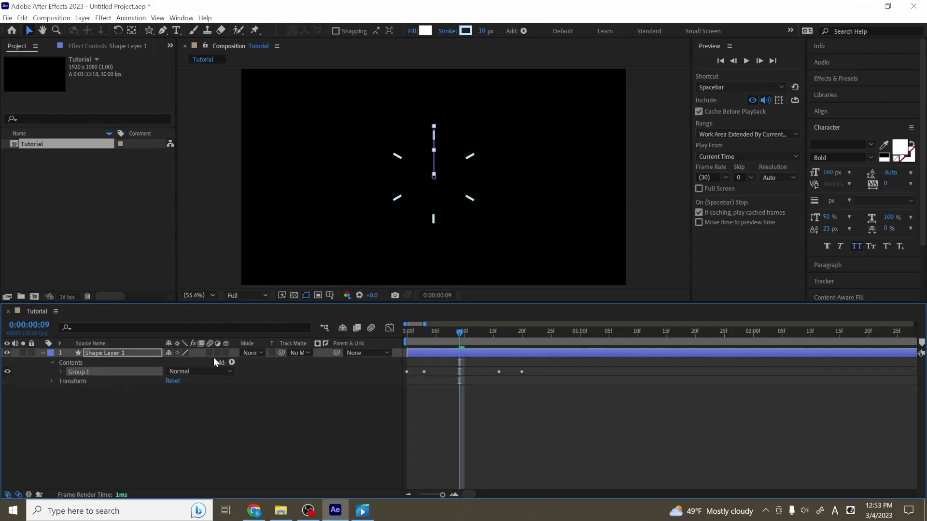
Delete a stray nested group and add an empty Group 2 under Contents
click(232, 362)
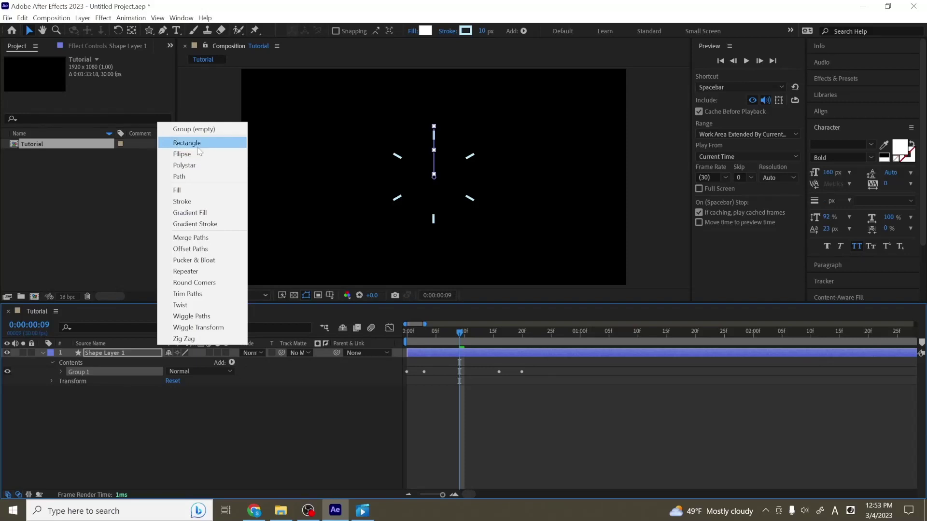
click(193, 129)
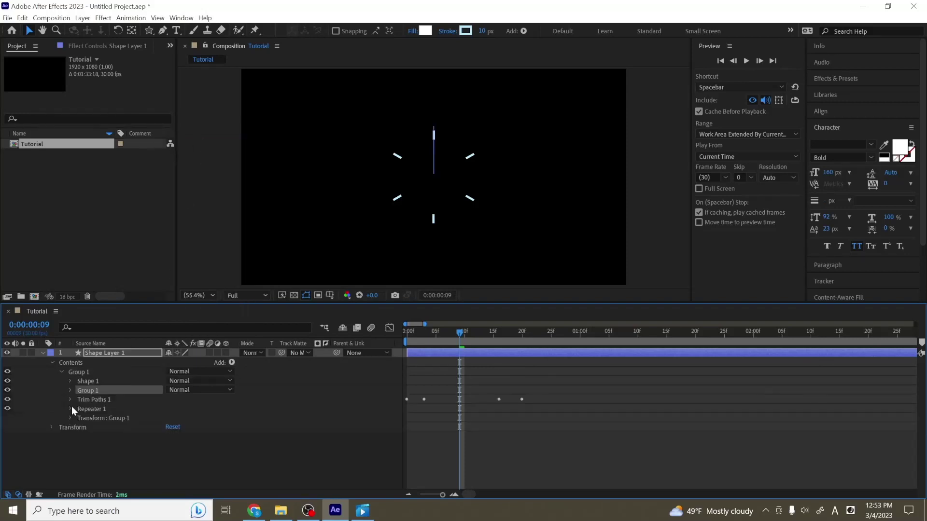
key(Delete)
click(111, 362)
click(231, 363)
click(191, 129)
click(60, 418)
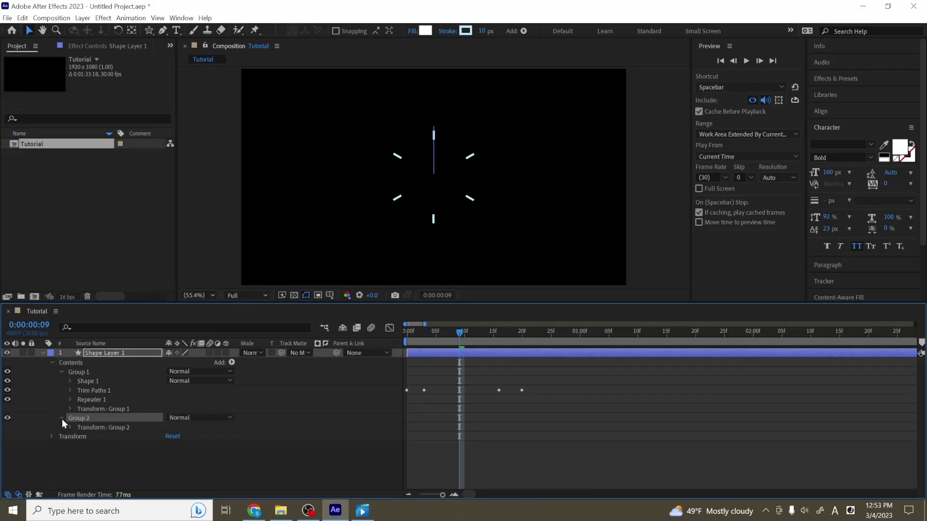
Add an ellipse to Group 2 sized 686 by 686
click(231, 363)
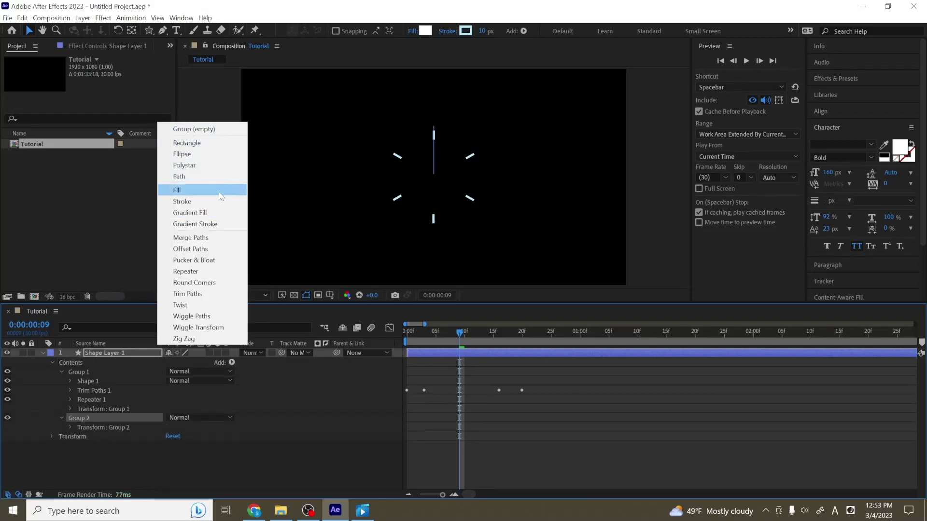
click(212, 154)
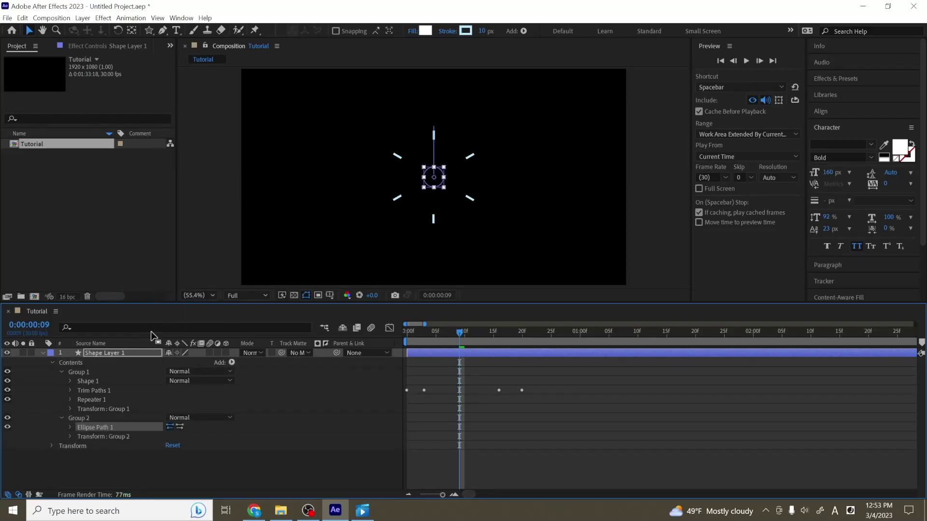
click(70, 427)
drag(193, 439, 476, 439)
mouse_move(453, 338)
mouse_down()
mouse_move(408, 350)
mouse_move(456, 353)
mouse_up()
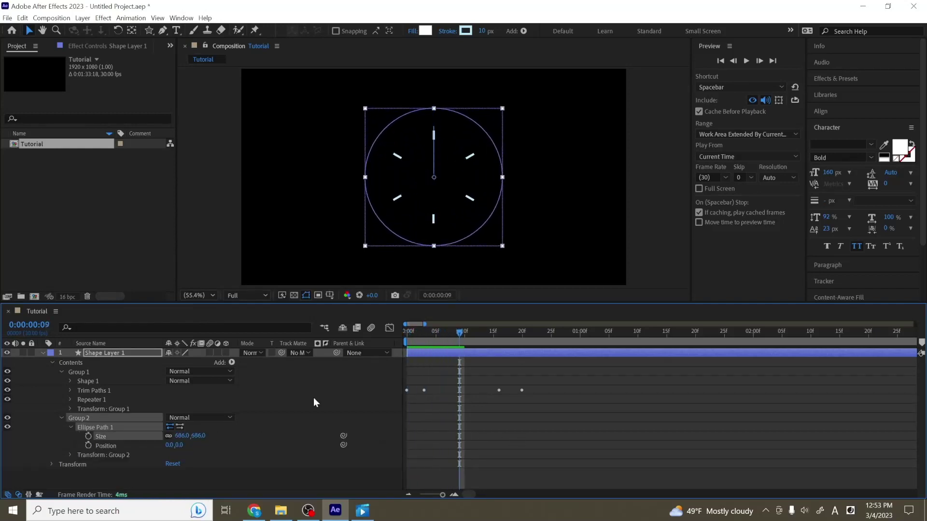
Give the circle a dashed stroke with width 4
click(232, 363)
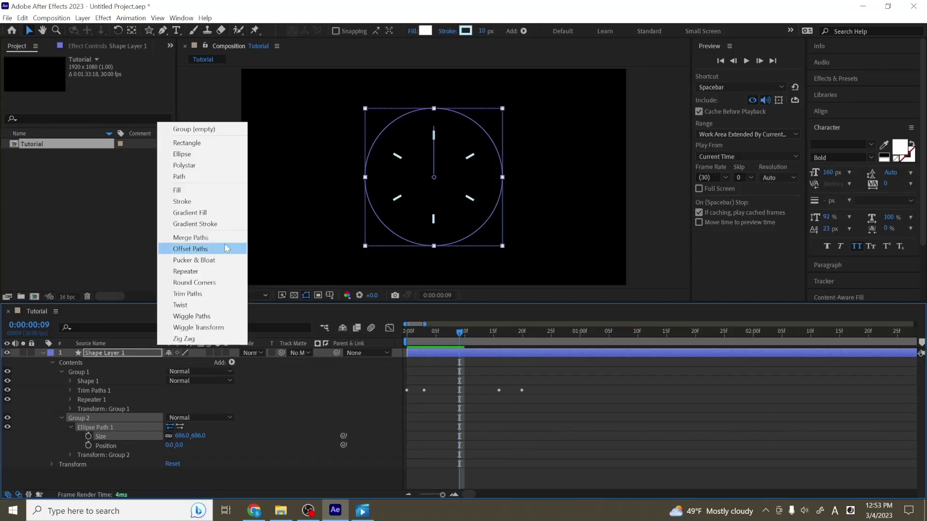
click(213, 201)
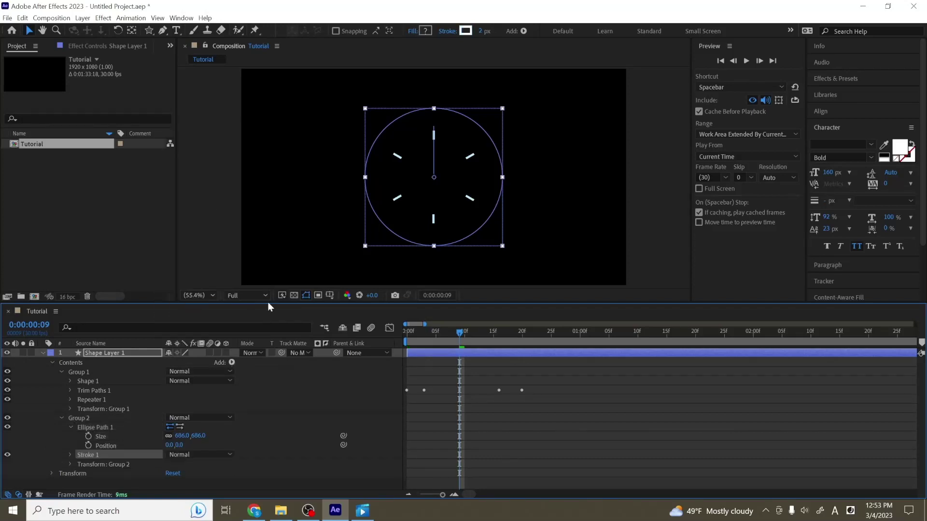
click(70, 455)
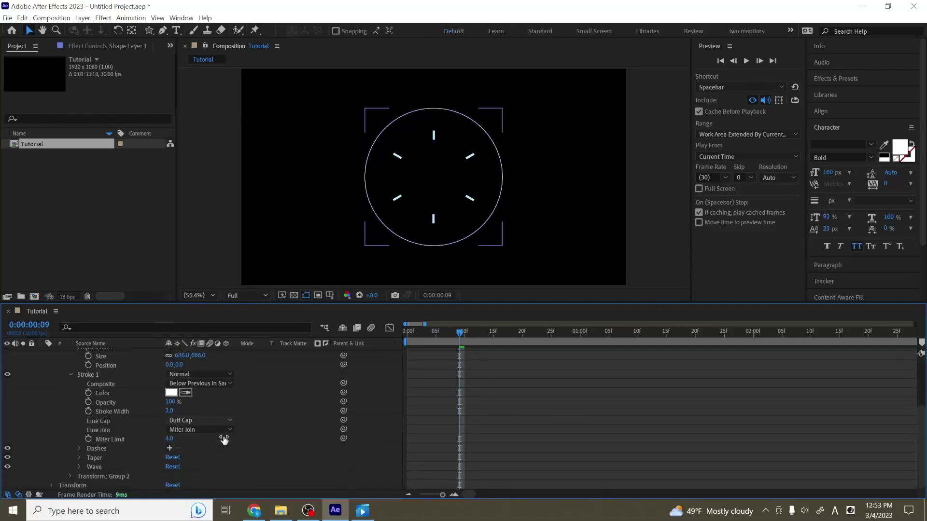
click(169, 448)
drag(170, 411, 170, 413)
click(420, 396)
key(Home)
Keyframe the dash Offset from 0 at 0:00 to 188 at one second, then preview
click(98, 467)
drag(565, 333, 582, 337)
drag(169, 466, 259, 466)
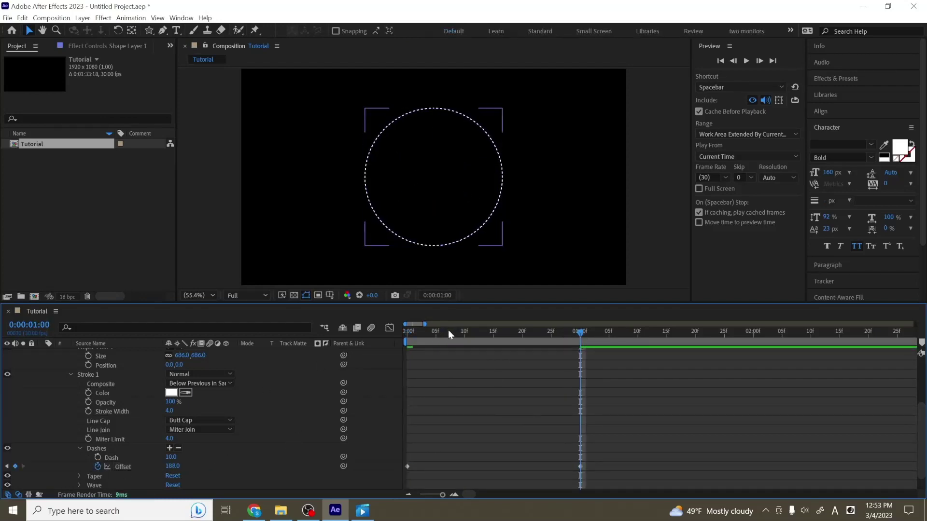
drag(448, 331, 362, 338)
key(space)
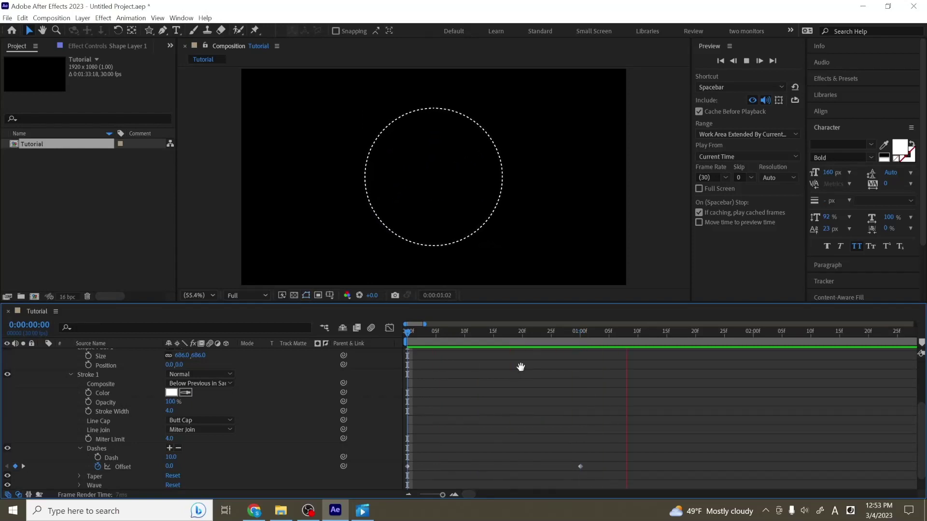
key(space)
key(v)
scroll(249, 397, up, 2)
Add Trim Paths to Group 2 and keyframe Start at 100% on the first frame
scroll(247, 398, up, 2)
click(233, 356)
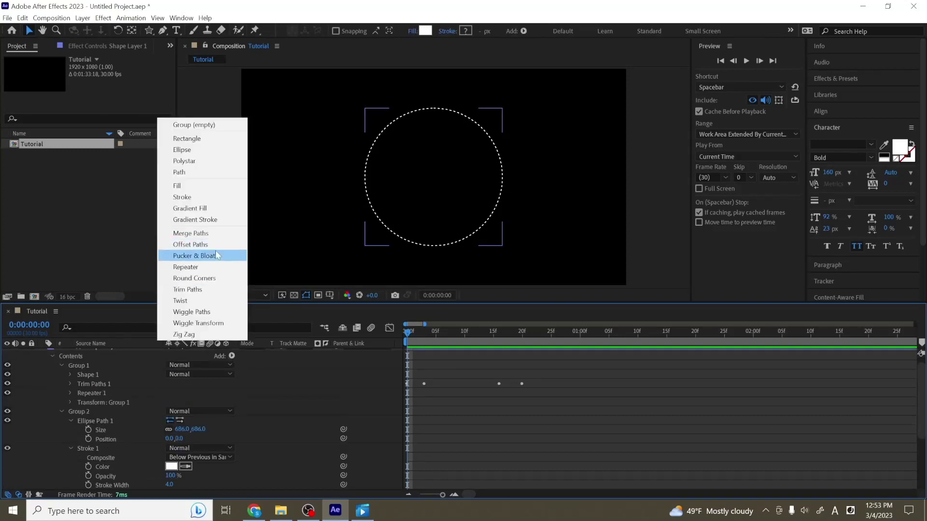
click(204, 289)
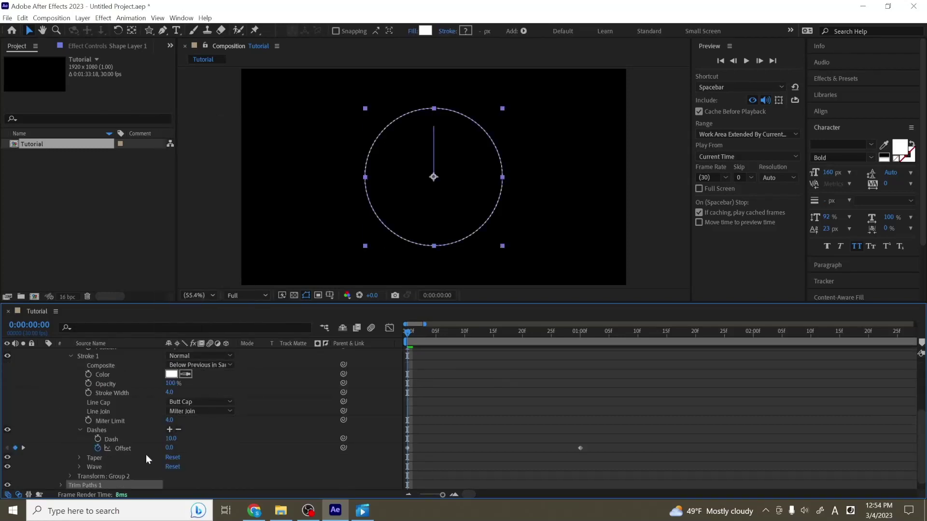
click(60, 477)
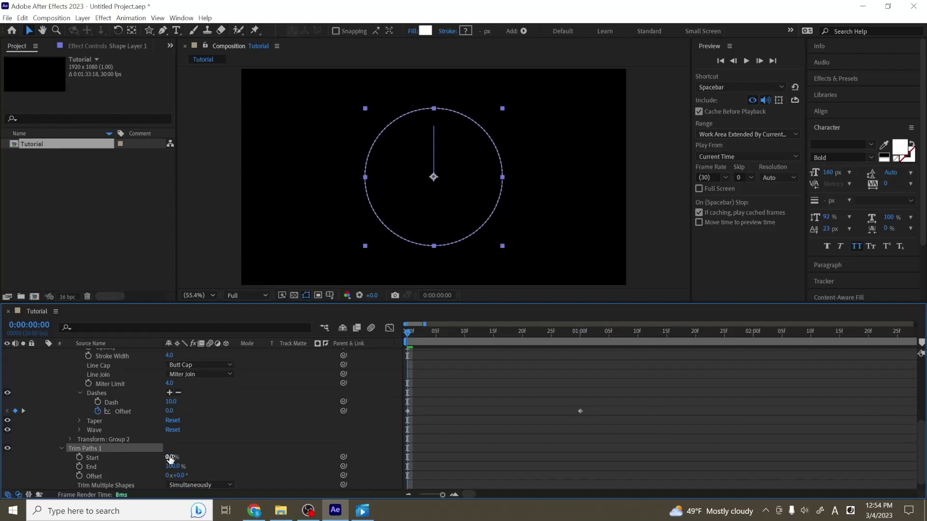
drag(166, 459, 255, 435)
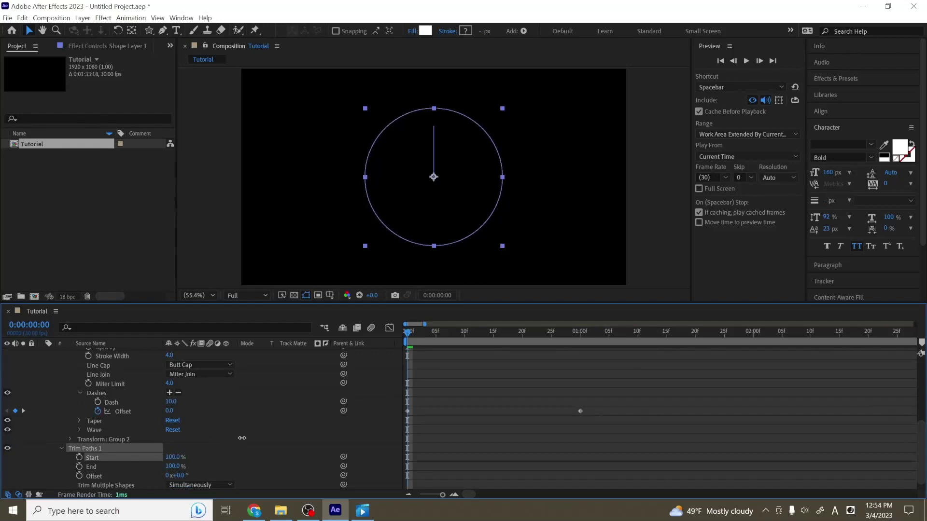
click(80, 457)
Set trim Start to 0% at one second and preview the circle drawing on
click(580, 333)
click(172, 457)
text(0)
key(Return)
key(Home)
key(space)
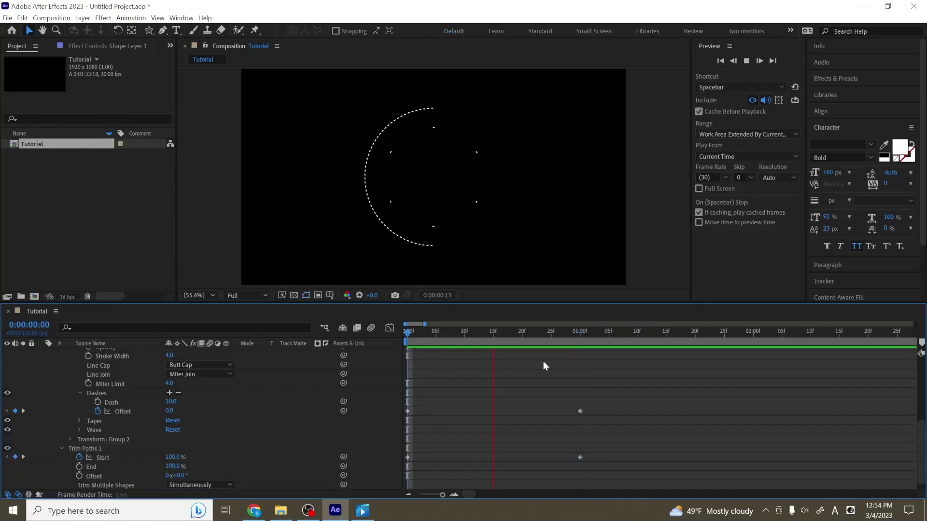
key(space)
key(space)
key(space)
key(space)
key(space)
scroll(536, 371, up, 10)
drag(429, 341, 597, 402)
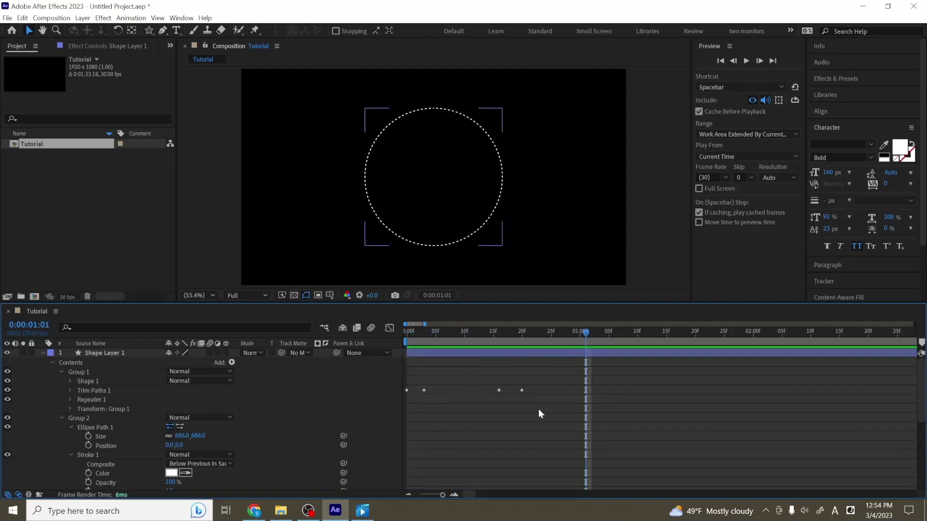